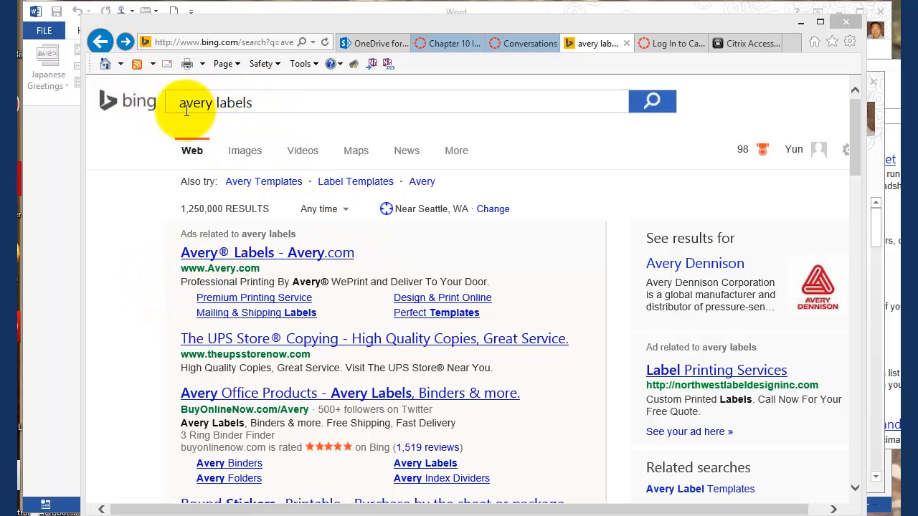
# Step: Open the Avery WePrint labels website from the Bing results for avery labels
pyautogui.click(264, 101)
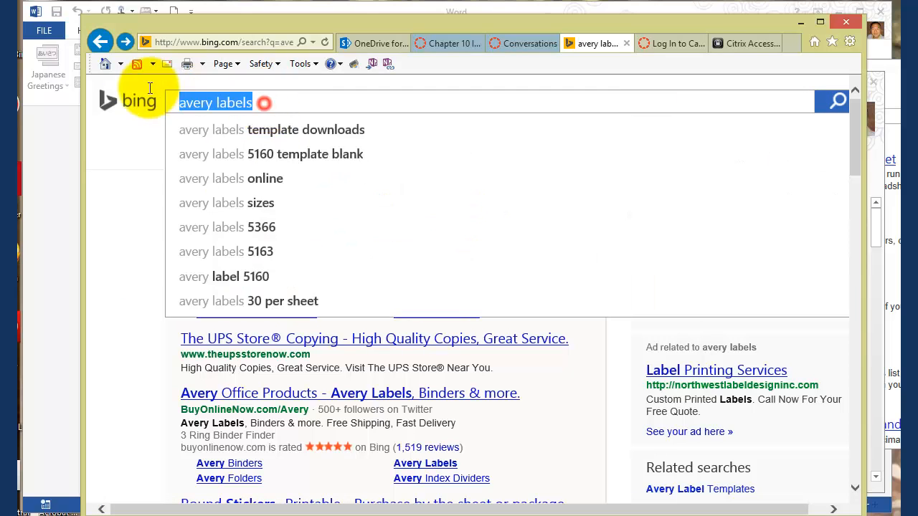
pyautogui.click(147, 183)
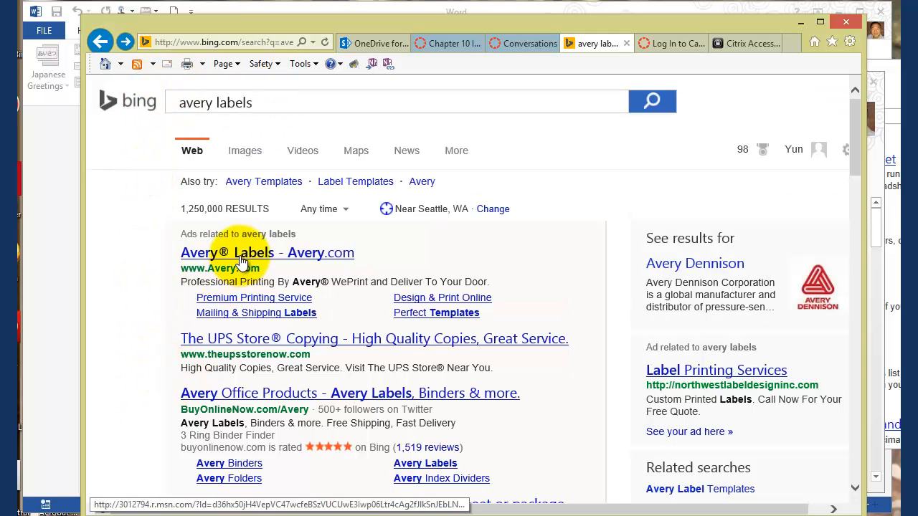
pyautogui.click(125, 41)
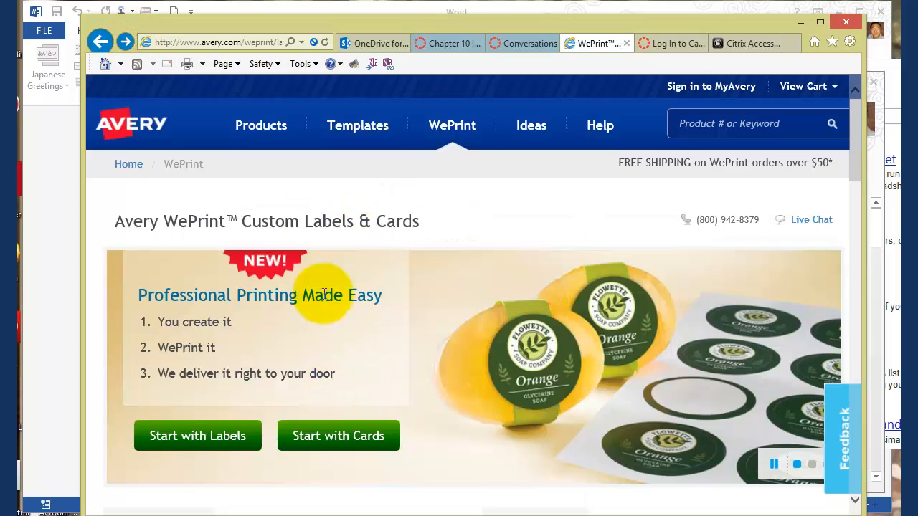
# Step: Browse to Avery's Labels product category and open the details of the Repositionable White Address Labels, Laser, 30 Labels per Sheet
pyautogui.moveTo(250, 134)
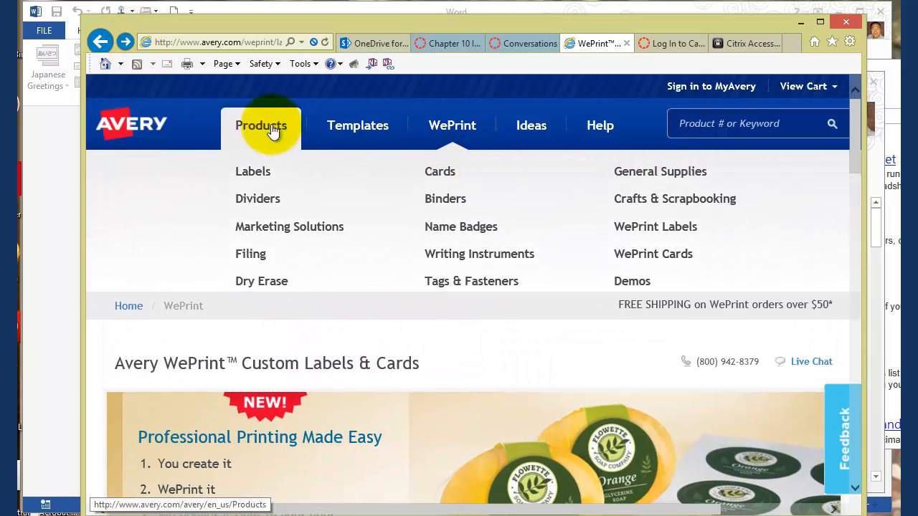
pyautogui.click(256, 178)
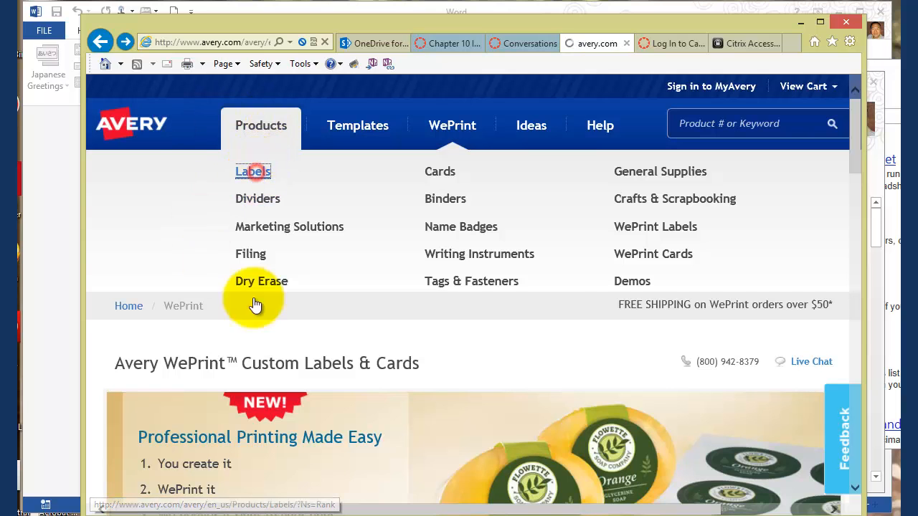
pyautogui.scroll(-4, 401, 326)
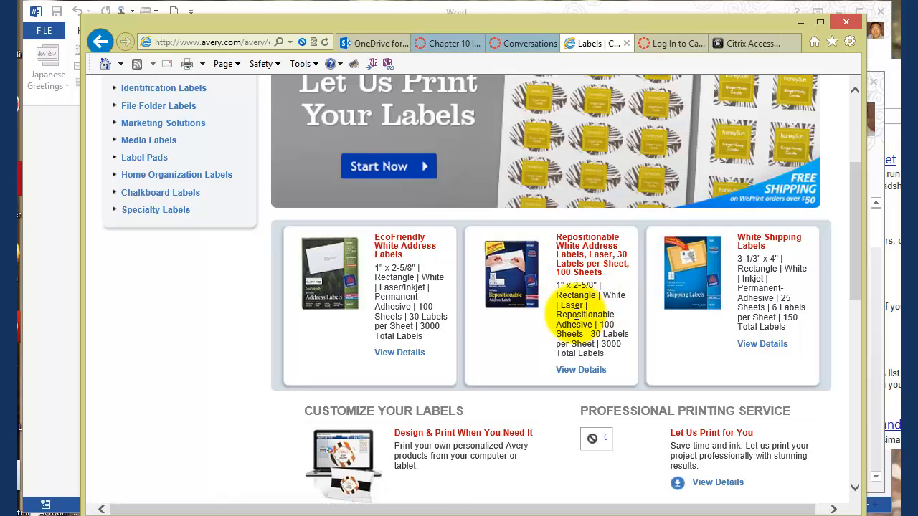
pyautogui.click(591, 373)
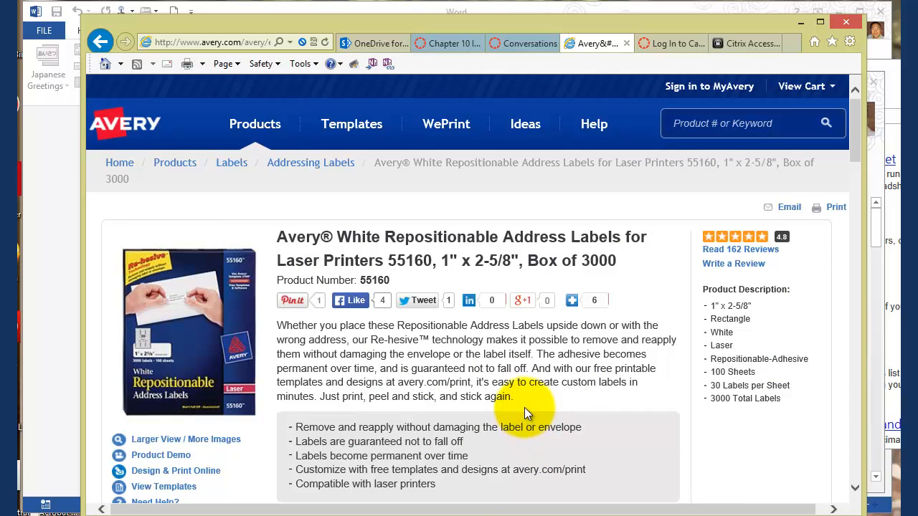
# Step: Examine the product number and the Avery brand name in the title of the address labels page
pyautogui.doubleClick(405, 262)
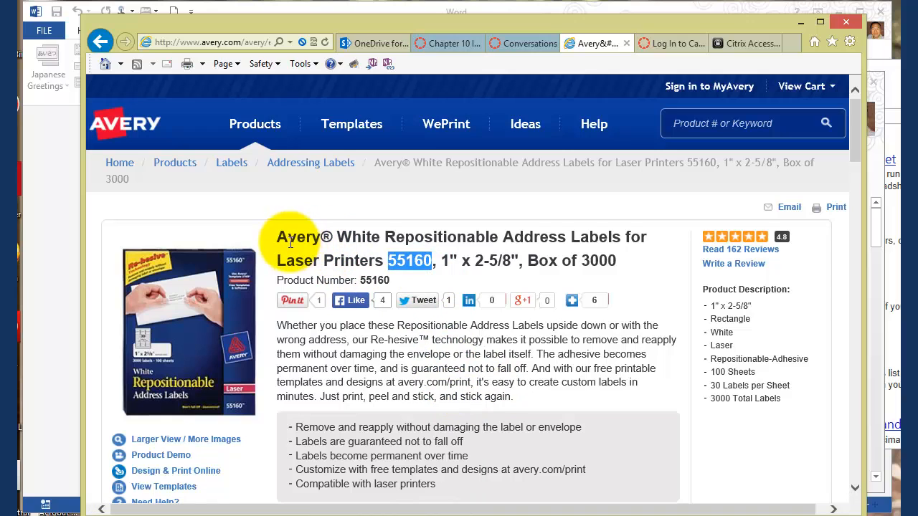
pyautogui.moveTo(278, 235); pyautogui.dragTo(323, 245)
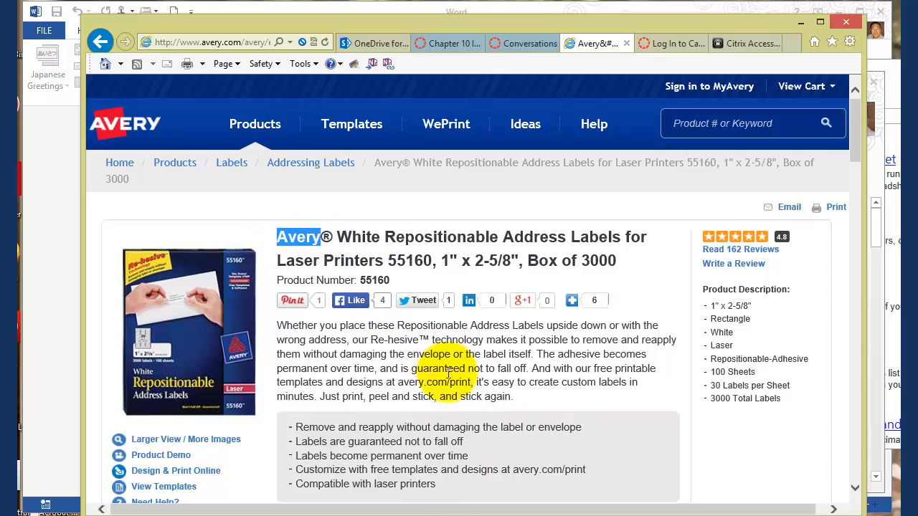
pyautogui.scroll(-3, 510, 431)
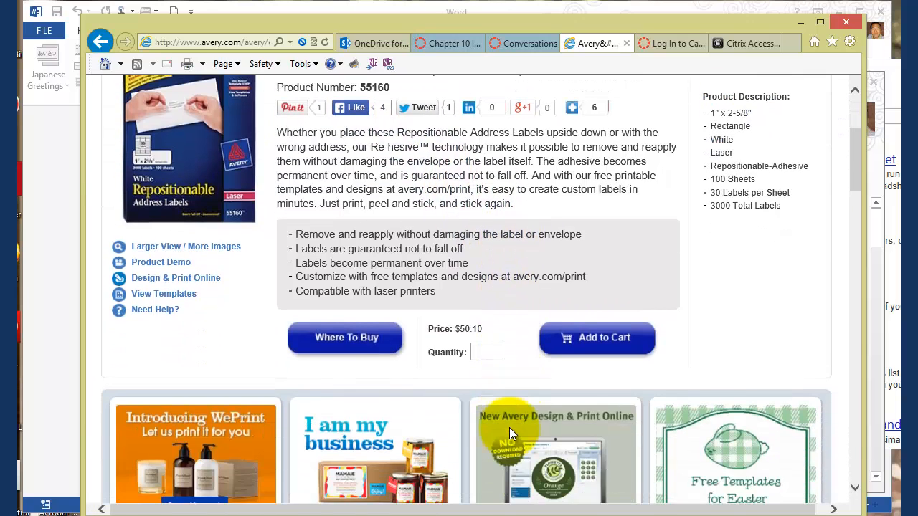
pyautogui.scroll(3, 358, 301)
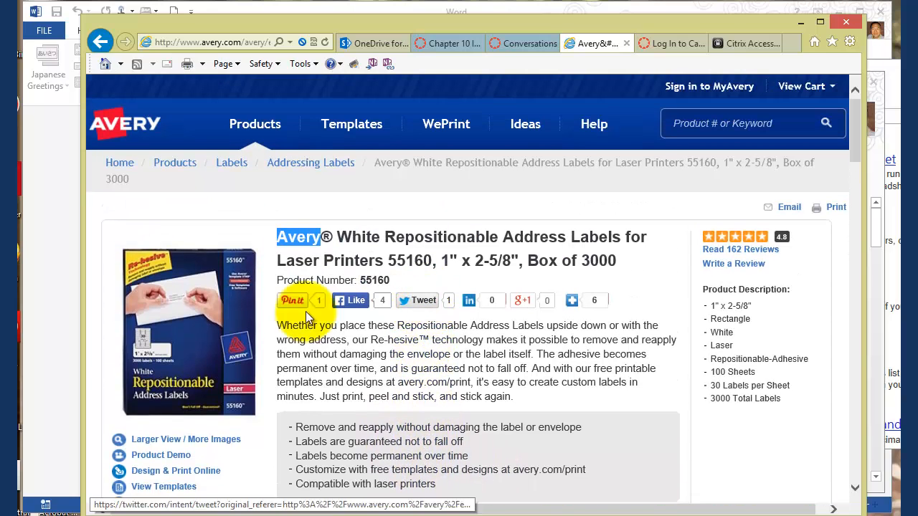
pyautogui.scroll(-1, 273, 378)
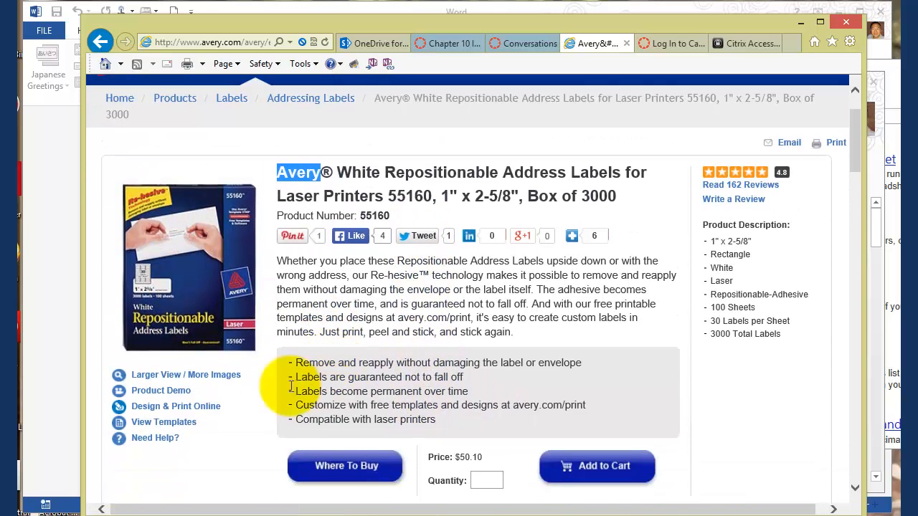
# Step: Inspect the brand logo and product number in the enlarged picture of the label box, and close the image viewer
pyautogui.click(234, 349)
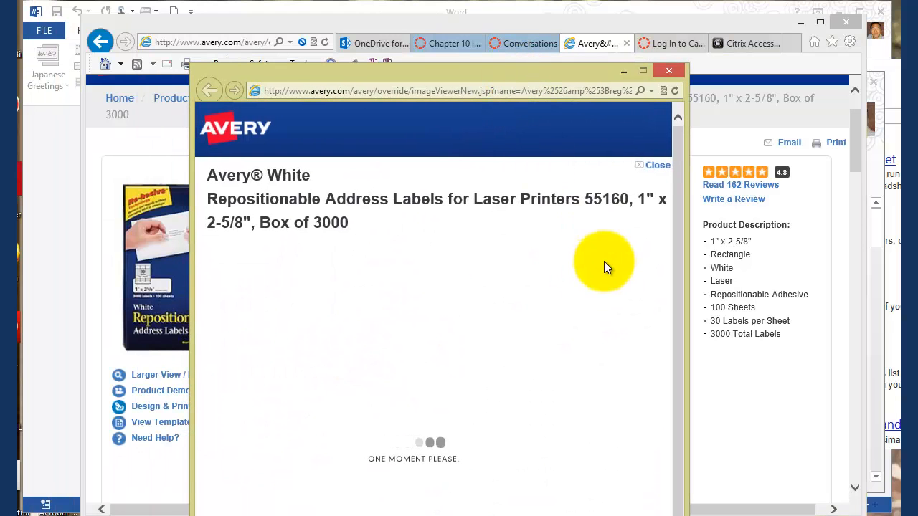
pyautogui.moveTo(585, 199); pyautogui.dragTo(619, 201)
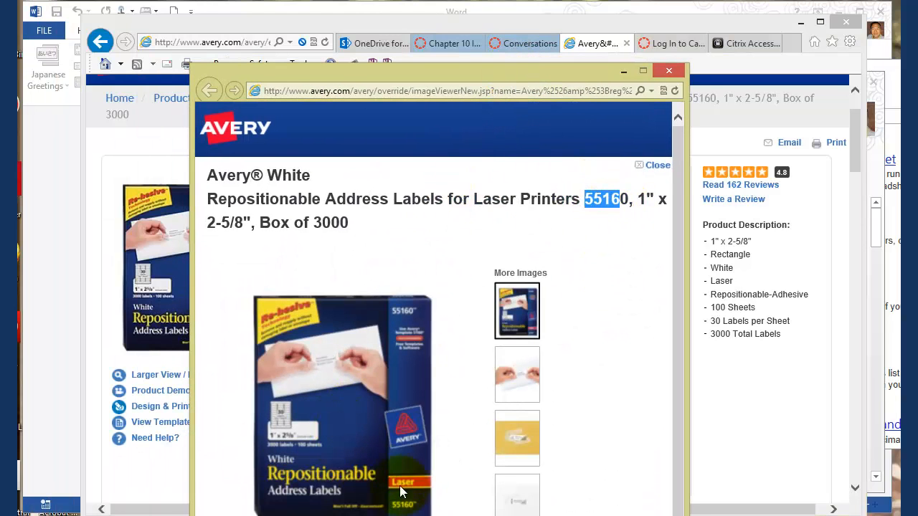
pyautogui.moveTo(430, 69); pyautogui.dragTo(435, 4)
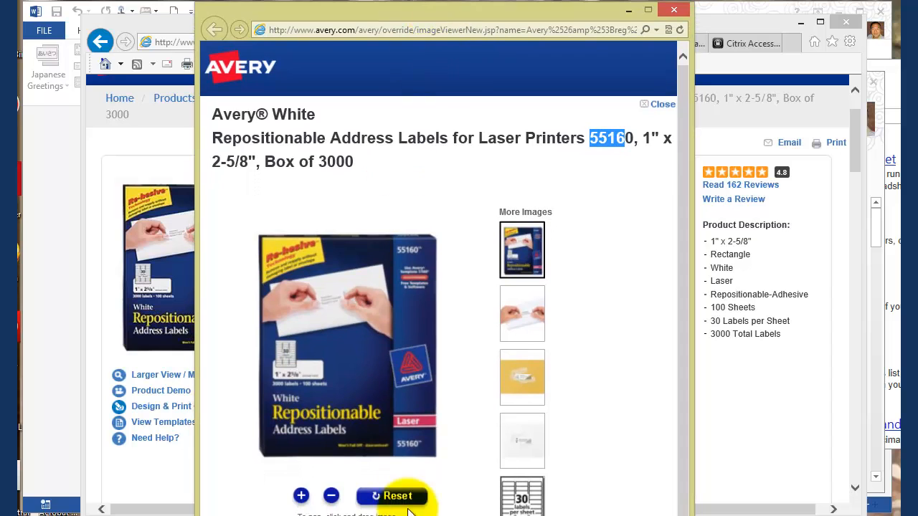
pyautogui.scroll(4, 399, 448)
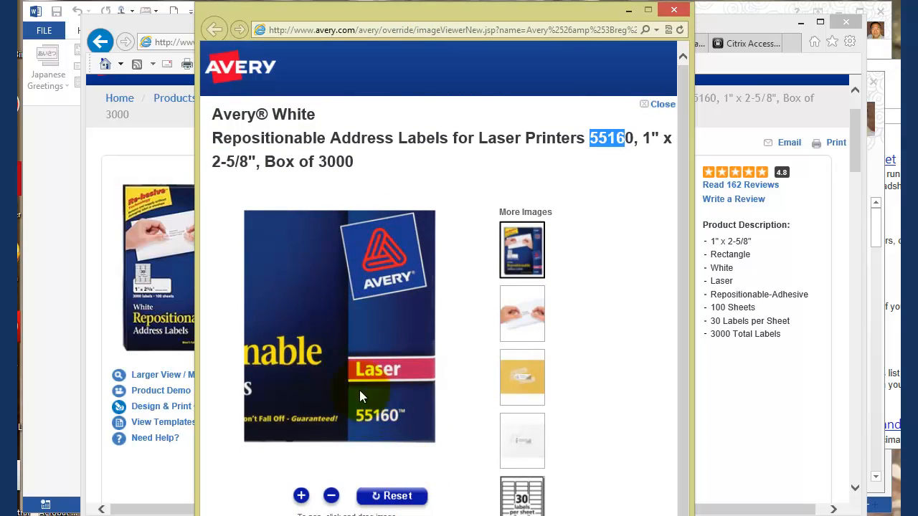
pyautogui.click(385, 280)
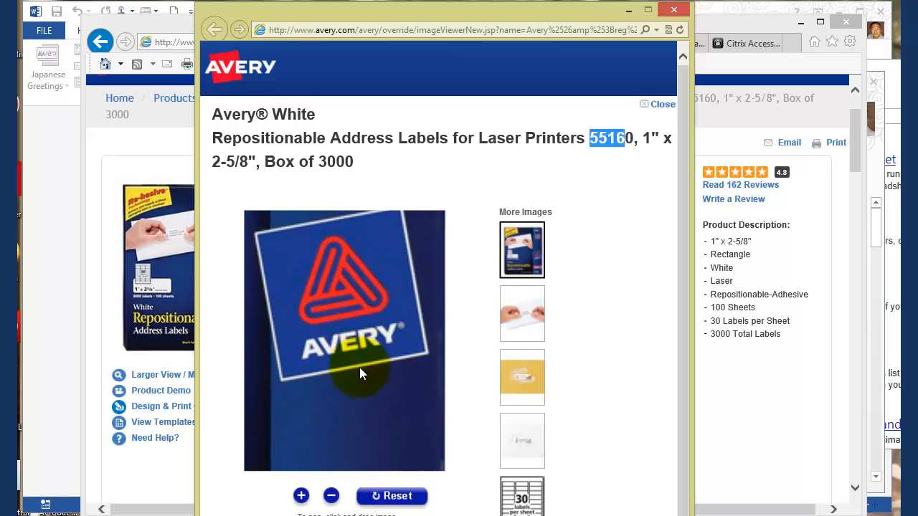
pyautogui.scroll(-1, 359, 380)
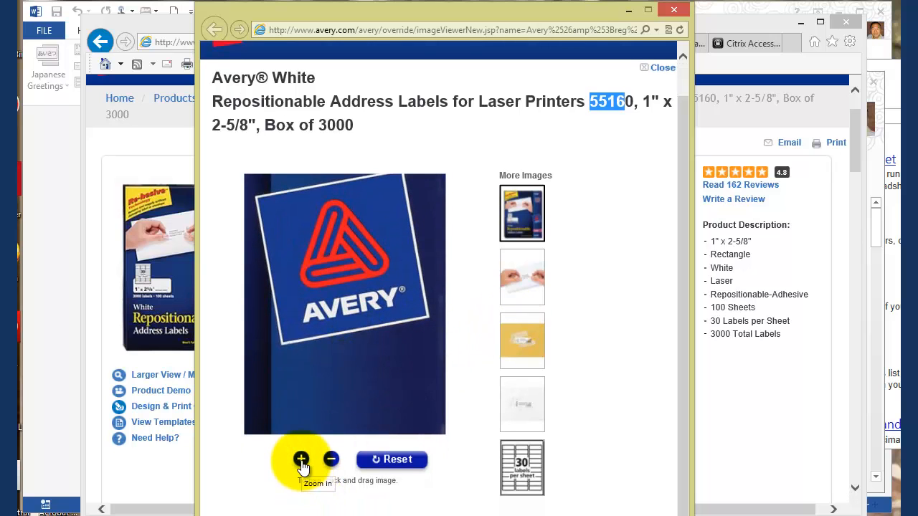
pyautogui.click(331, 460)
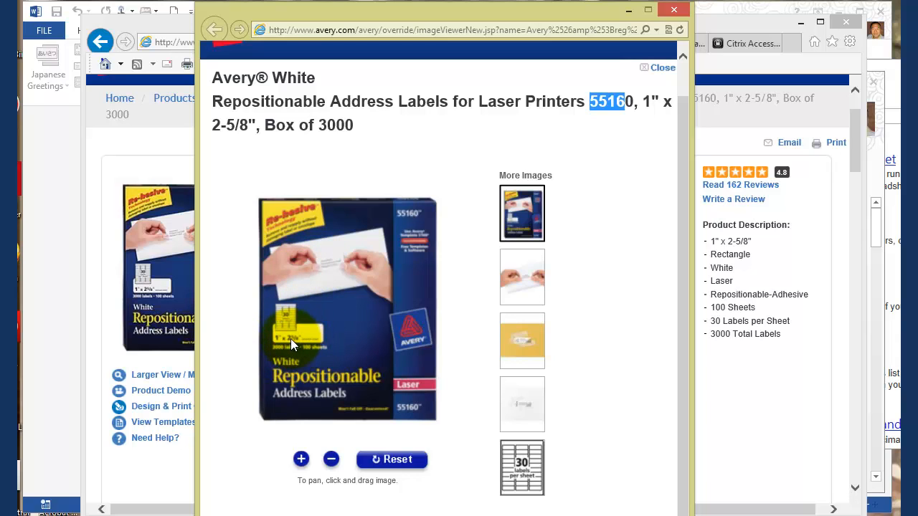
pyautogui.click(673, 12)
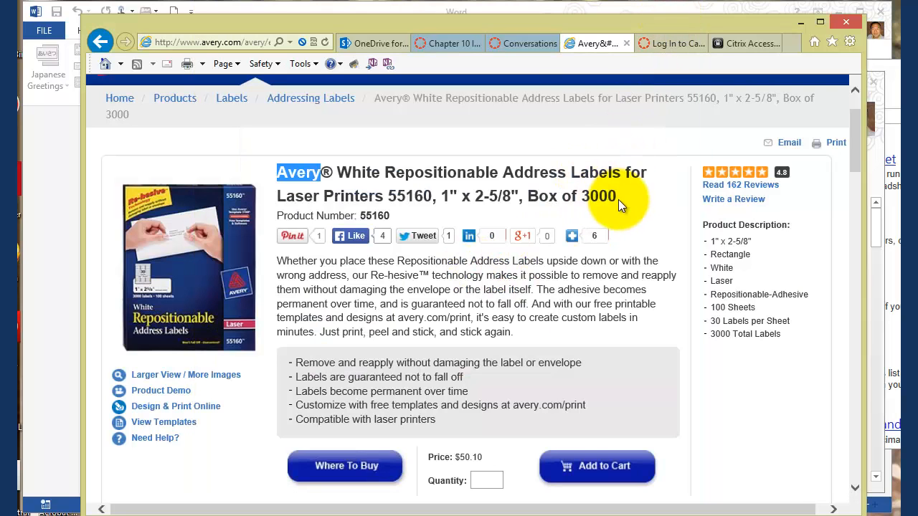
# Step: Switch to Excel and open the recent workbook Contacts.xlsx
pyautogui.click(56, 213)
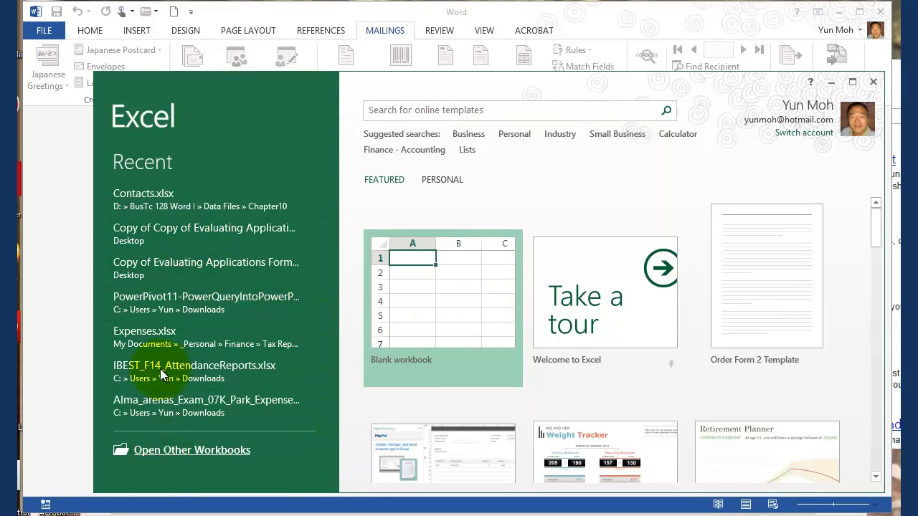
pyautogui.click(164, 195)
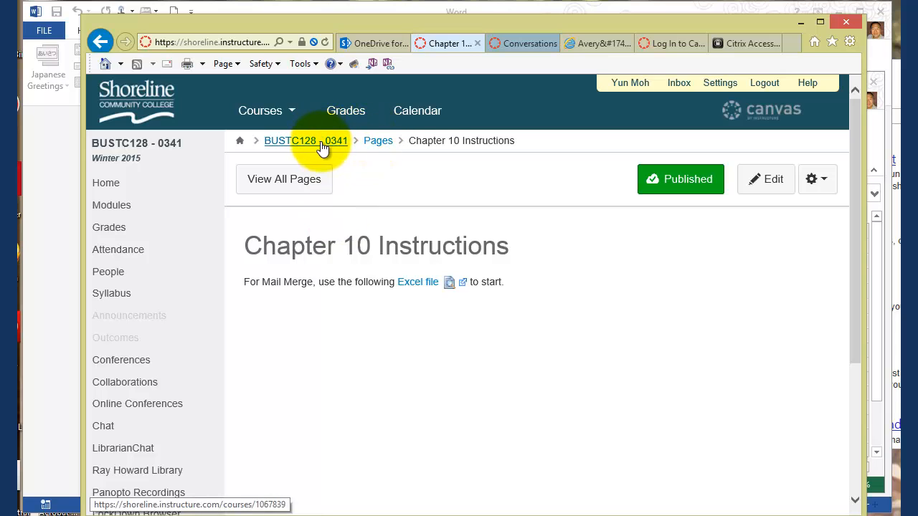
# Step: In the BUSTC128 Canvas course, find the Excel file link on the Chapter 10 Instructions page, and return to the Contacts workbook
pyautogui.click(123, 205)
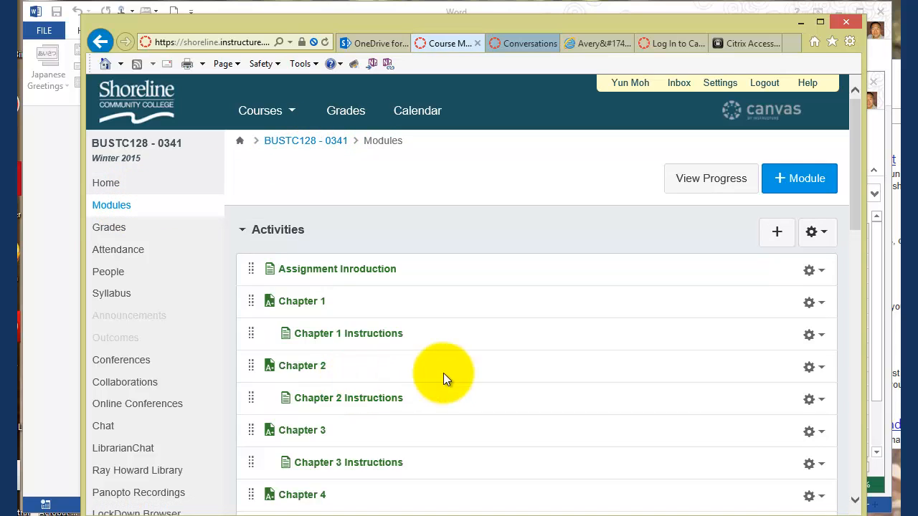
pyautogui.scroll(-6, 444, 376)
pyautogui.scroll(3, 451, 385)
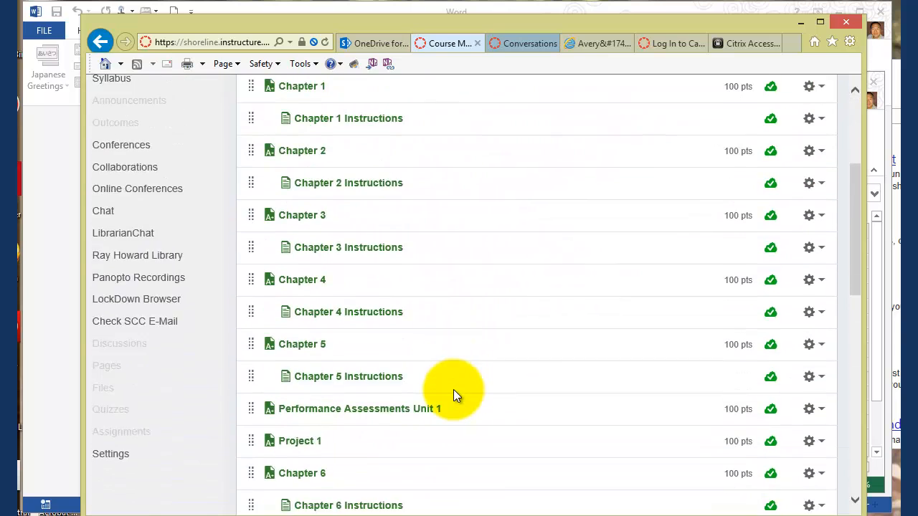
pyautogui.scroll(-5, 454, 389)
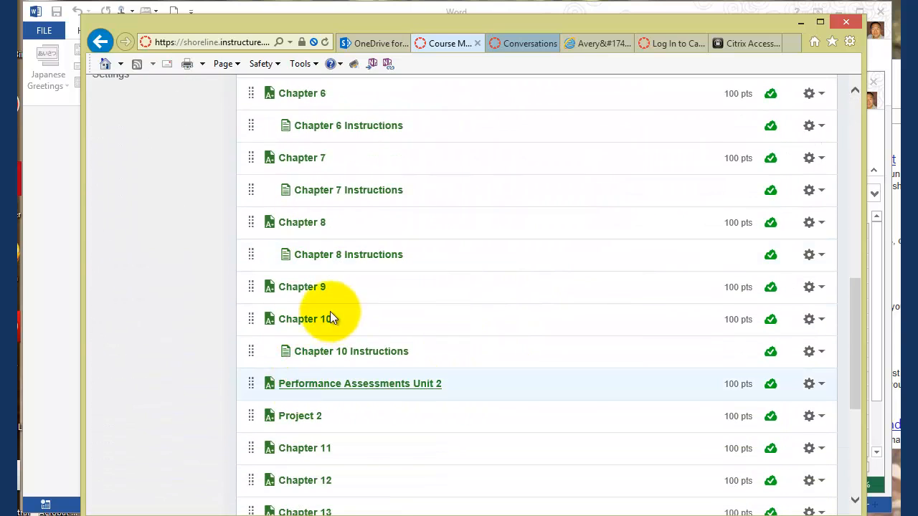
pyautogui.click(351, 353)
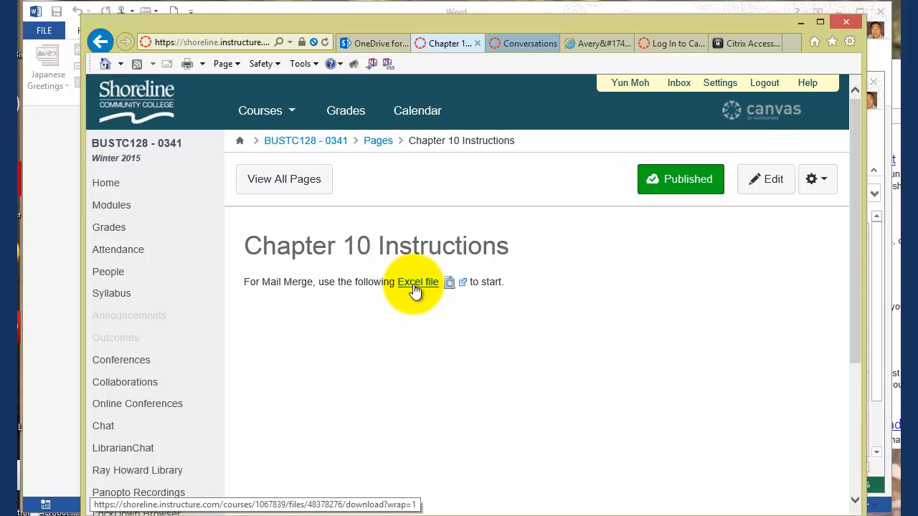
pyautogui.click(800, 22)
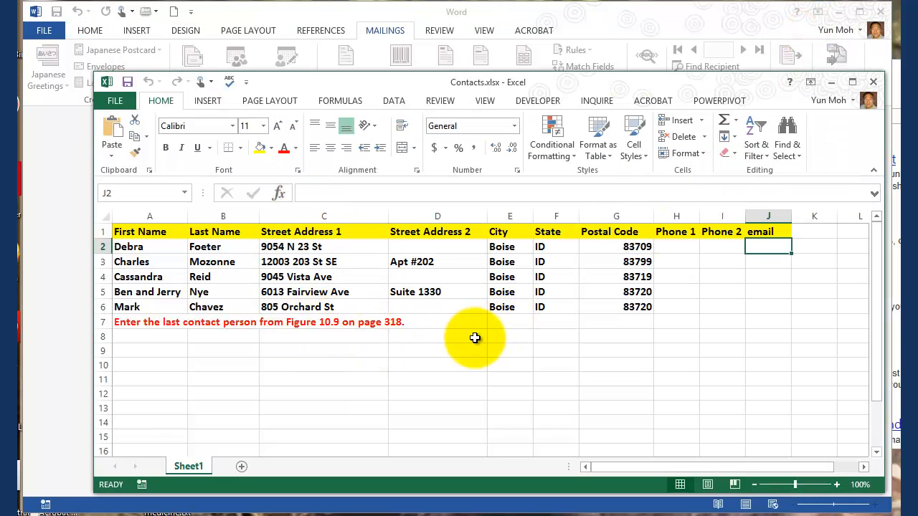
# Step: Read the instruction in cell A7 and highlight its reference to Figure 10.9
pyautogui.click(139, 324)
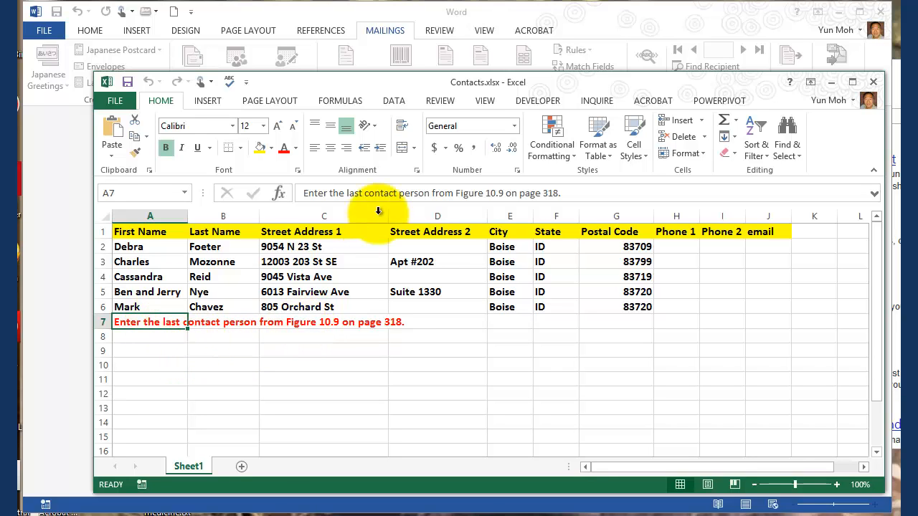
pyautogui.moveTo(504, 193); pyautogui.dragTo(456, 193)
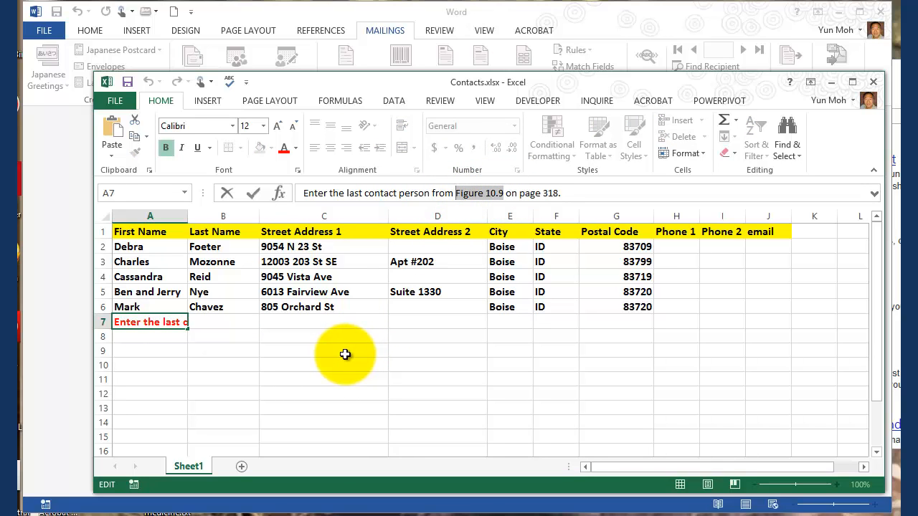
pyautogui.press('Return')
pyautogui.click(133, 321)
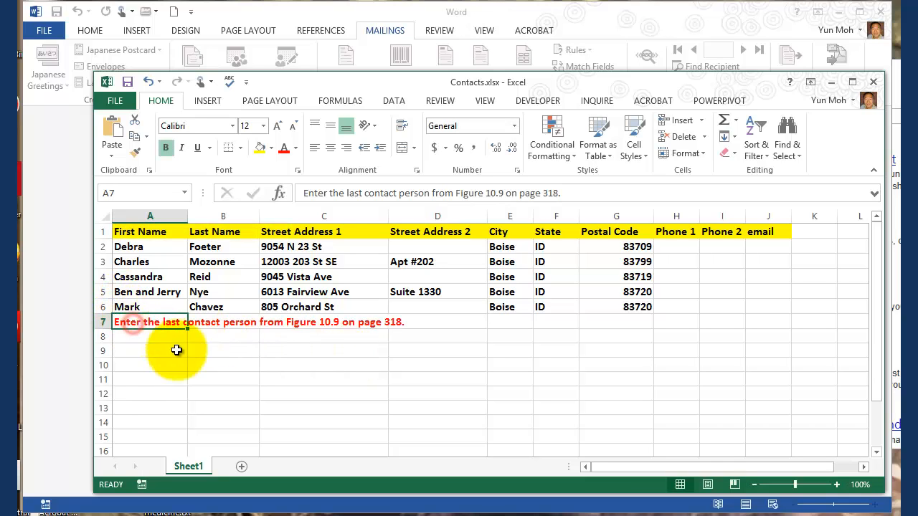
# Step: Replace the instruction in A7 with the last contact's first name and enter the contact's last name in B7
pyautogui.click(141, 322)
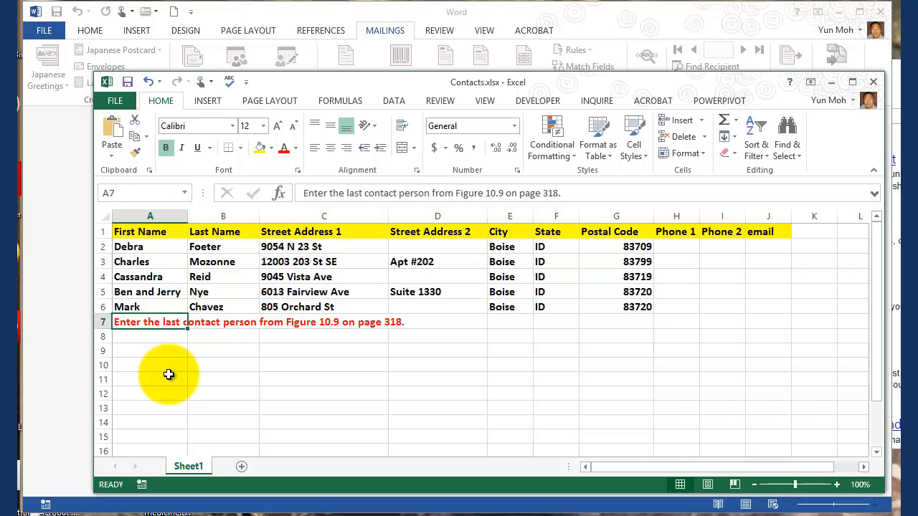
pyautogui.write('Karl')
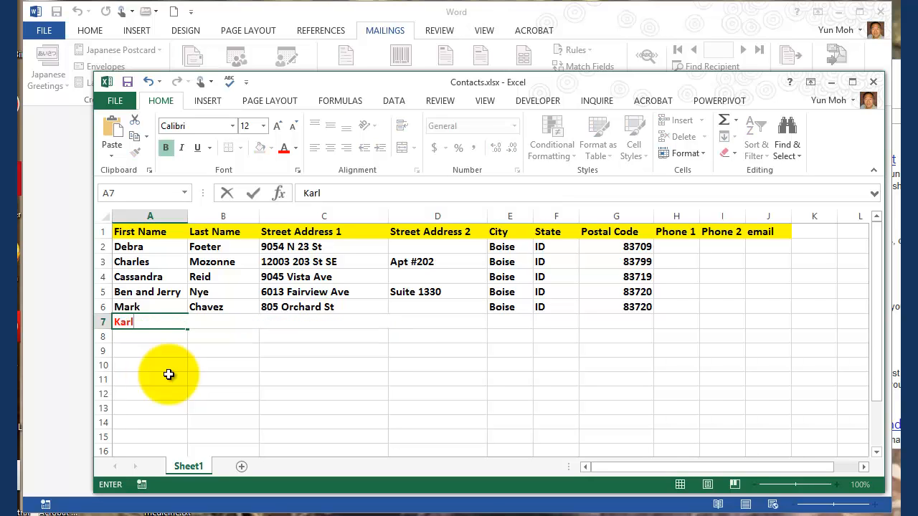
pyautogui.press('Tab')
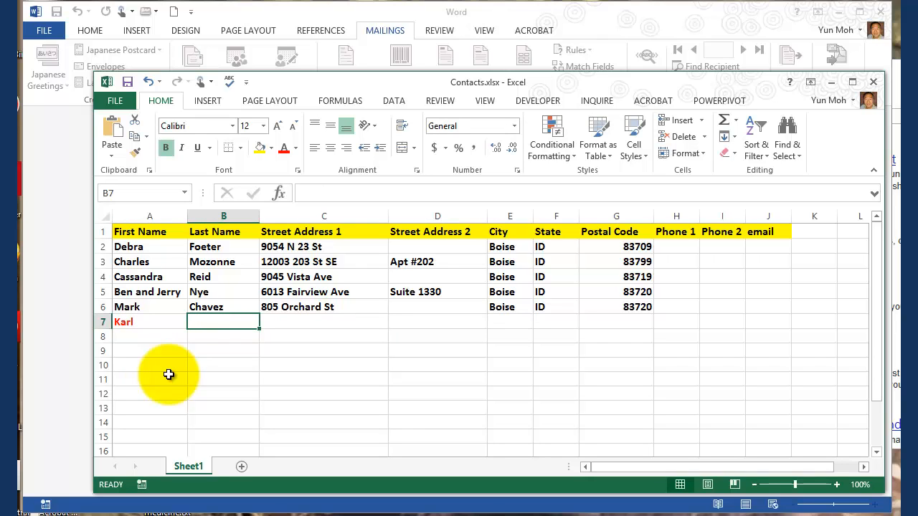
pyautogui.write('Kno')
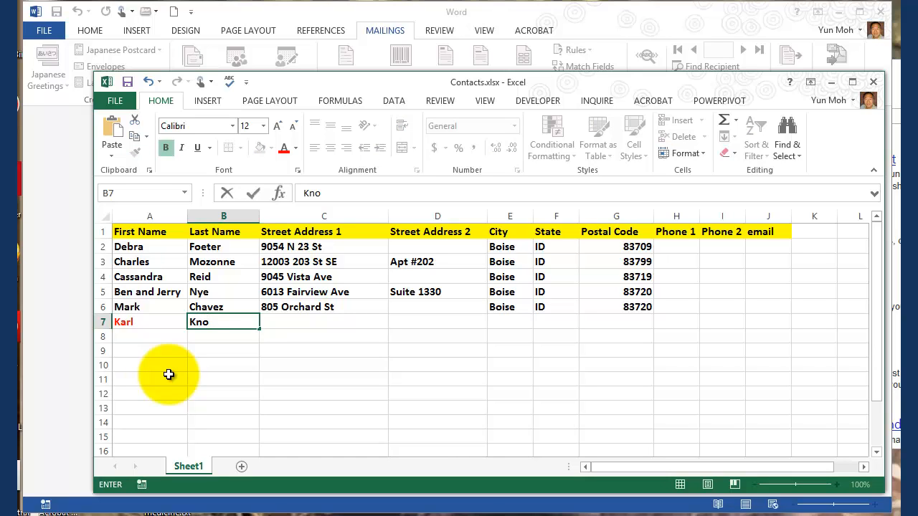
pyautogui.write('wles')
pyautogui.press('Tab')
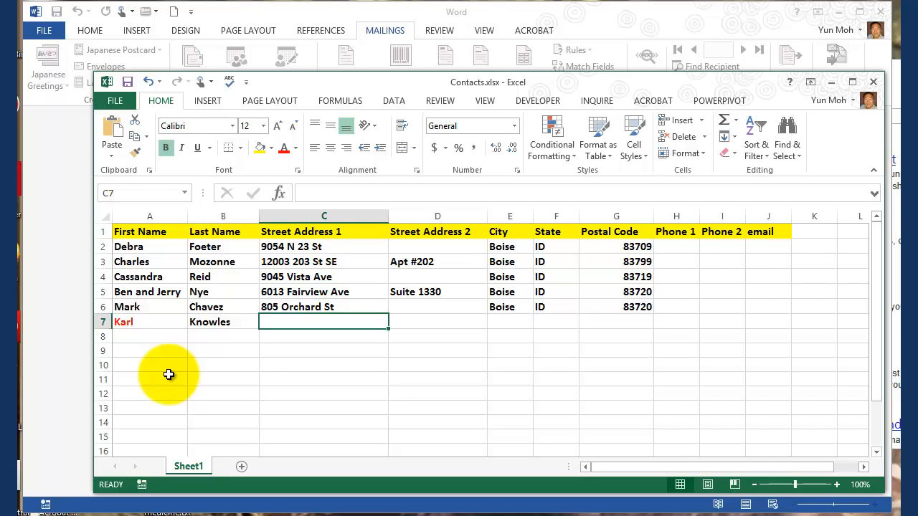
# Step: Enter the last contact's street address in C7, leaving Street Address 2 blank
pyautogui.write('23')
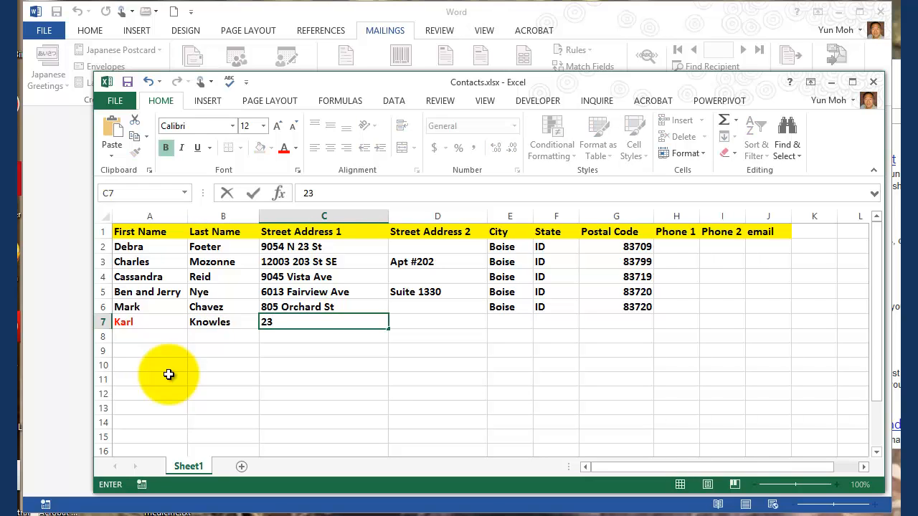
pyautogui.write('102 Harrison')
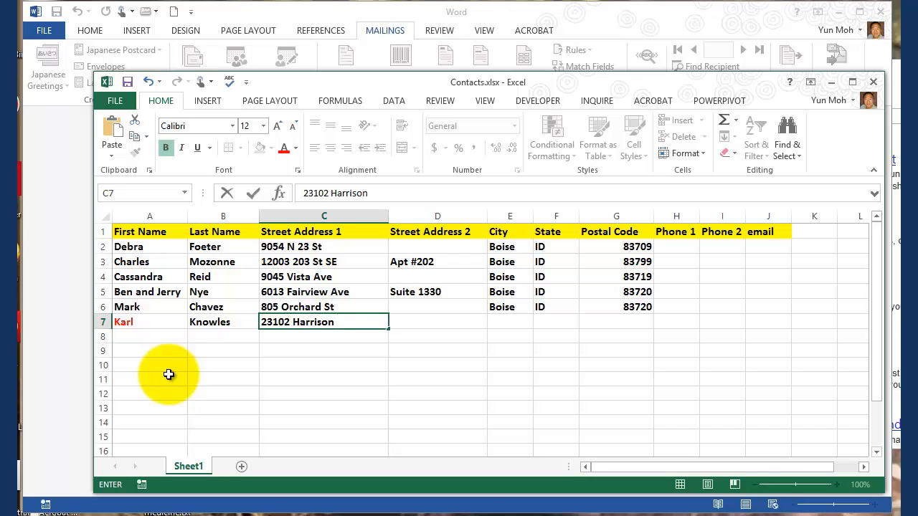
pyautogui.write(' Blvd')
pyautogui.press('Tab')
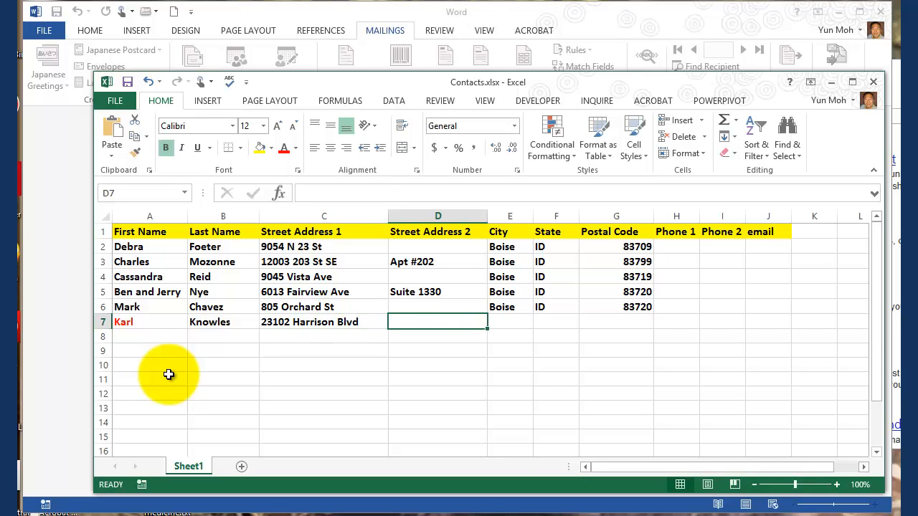
pyautogui.press('Tab')
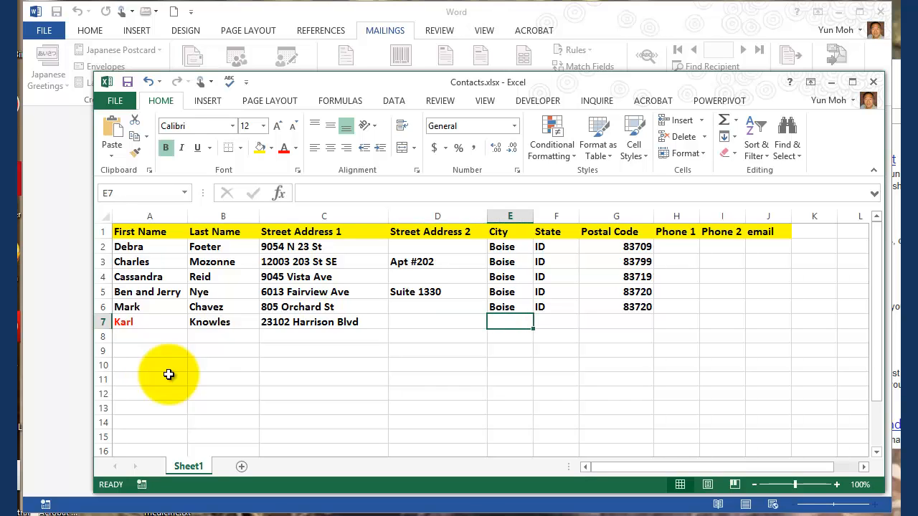
# Step: Enter the last contact's city, state and postal code in cells E7 through G7
pyautogui.write('Boise')
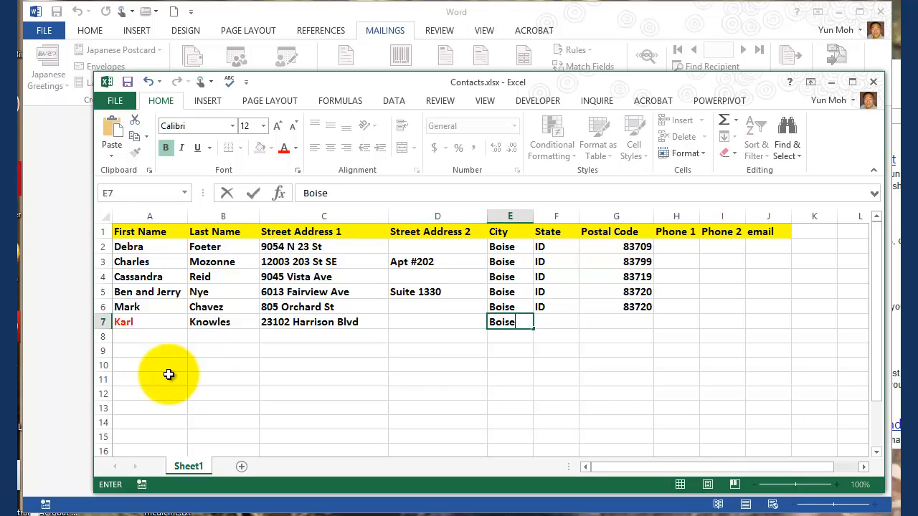
pyautogui.press('Tab')
pyautogui.write('ID')
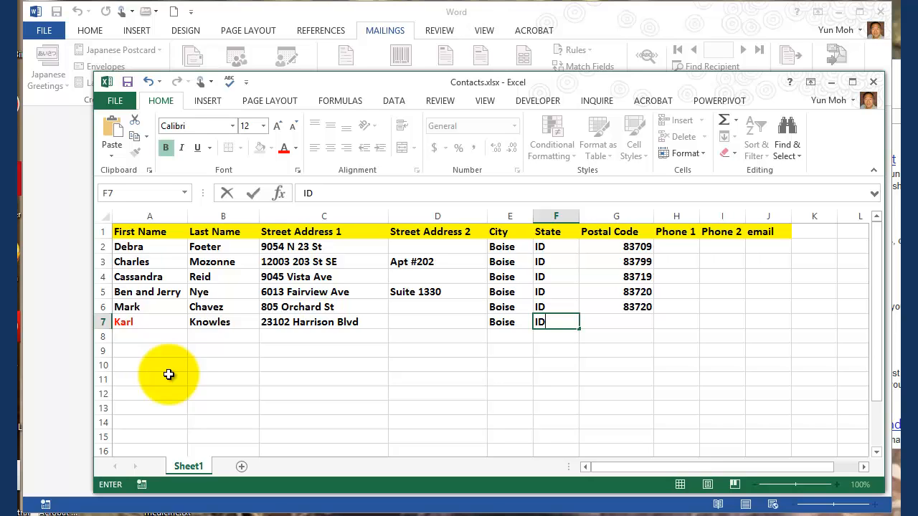
pyautogui.press('Tab')
pyautogui.write('83')
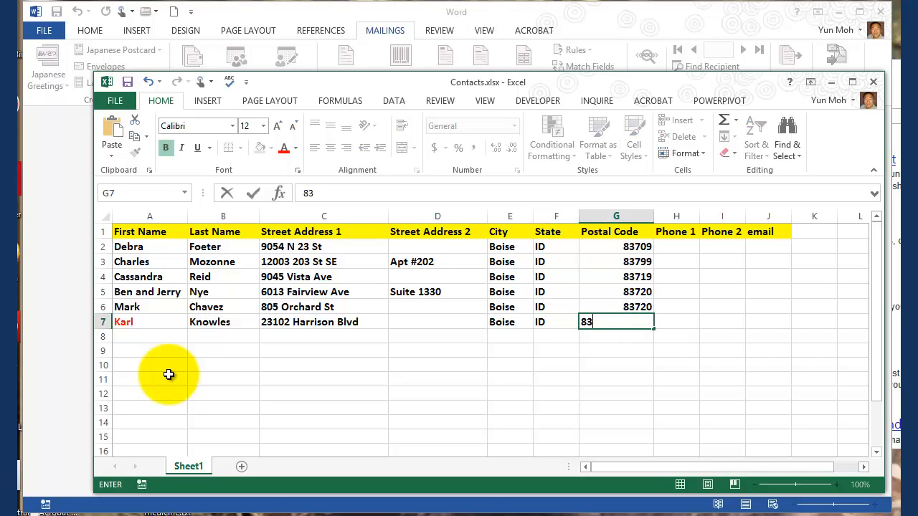
pyautogui.write('722')
pyautogui.press('Tab')
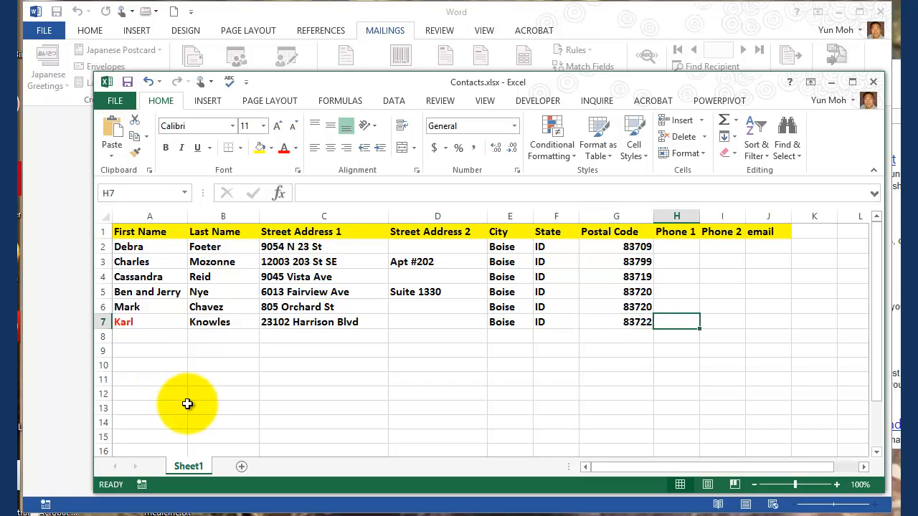
# Step: Review the Phone 1, Phone 2 and email headings, and add the column heading "Account No" in K1
pyautogui.click(676, 232)
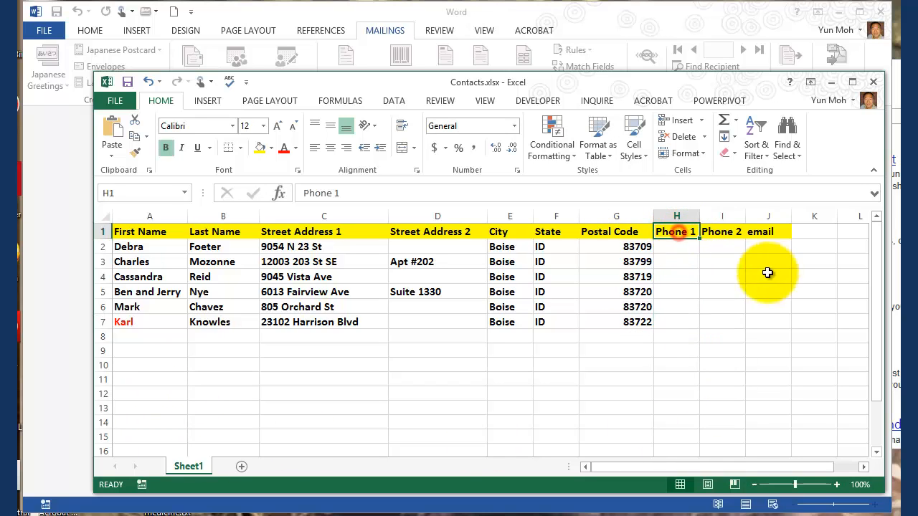
pyautogui.click(717, 233)
pyautogui.click(766, 233)
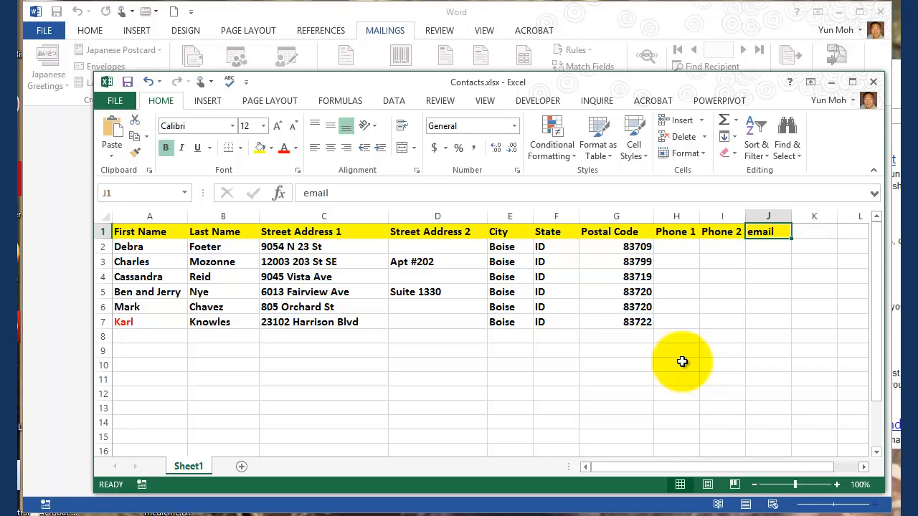
pyautogui.click(809, 235)
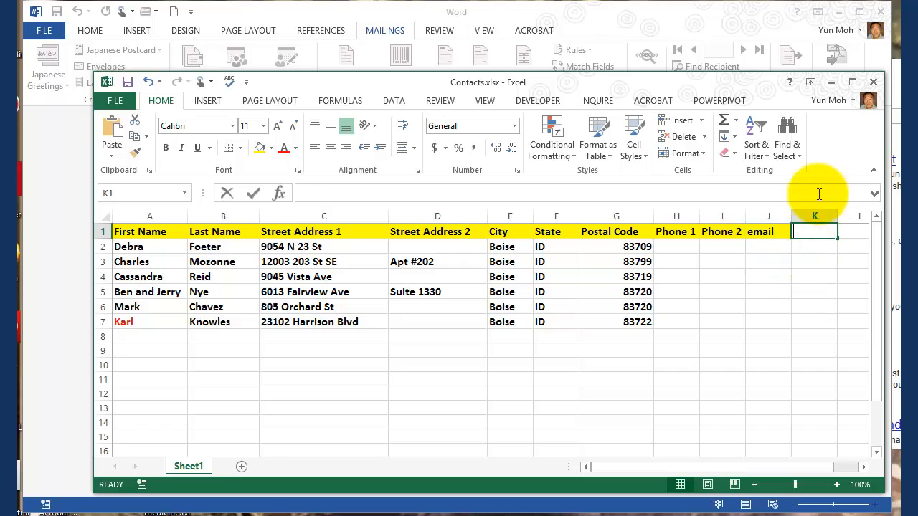
pyautogui.write('Account')
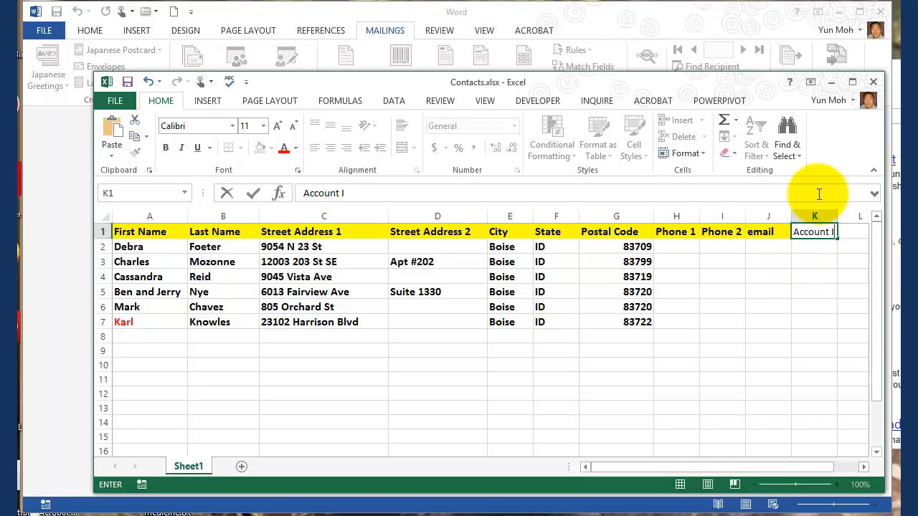
pyautogui.write(' No')
pyautogui.press('Return')
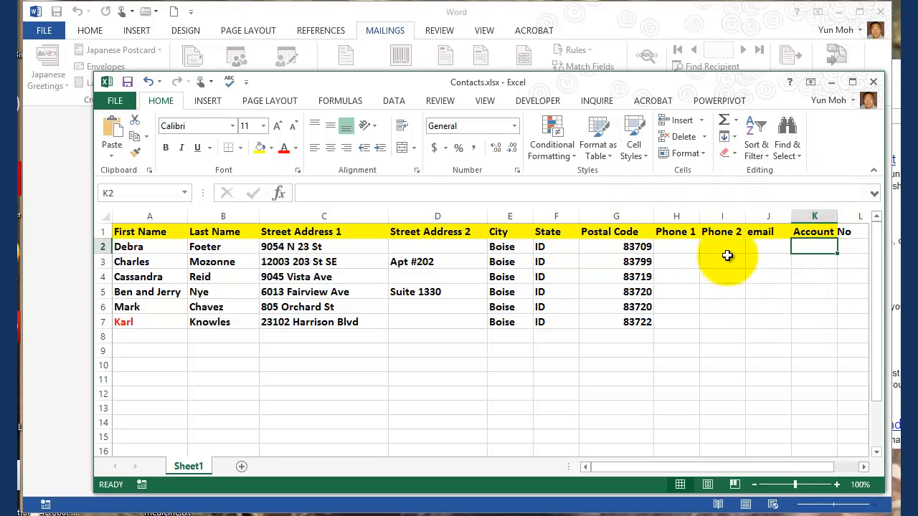
# Step: Highlight the empty contact cells H2:K7, clear the selection and save the Contacts workbook
pyautogui.moveTo(690, 248); pyautogui.dragTo(813, 326)
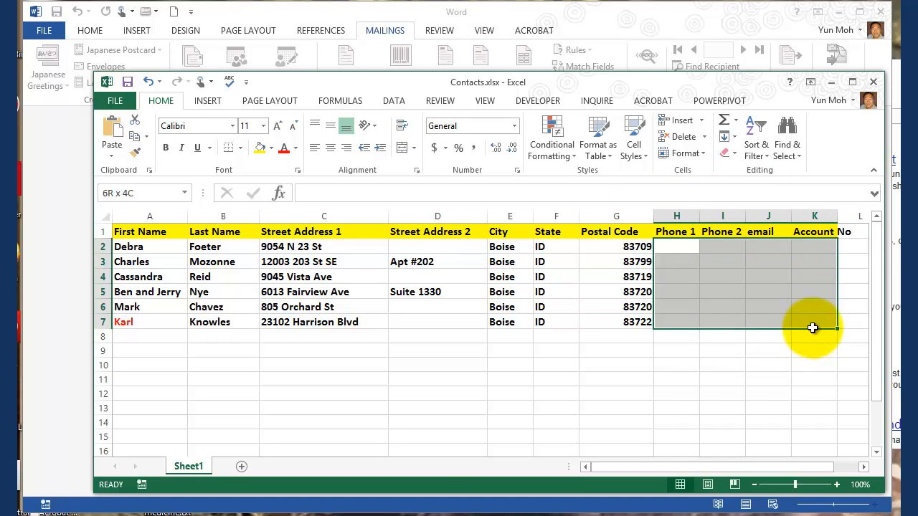
pyautogui.click(748, 388)
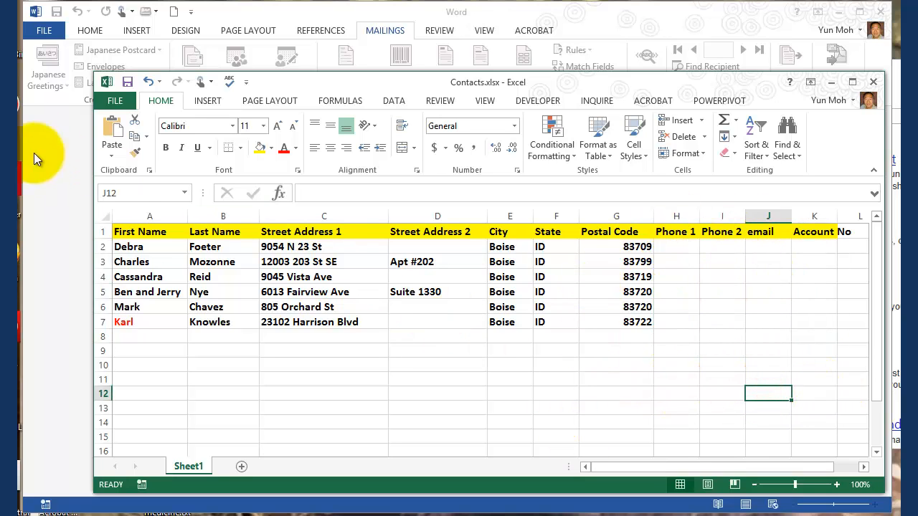
pyautogui.click(128, 82)
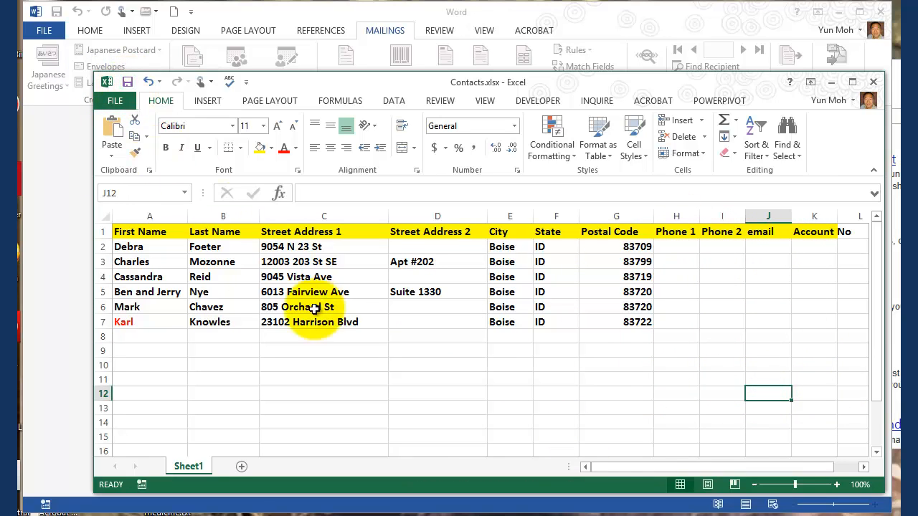
# Step: Switch to Word, create a blank document and bring up the mailing commands
pyautogui.click(63, 261)
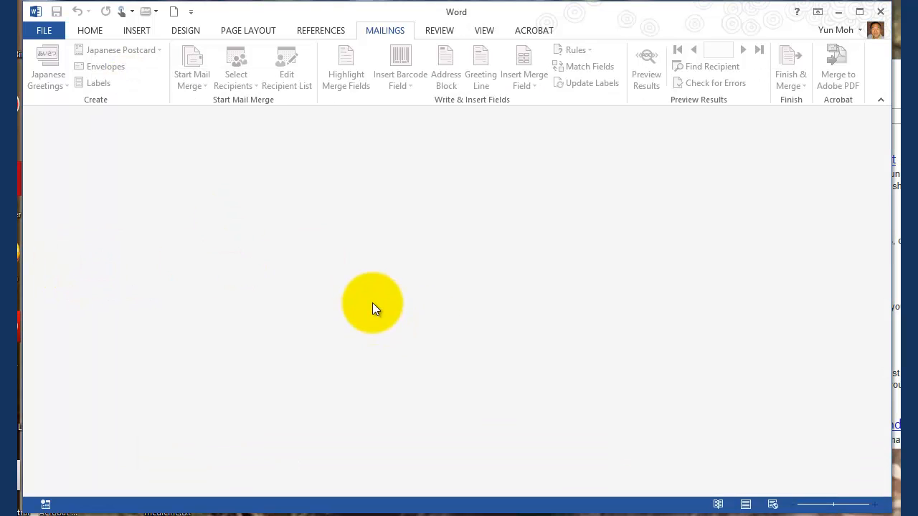
pyautogui.click(42, 34)
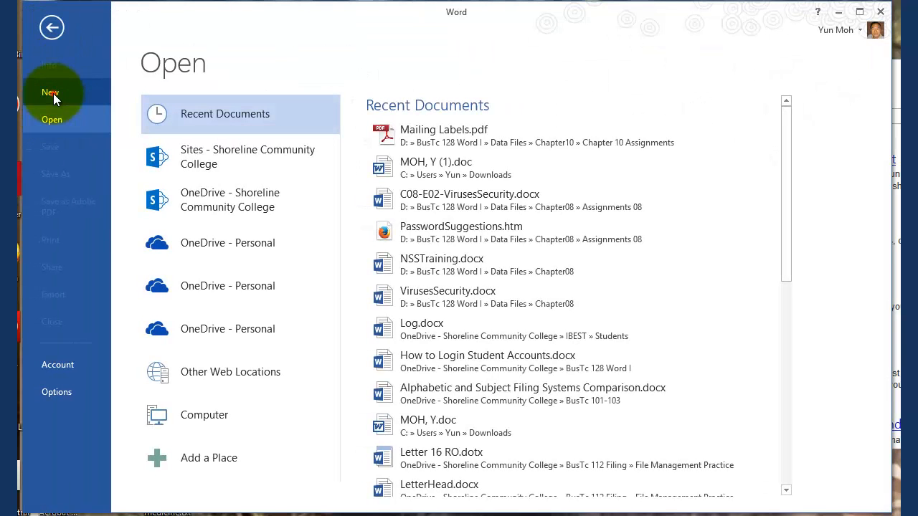
pyautogui.click(53, 93)
pyautogui.click(211, 229)
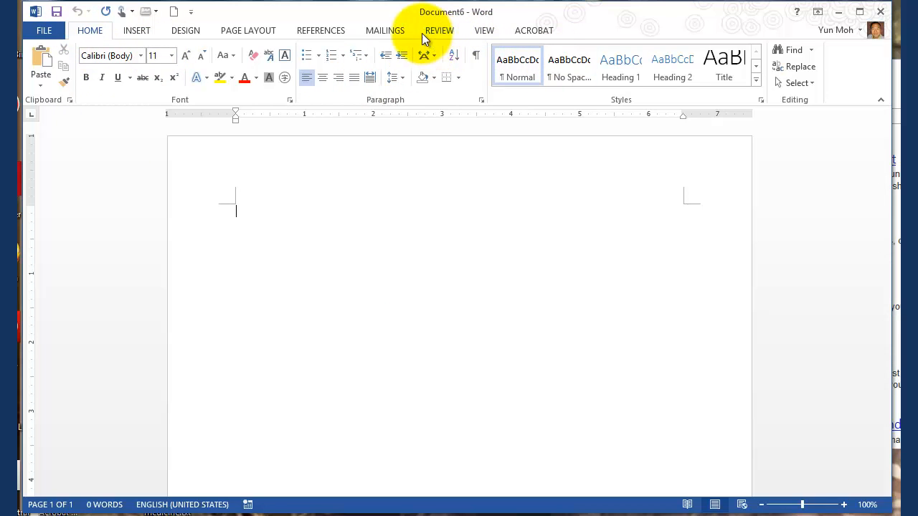
pyautogui.click(388, 32)
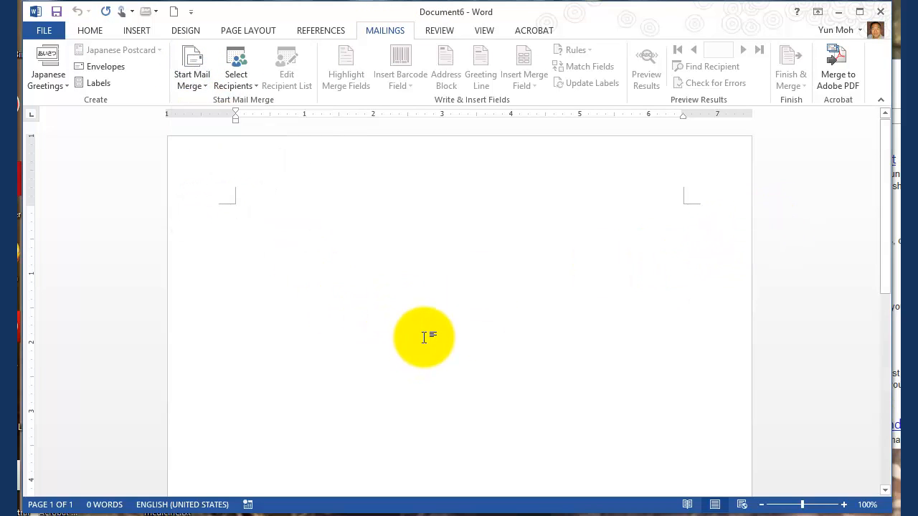
# Step: Search Word Help for "mail merge" and look through the listed articles
pyautogui.click(797, 13)
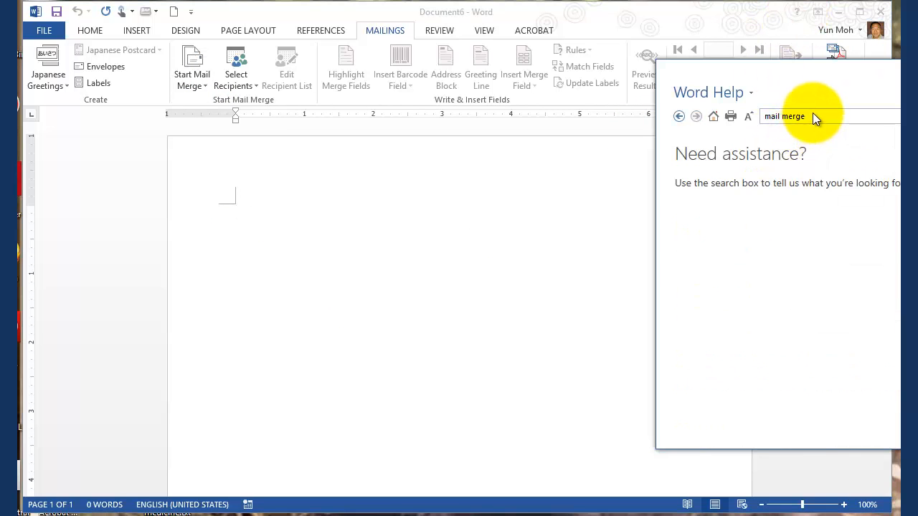
pyautogui.moveTo(817, 80); pyautogui.dragTo(347, 75)
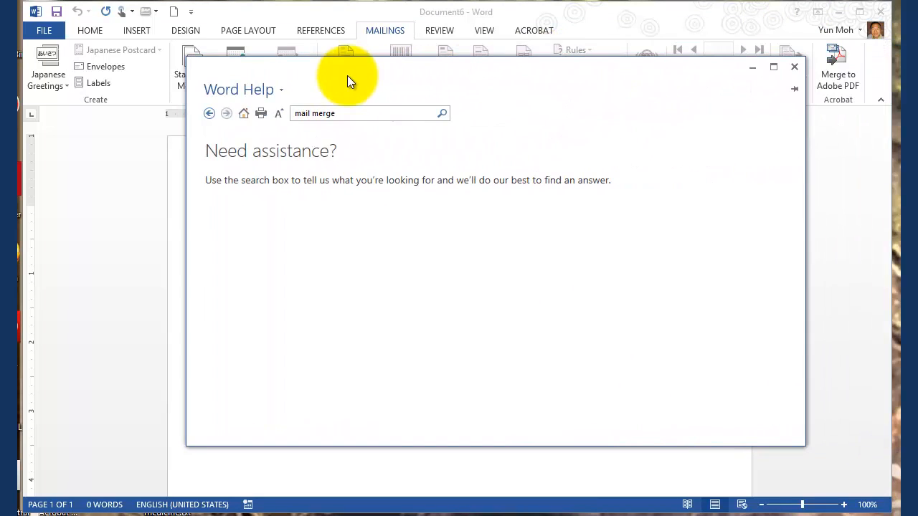
pyautogui.click(360, 113)
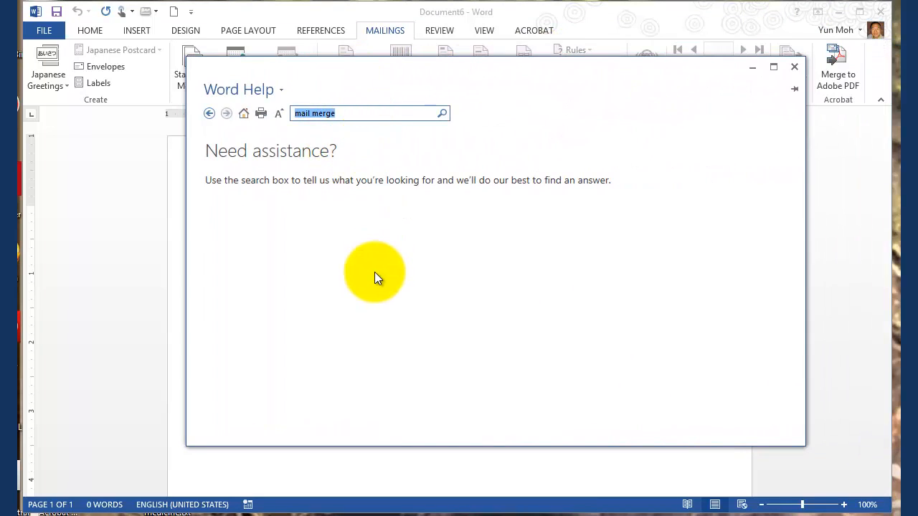
pyautogui.click(441, 114)
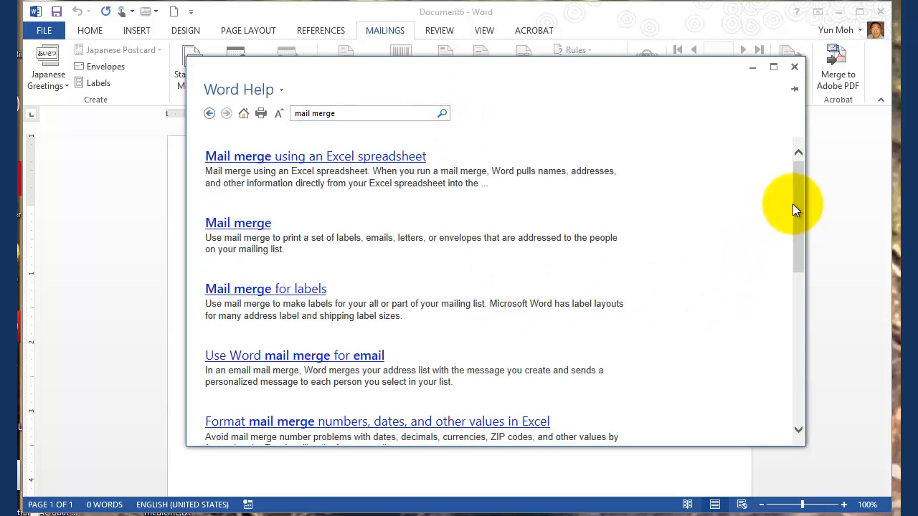
pyautogui.moveTo(793, 204)
pyautogui.mouseDown()
pyautogui.moveTo(781, 317)
pyautogui.moveTo(778, 195)
pyautogui.mouseUp()
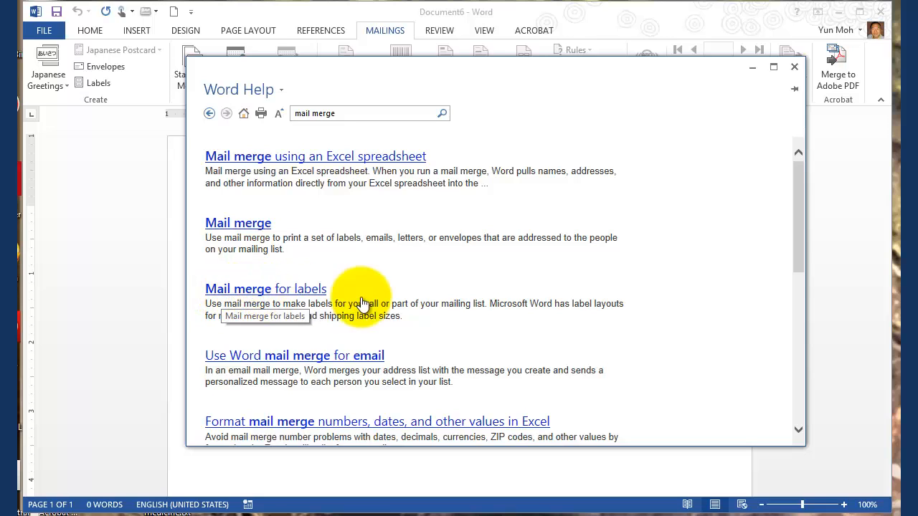
# Step: Read the "Mail merge for labels" help article, move the help window aside and return to the blank document
pyautogui.click(264, 294)
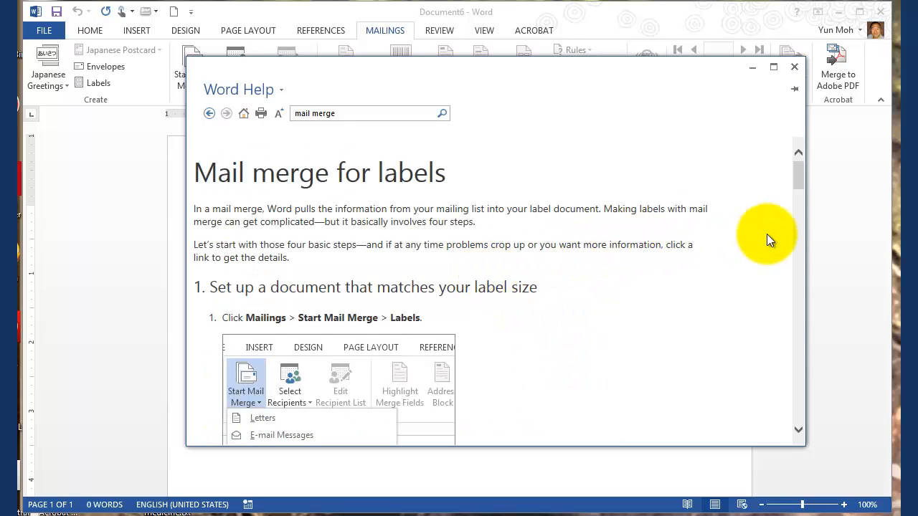
pyautogui.moveTo(797, 172); pyautogui.dragTo(742, 159)
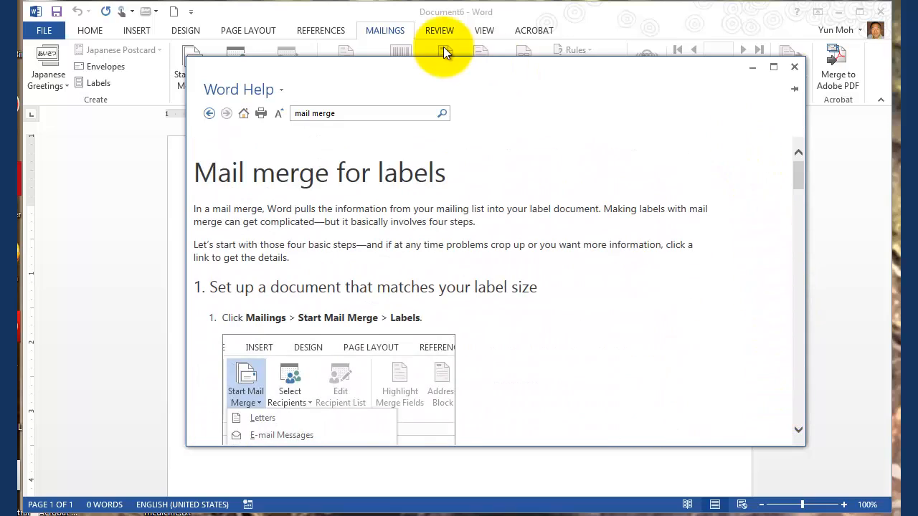
pyautogui.moveTo(428, 72); pyautogui.dragTo(843, 92)
pyautogui.click(408, 279)
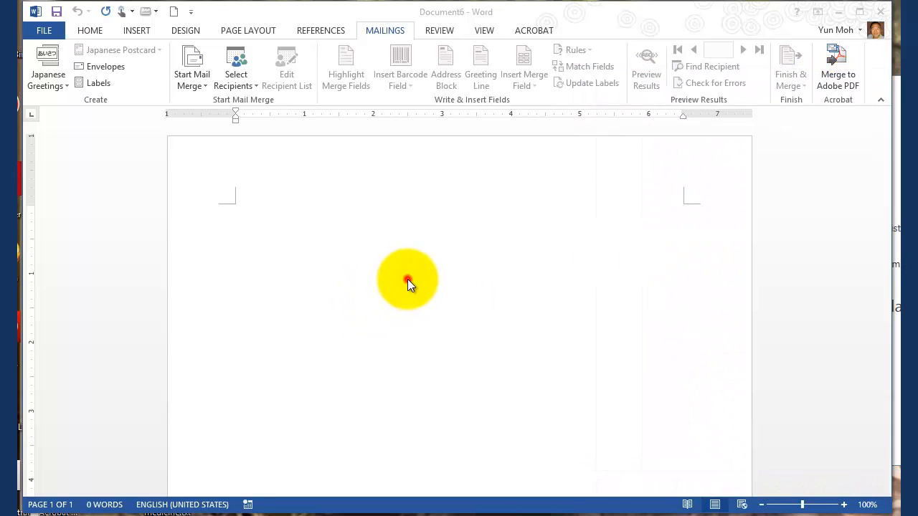
# Step: Start a labels mail merge in the blank document and check the label vendor list, keeping Avery US Letter
pyautogui.click(378, 30)
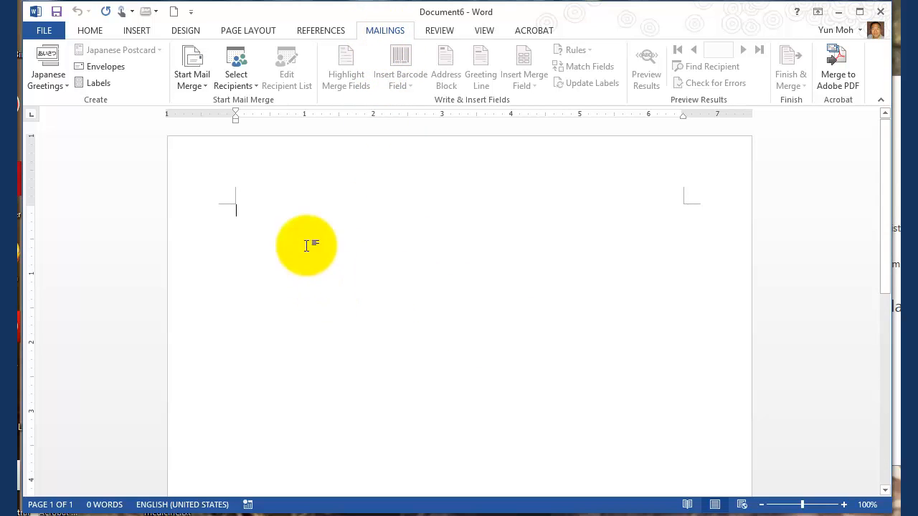
pyautogui.click(190, 80)
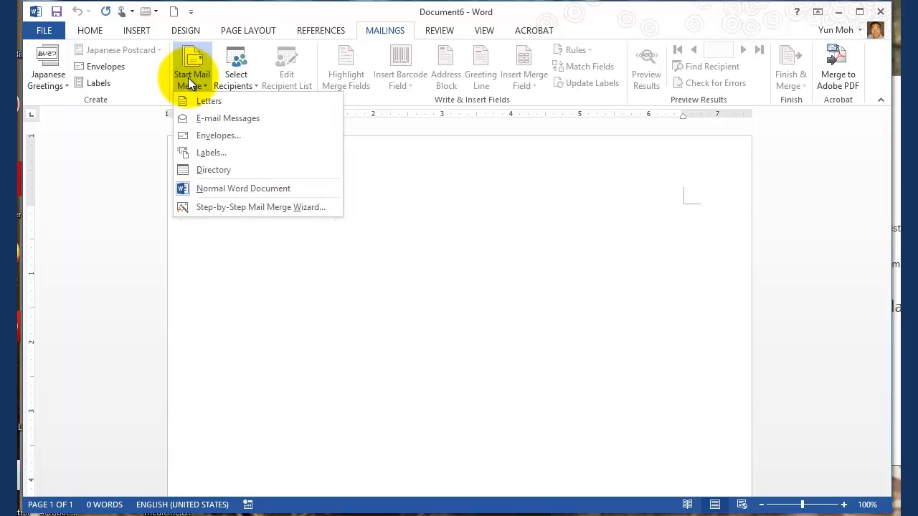
pyautogui.click(235, 154)
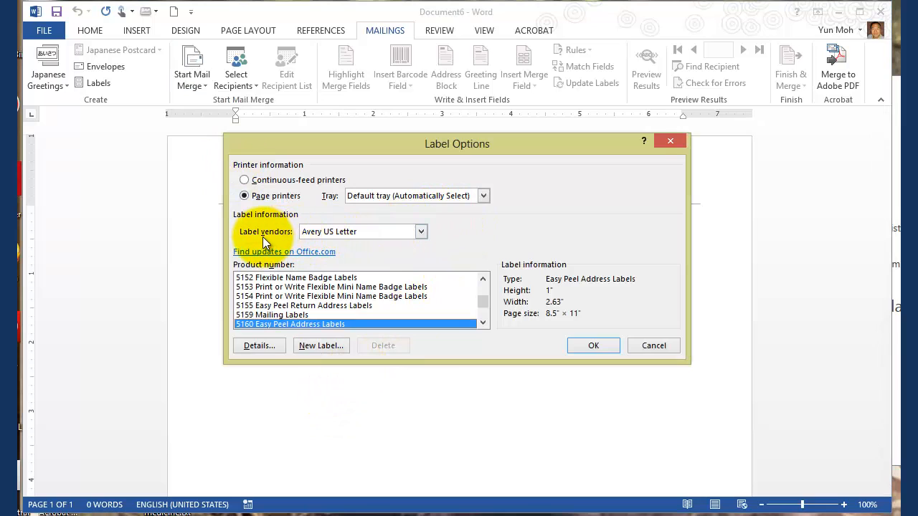
pyautogui.click(367, 232)
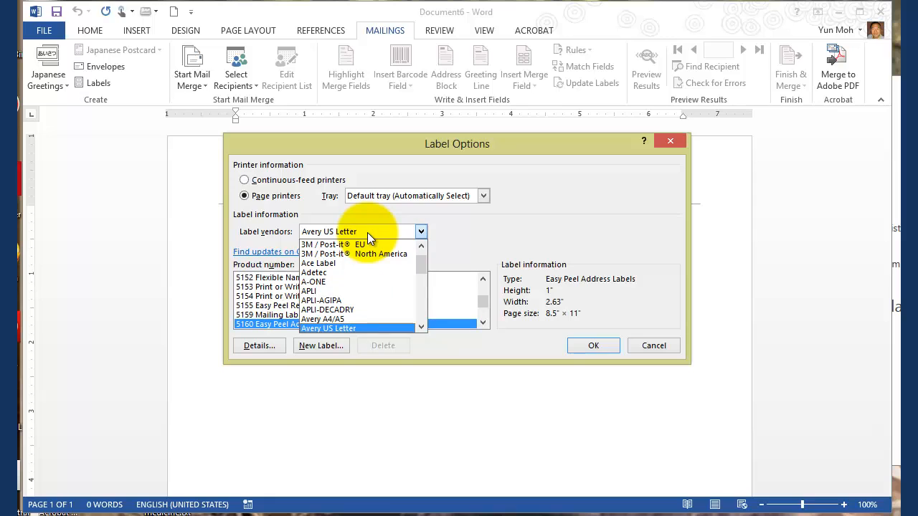
pyautogui.click(367, 233)
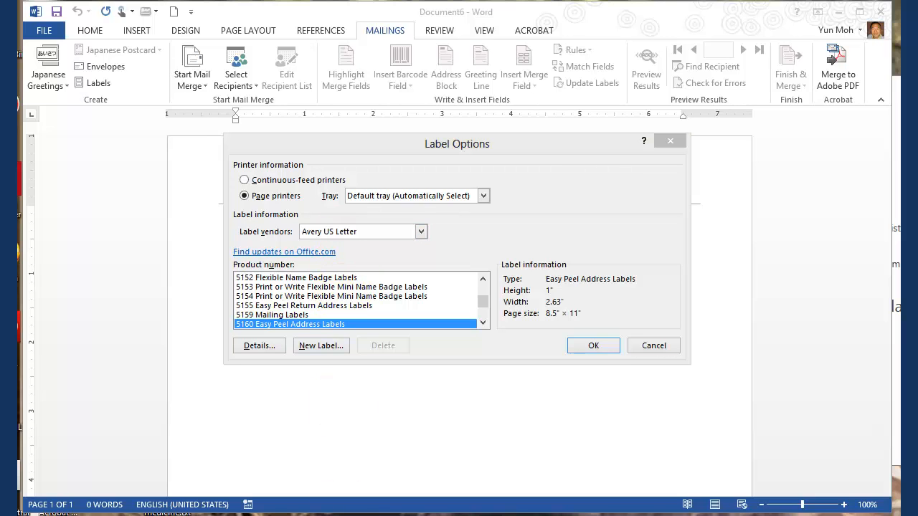
# Step: Switch to the browser's Avery 55160 product page and view the enlarged package image to check the label brand
pyautogui.hotkey('alt', 'Tab')
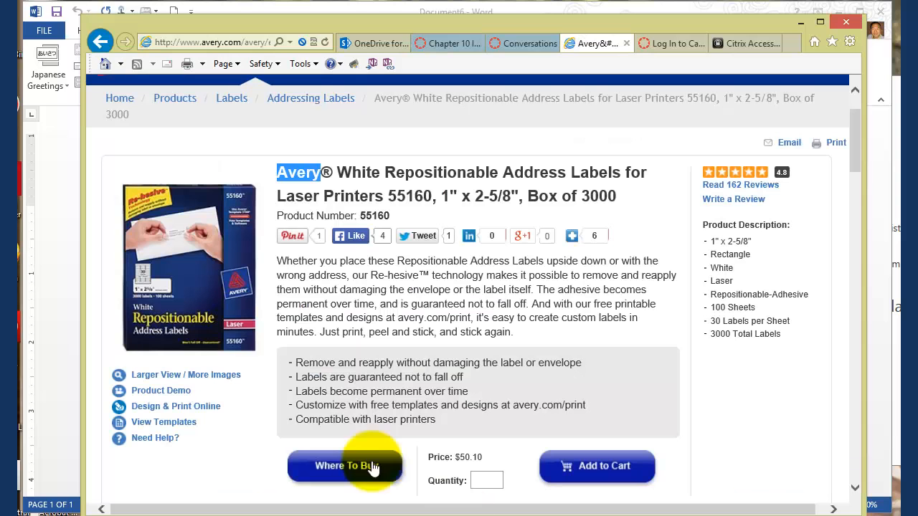
pyautogui.click(190, 258)
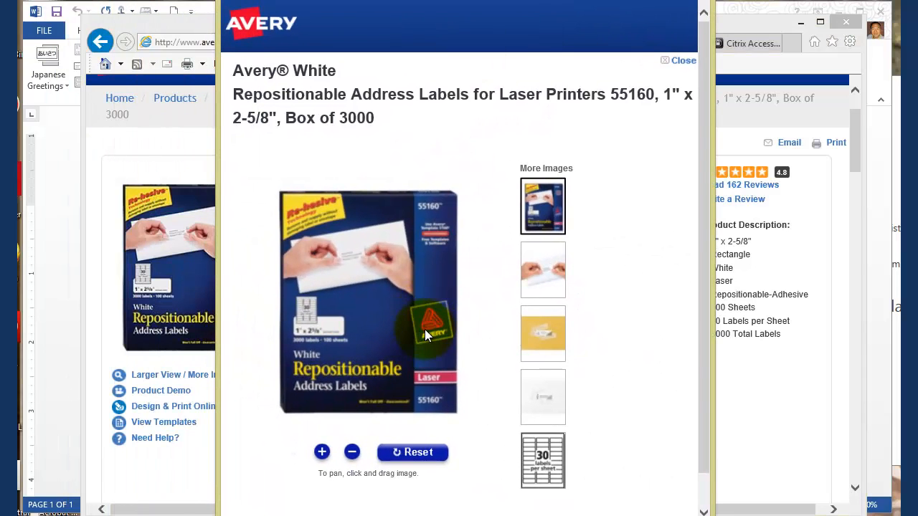
# Step: Zoom in on the enlarged Avery package image to check the brand logo and the product number
pyautogui.click(424, 329)
pyautogui.moveTo(393, 334); pyautogui.dragTo(382, 292)
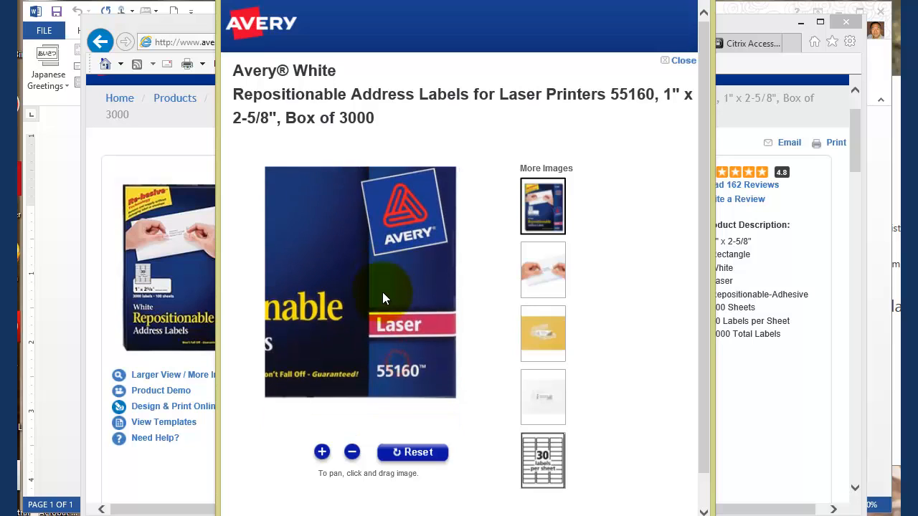
pyautogui.click(391, 371)
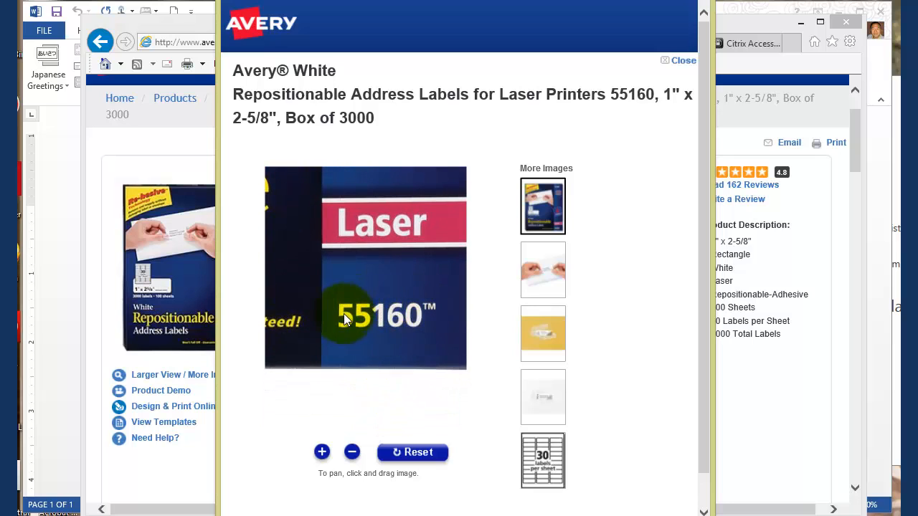
# Step: Switch back to Word, apply the 5160 Easy Peel Address Labels product, and start selecting recipients from an existing list
pyautogui.click(52, 391)
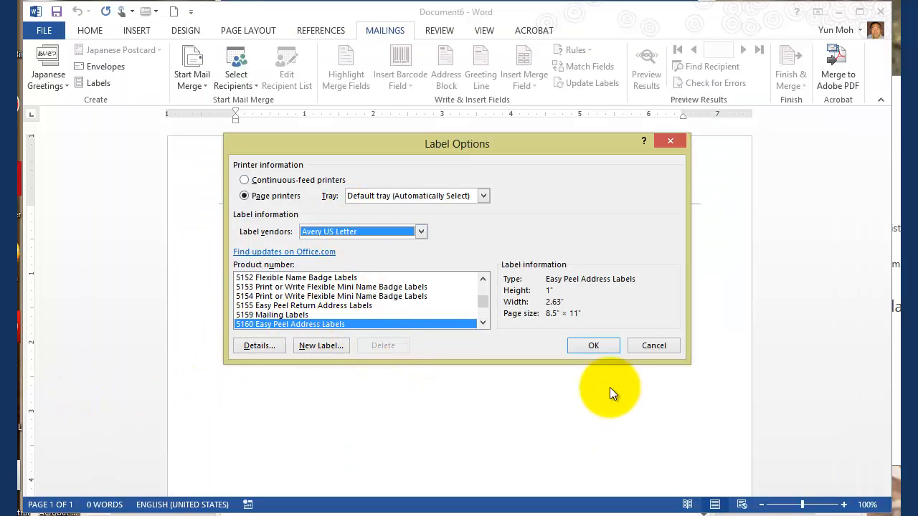
pyautogui.click(593, 347)
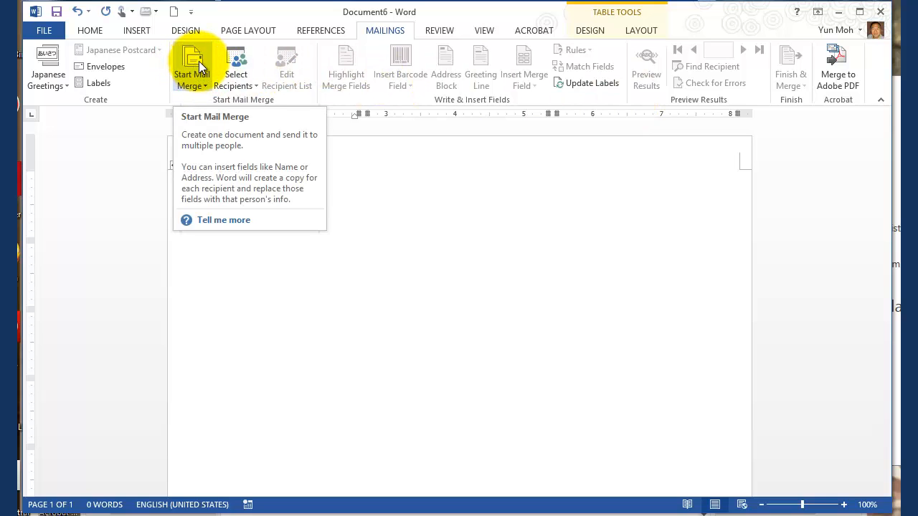
pyautogui.click(241, 84)
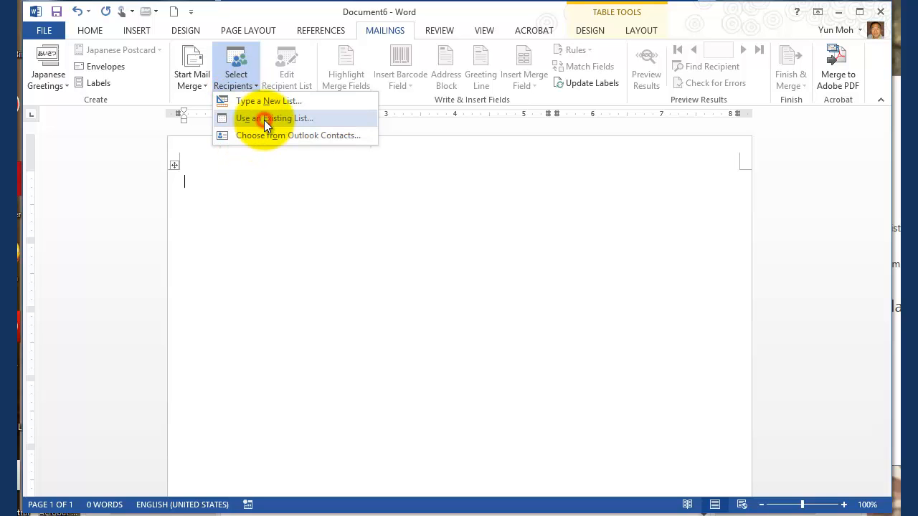
pyautogui.click(264, 118)
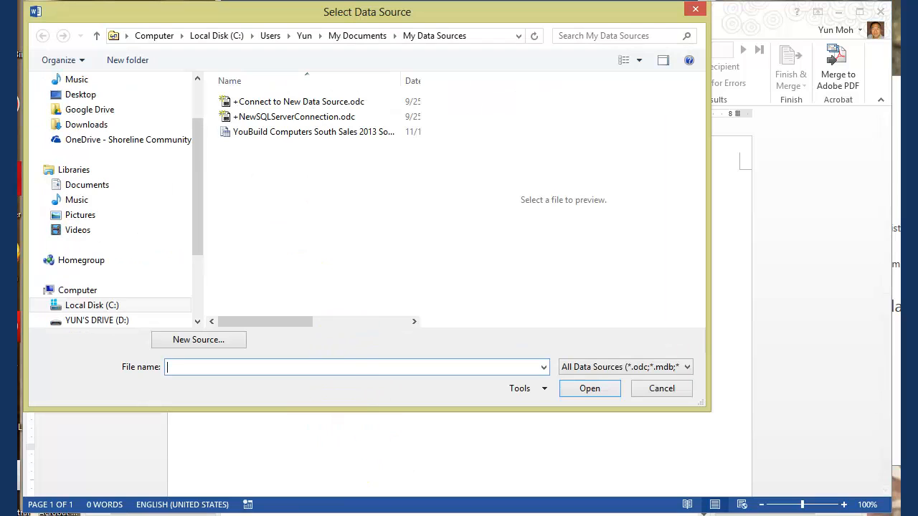
# Step: Switch to Excel, close the Contacts.xlsx workbook and minimize the empty Excel window
pyautogui.click(268, 515)
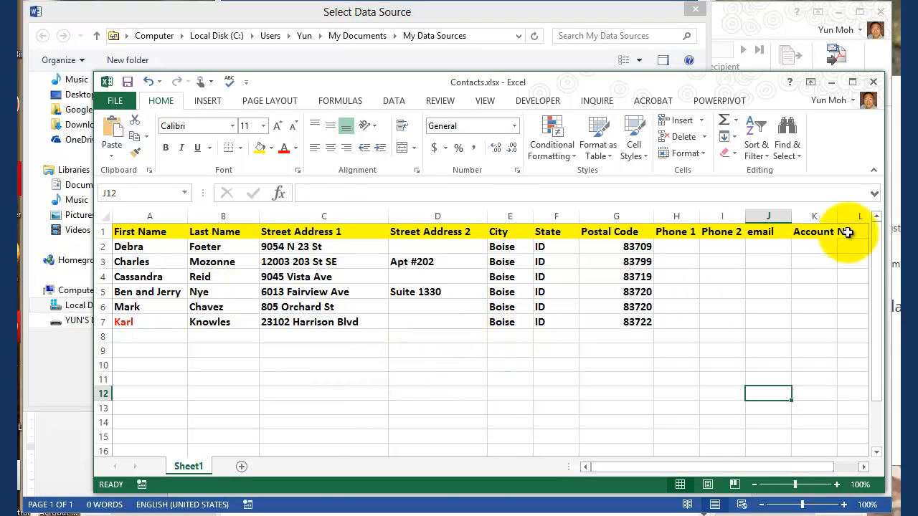
pyautogui.moveTo(334, 89); pyautogui.dragTo(296, 85)
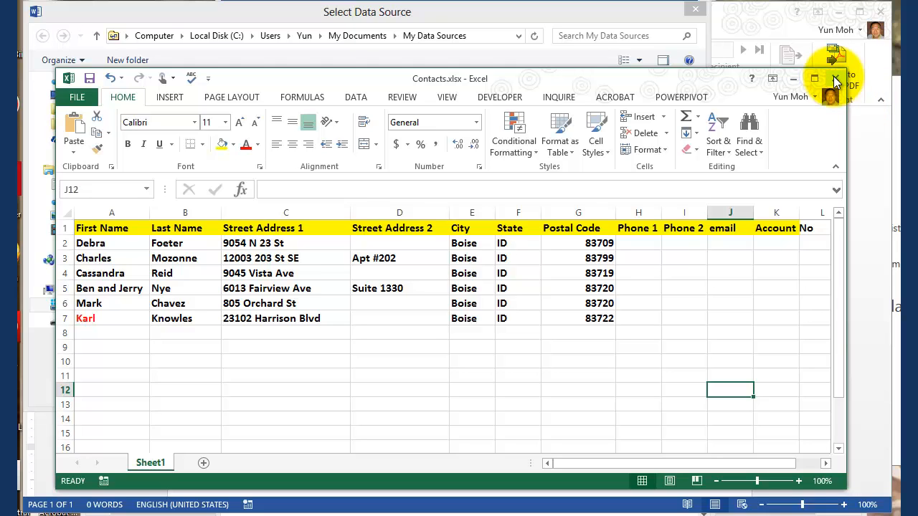
pyautogui.click(76, 97)
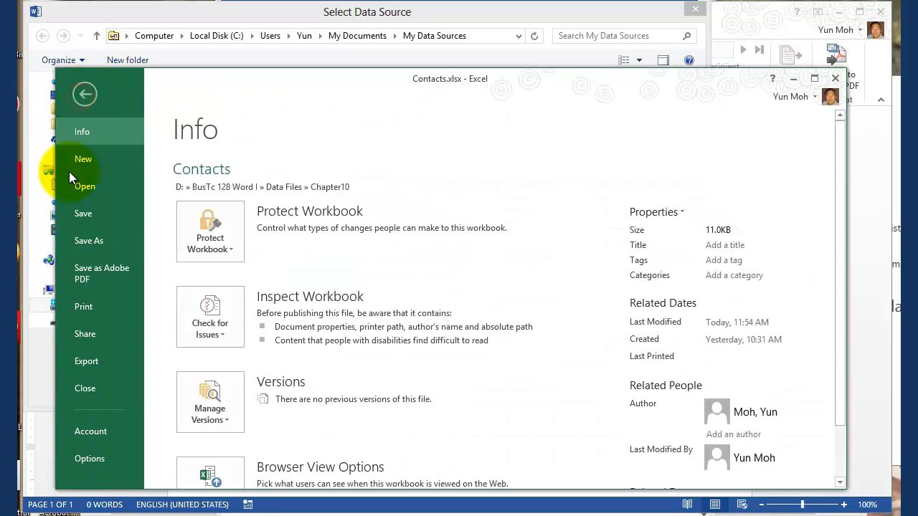
pyautogui.click(84, 388)
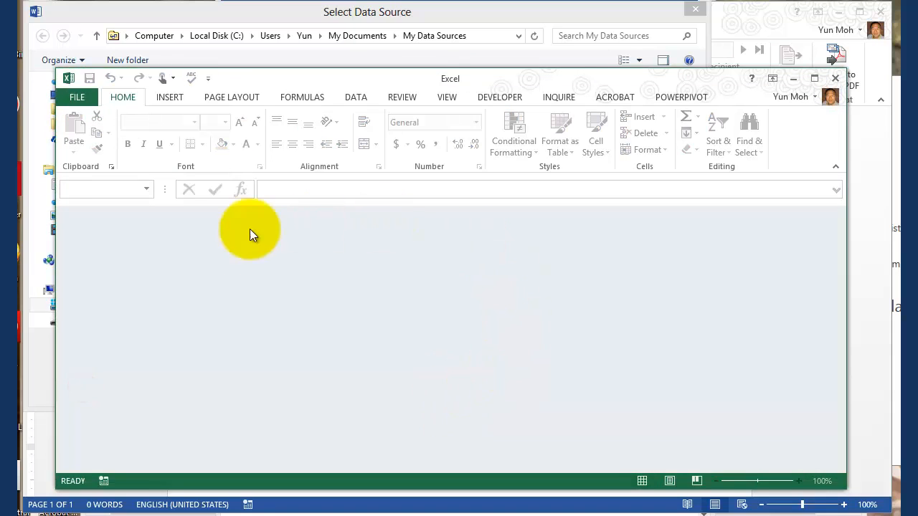
pyautogui.click(794, 79)
# Step: Browse for the data source on drive D: to the BusTc 128 Word I > Data Files > Chapter10 folder
pyautogui.moveTo(332, 12); pyautogui.dragTo(432, 68)
pyautogui.click(122, 65)
pyautogui.click(459, 63)
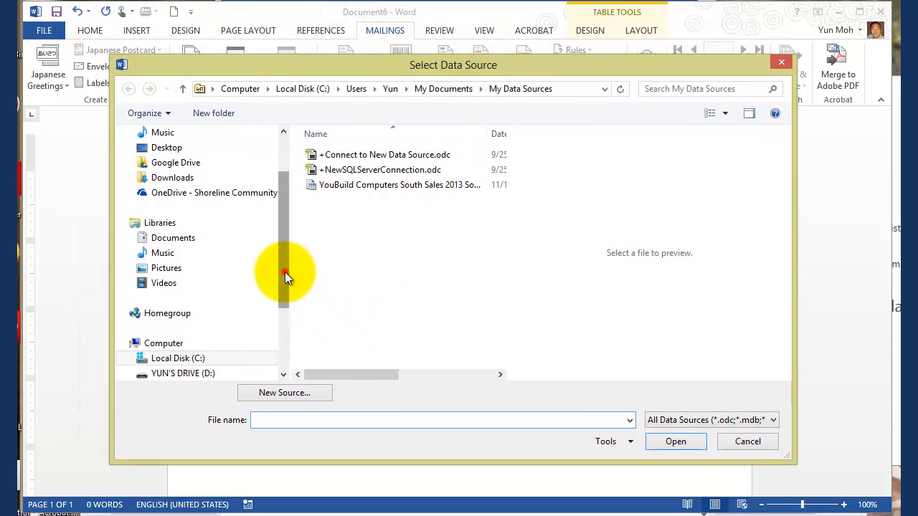
pyautogui.moveTo(284, 272); pyautogui.dragTo(290, 312)
pyautogui.click(203, 297)
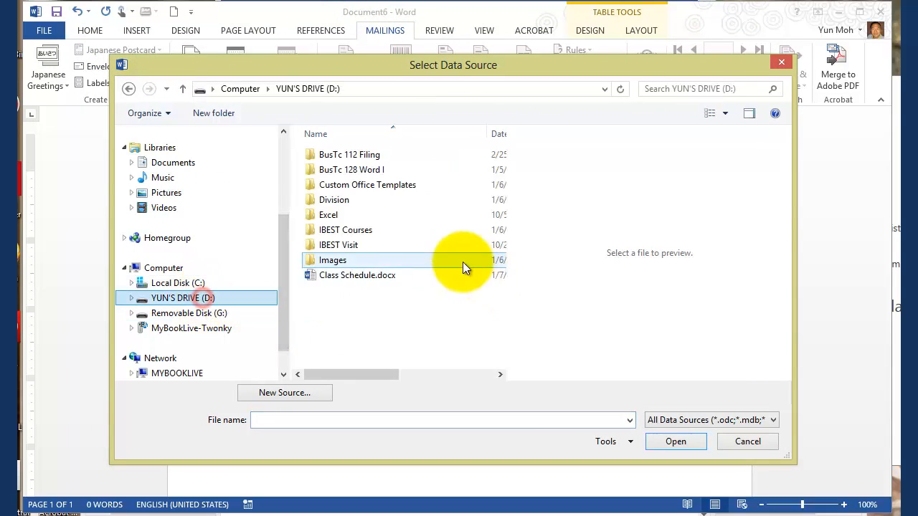
pyautogui.click(352, 171)
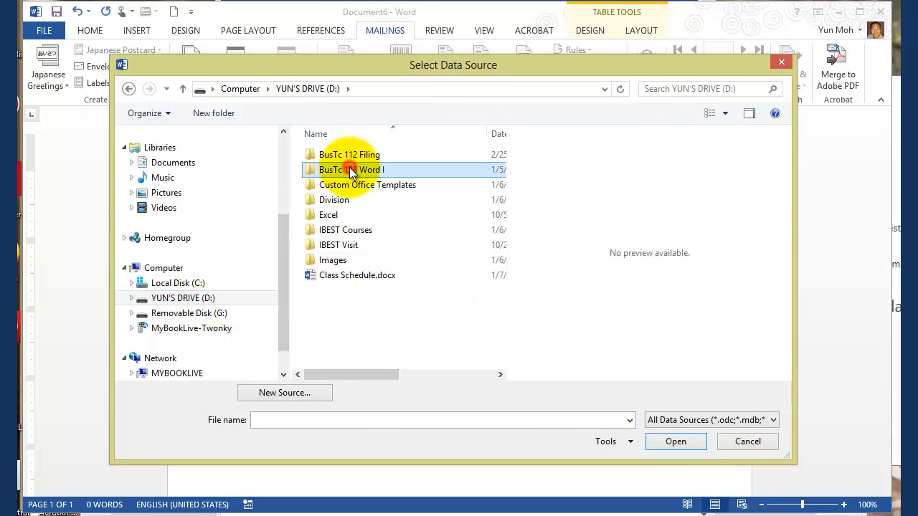
pyautogui.doubleClick(351, 170)
pyautogui.doubleClick(330, 154)
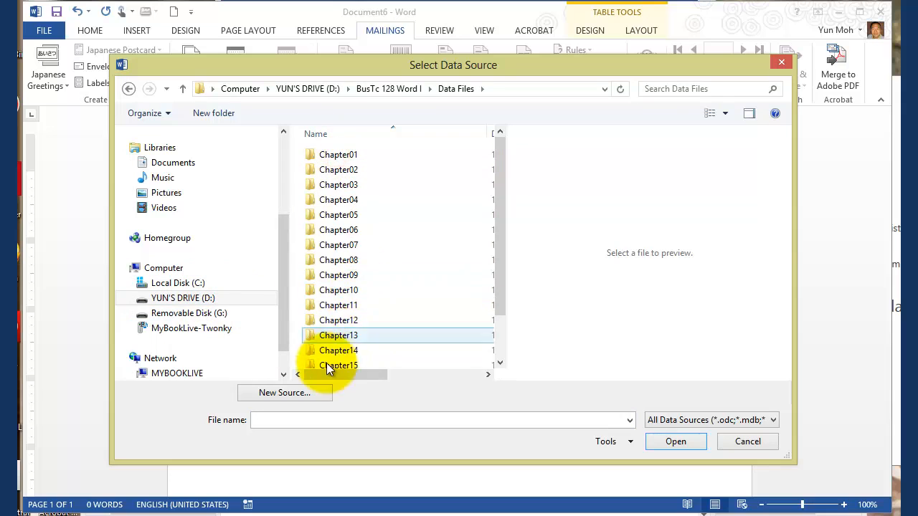
pyautogui.doubleClick(334, 291)
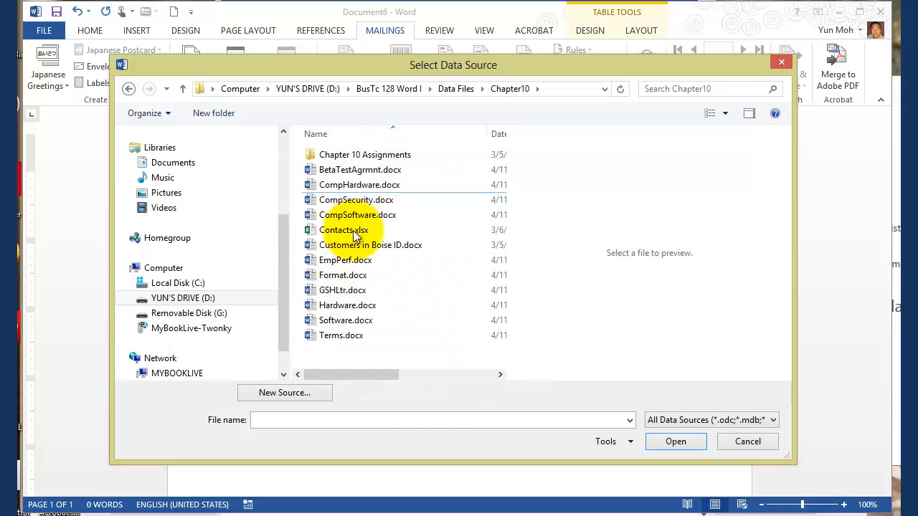
# Step: Use Contacts.xlsx as the recipient list, taking table Sheet1$ with its first row as column headers
pyautogui.click(343, 230)
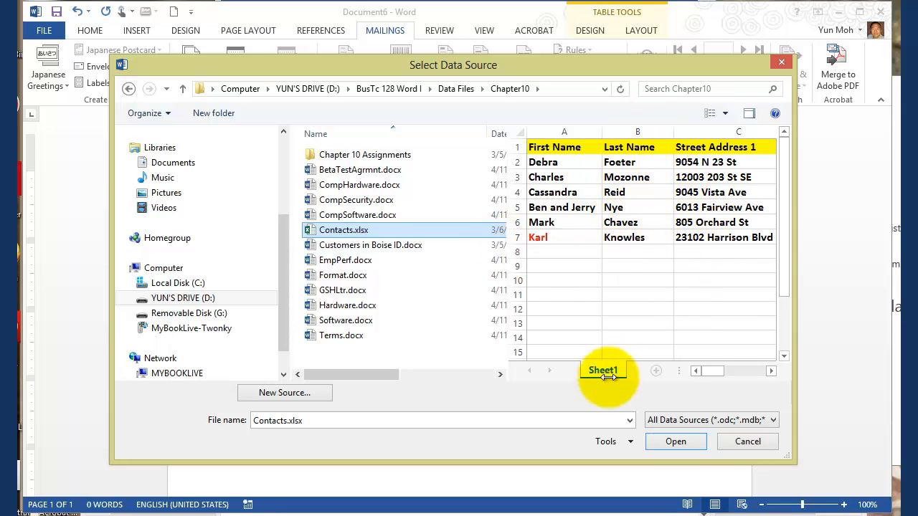
pyautogui.click(678, 442)
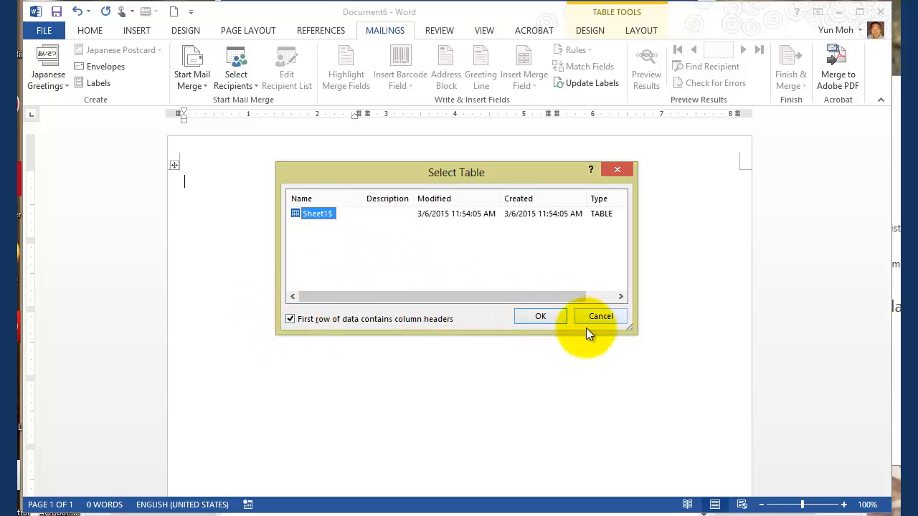
pyautogui.click(538, 316)
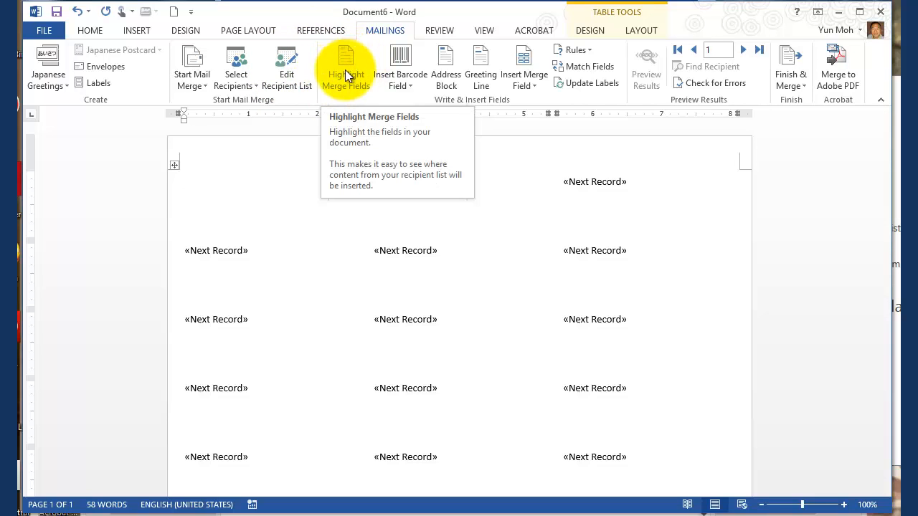
# Step: Open the label merge's recipient list for editing
pyautogui.click(287, 81)
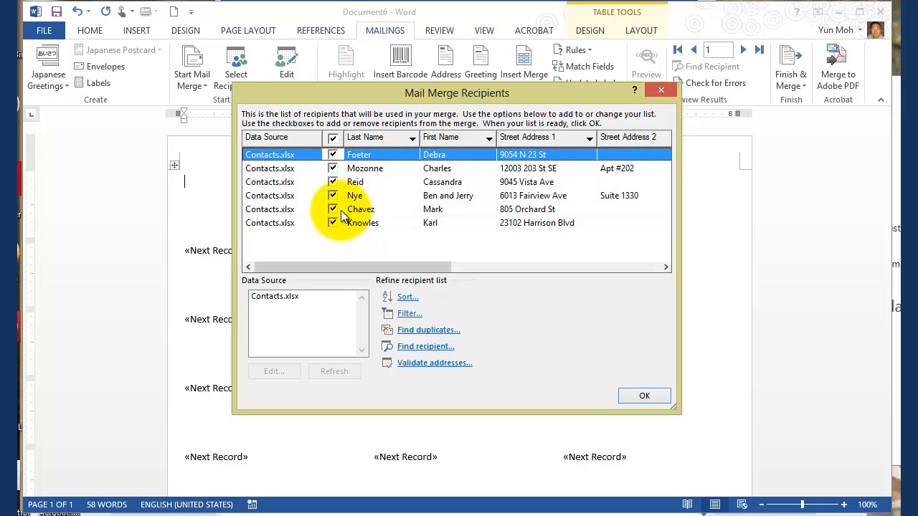
# Step: Exclude the first and third recipients from the merge and include both again
pyautogui.click(332, 155)
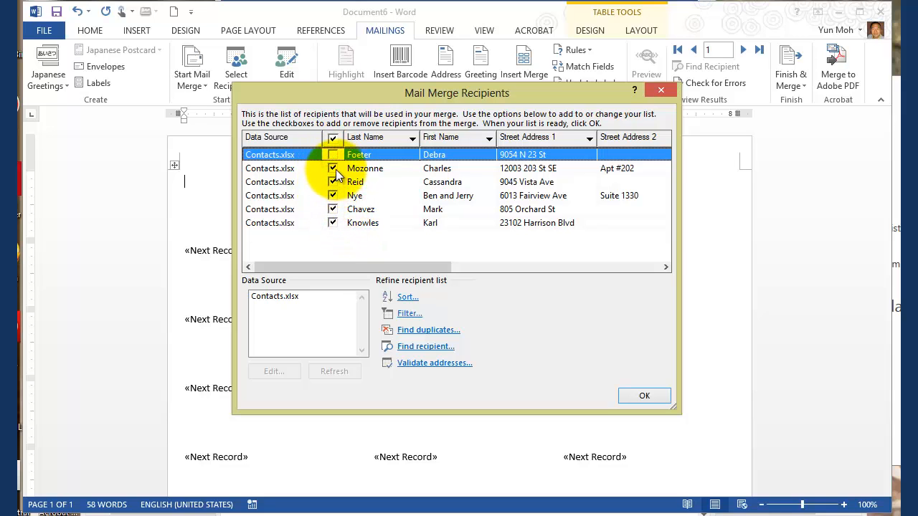
pyautogui.click(332, 182)
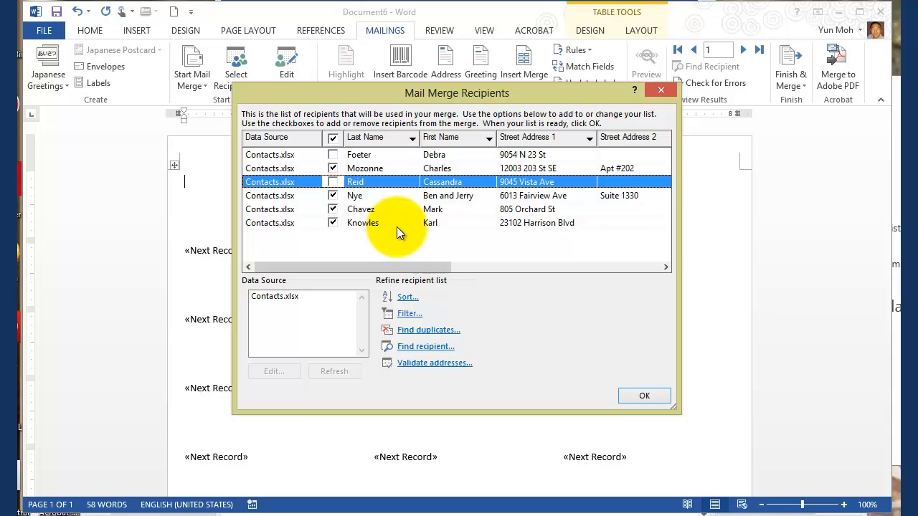
pyautogui.click(331, 155)
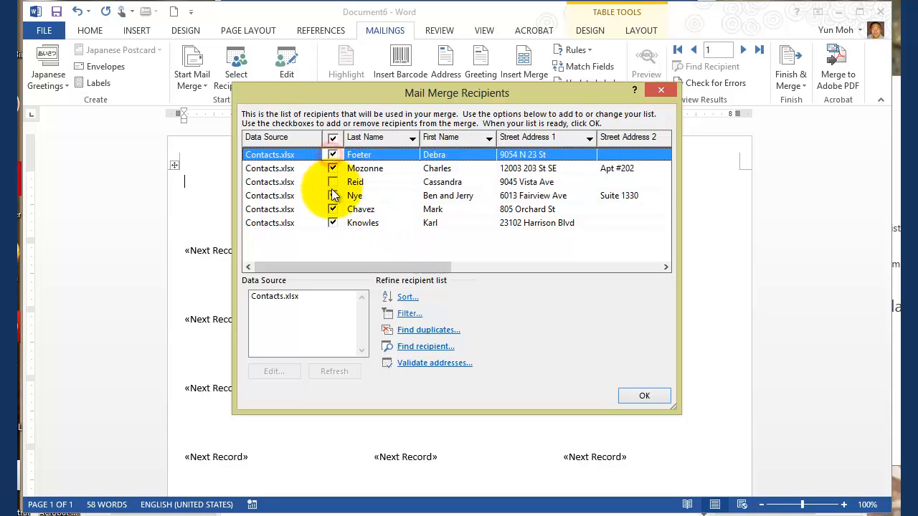
pyautogui.click(332, 182)
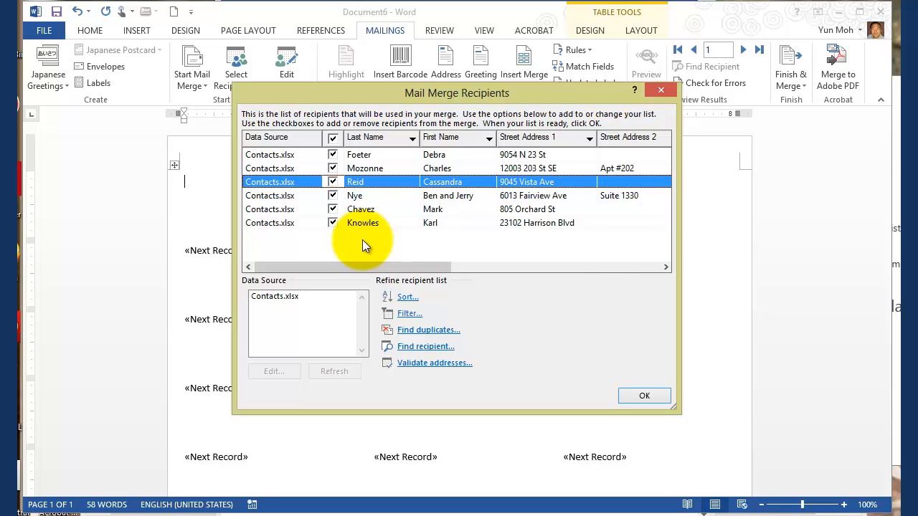
# Step: Sort the merge recipients by Postal Code in ascending order
pyautogui.click(405, 300)
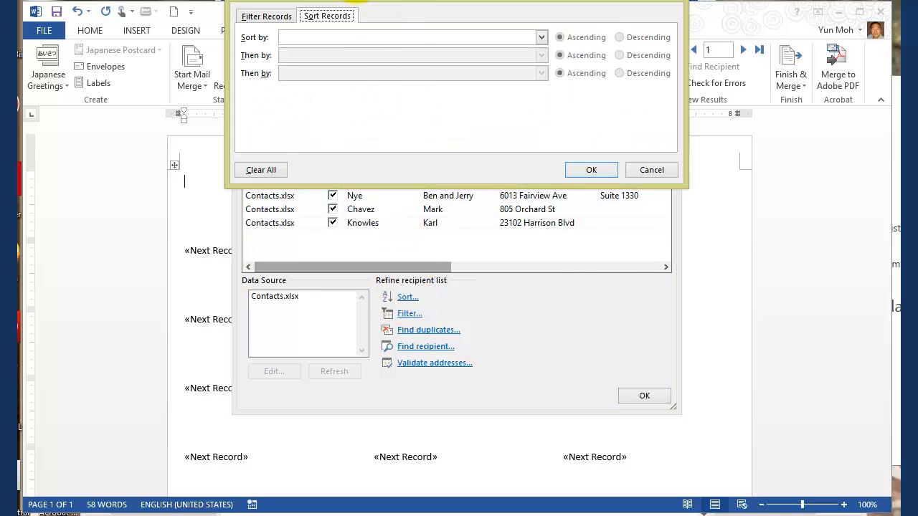
pyautogui.moveTo(358, 2); pyautogui.dragTo(266, 137)
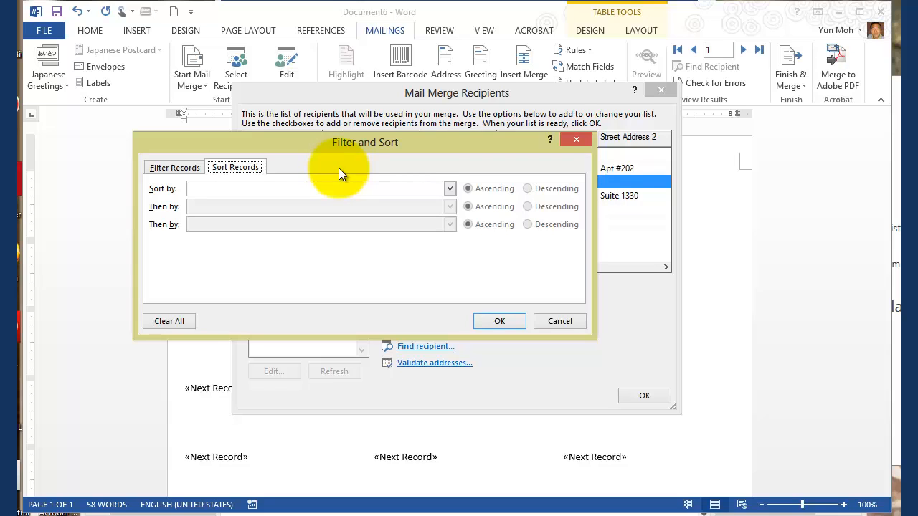
pyautogui.click(448, 190)
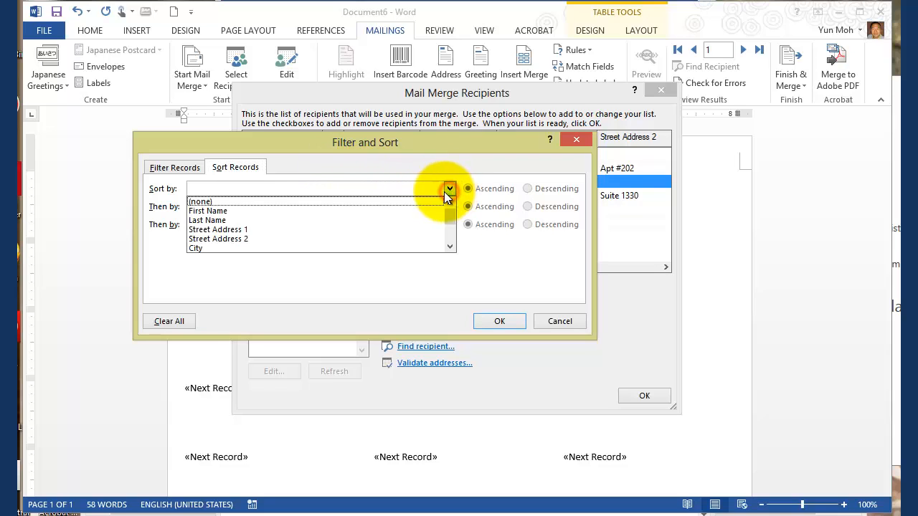
pyautogui.moveTo(448, 219); pyautogui.dragTo(443, 238)
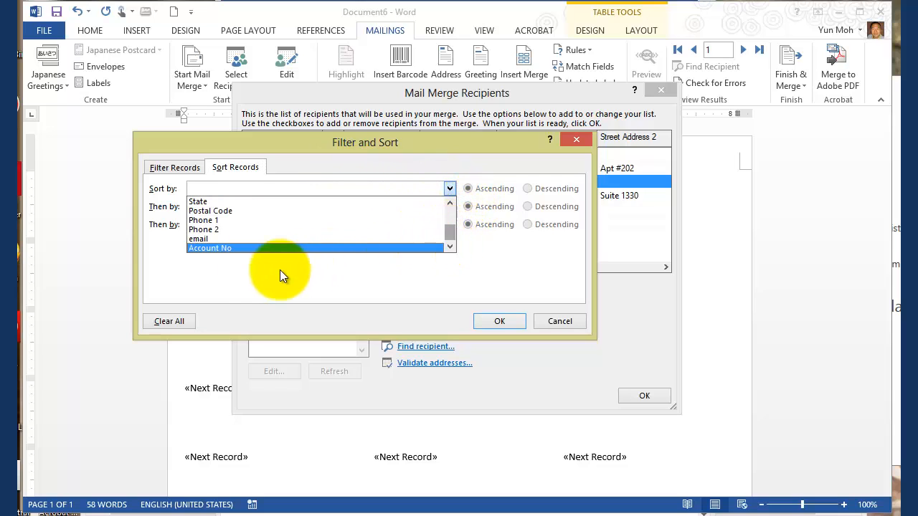
pyautogui.click(207, 207)
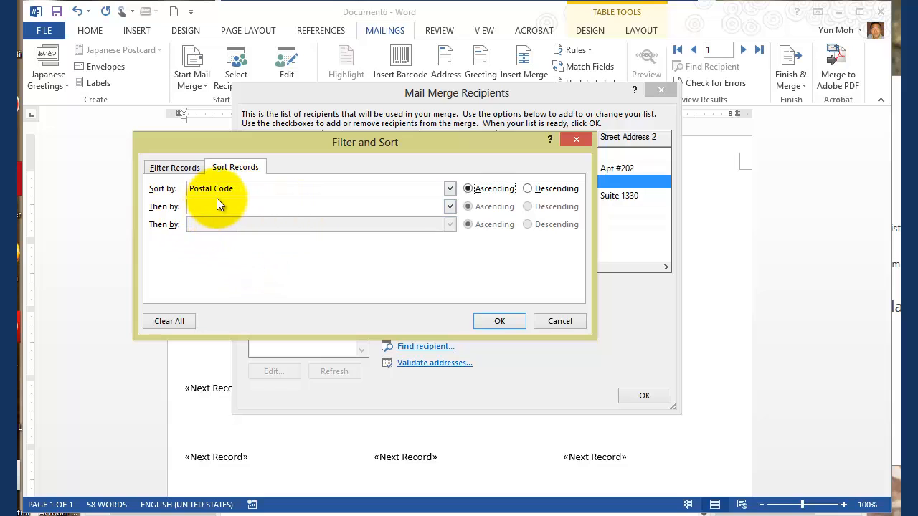
pyautogui.click(500, 321)
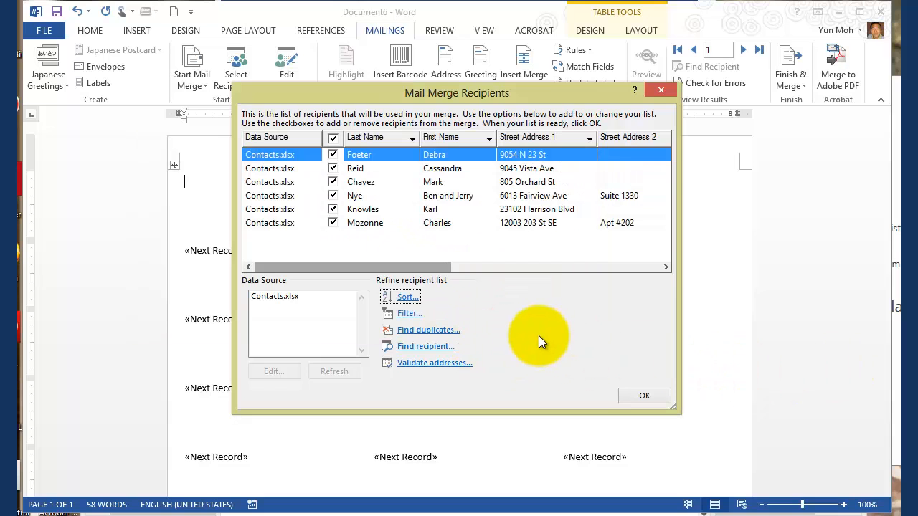
# Step: Add a recipient filter condition where State is equal to ID
pyautogui.click(407, 315)
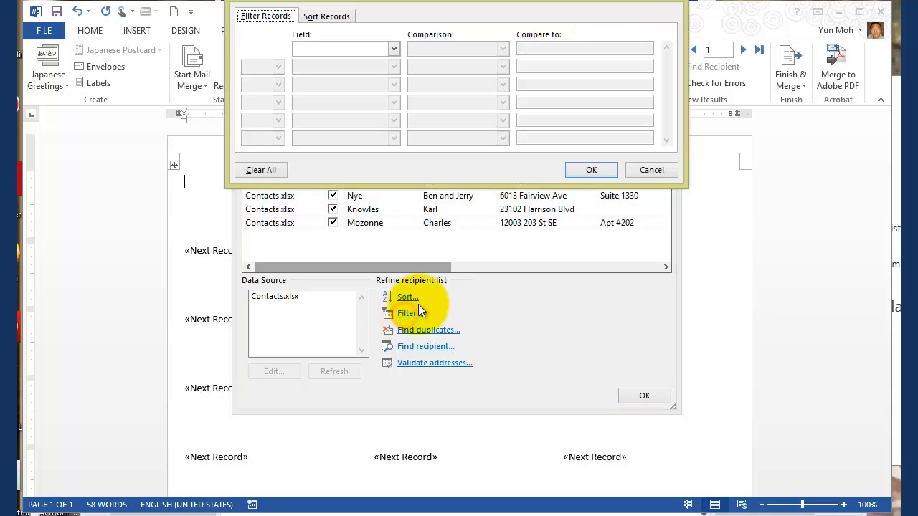
pyautogui.moveTo(441, 1); pyautogui.dragTo(379, 122)
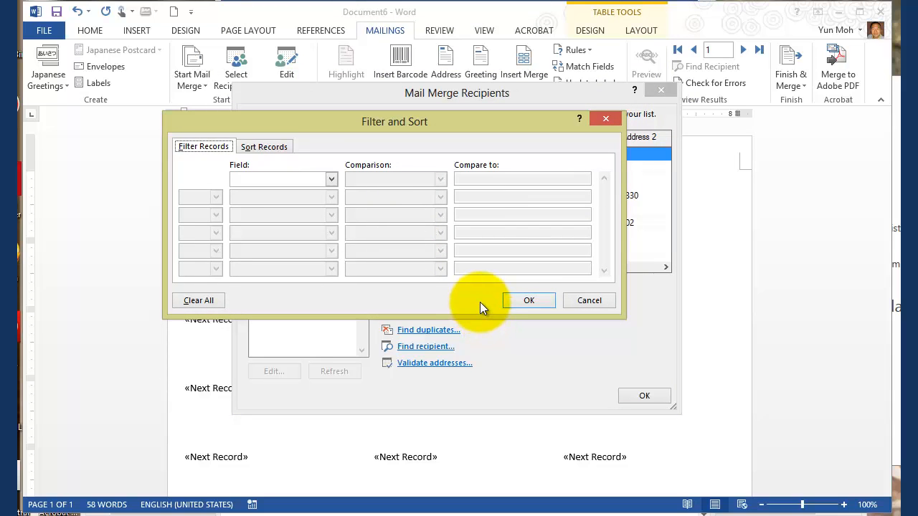
pyautogui.click(333, 183)
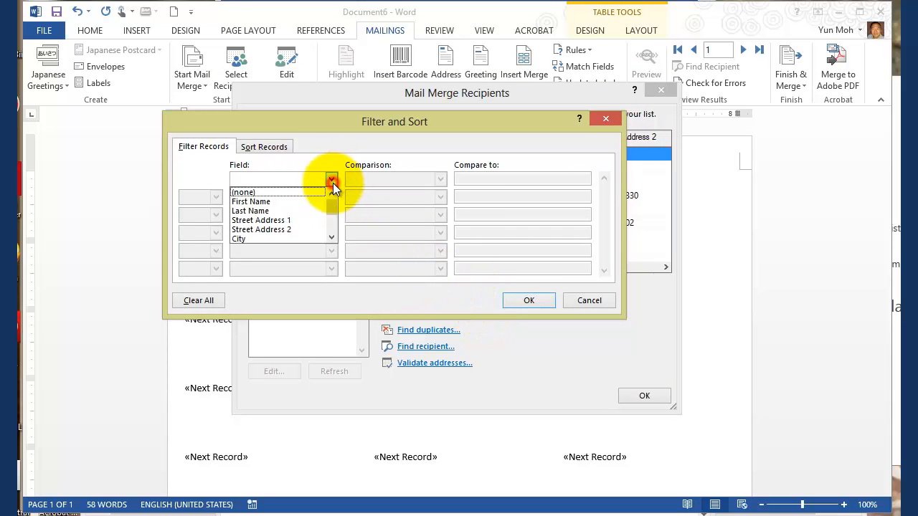
pyautogui.click(330, 222)
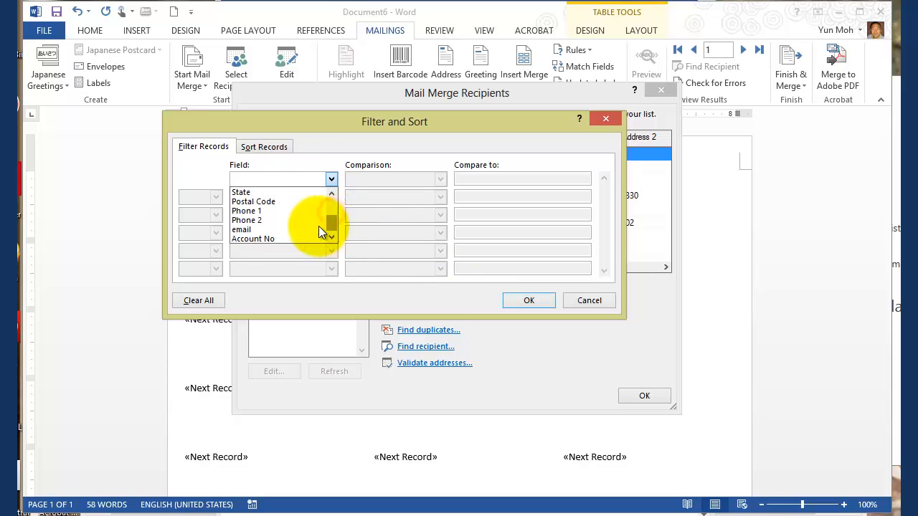
pyautogui.click(242, 193)
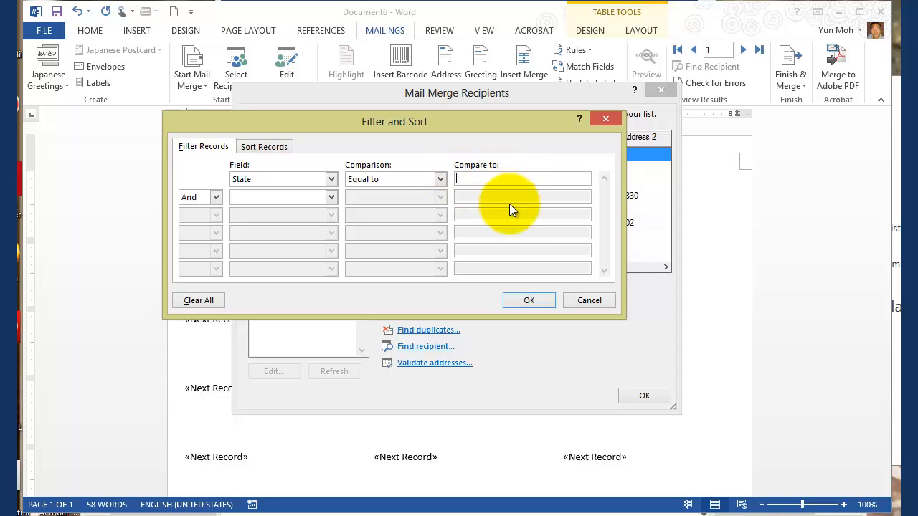
pyautogui.write('ID')
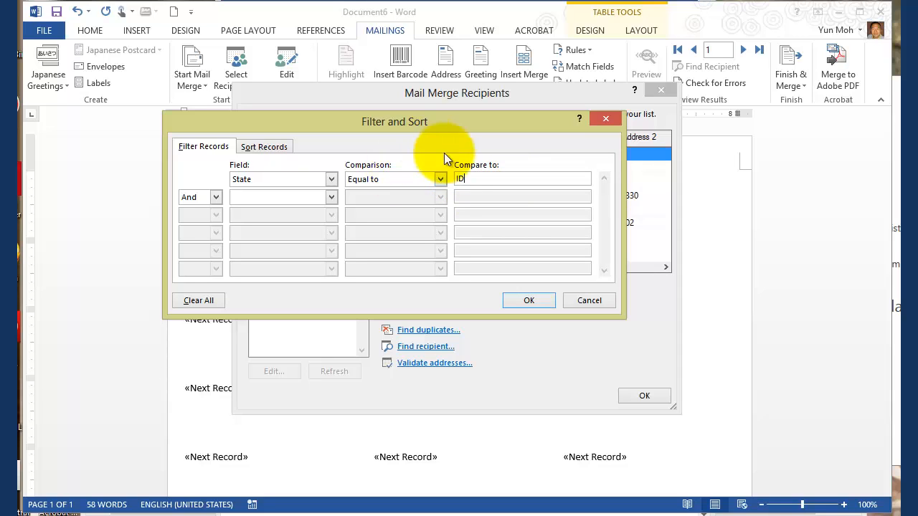
# Step: Try IDaho, WA and OR as the State filter's comparison value and set it back to ID
pyautogui.moveTo(475, 182); pyautogui.dragTo(456, 181)
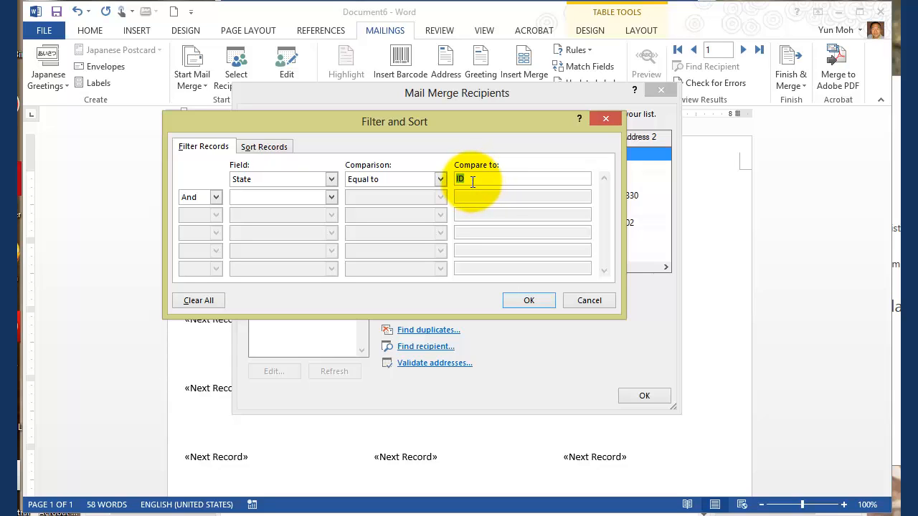
pyautogui.click(471, 180)
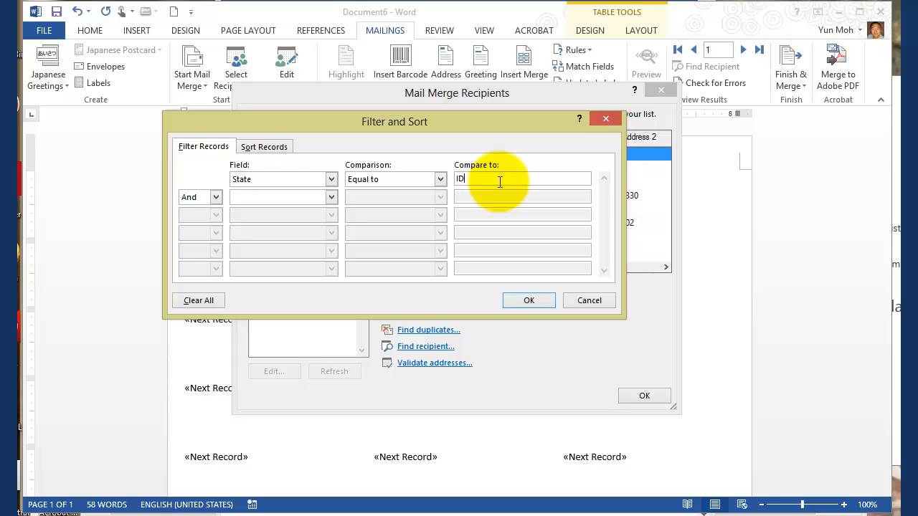
pyautogui.write('aho')
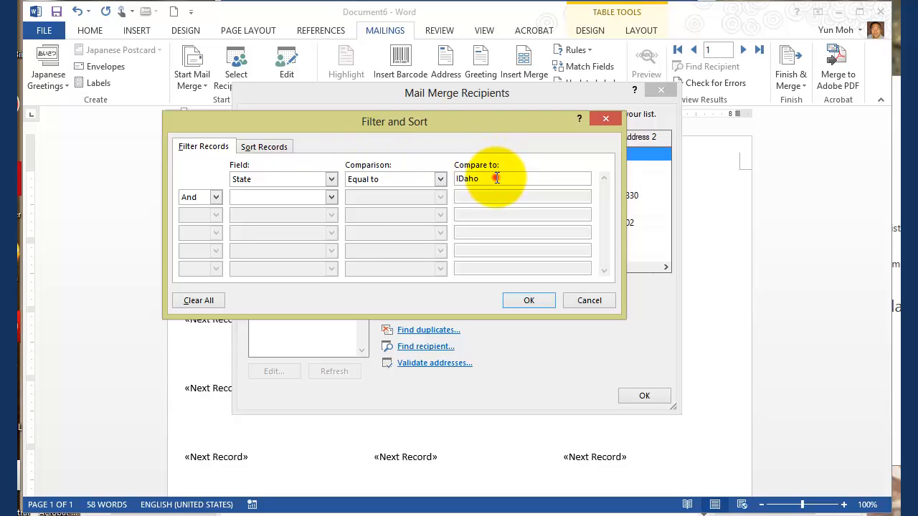
pyautogui.doubleClick(496, 178)
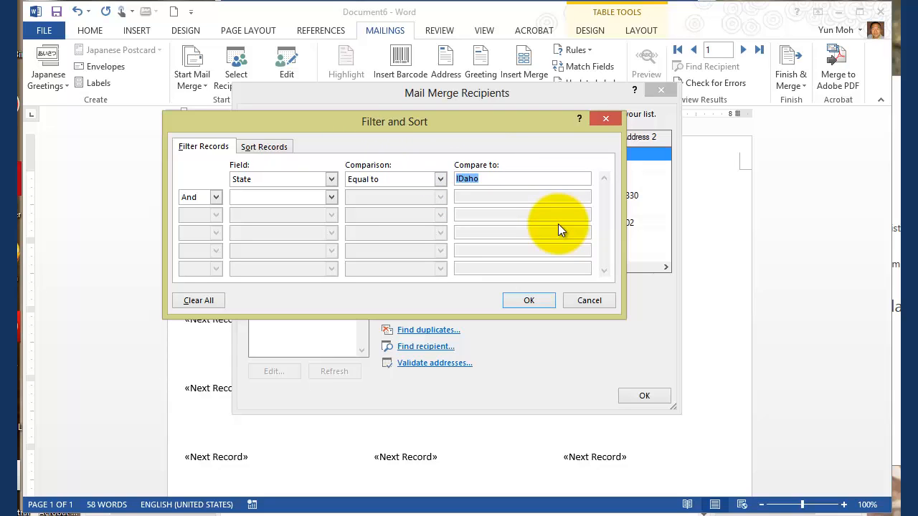
pyautogui.write('ID')
pyautogui.doubleClick(469, 179)
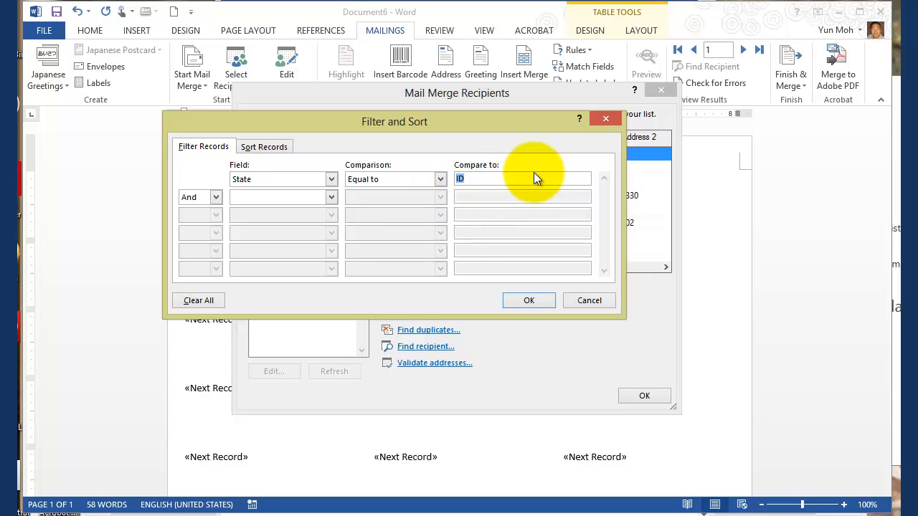
pyautogui.write('WA')
pyautogui.press('BackSpace')
pyautogui.press('BackSpace')
pyautogui.write('OR')
pyautogui.press('BackSpace')
pyautogui.press('BackSpace')
pyautogui.write('ID')
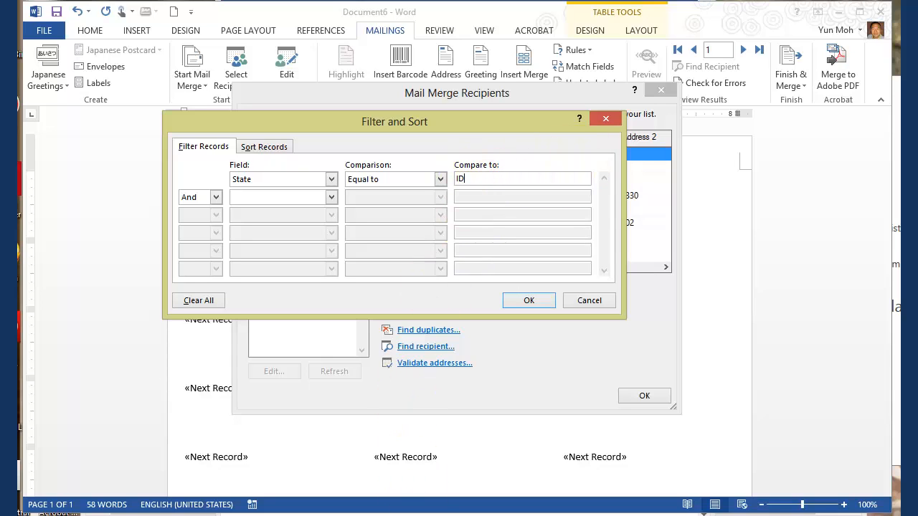
# Step: Switch to Excel, open Contacts.xlsx as read-only, check the State column entries, and return to Word
pyautogui.hotkey('alt', 'Tab')
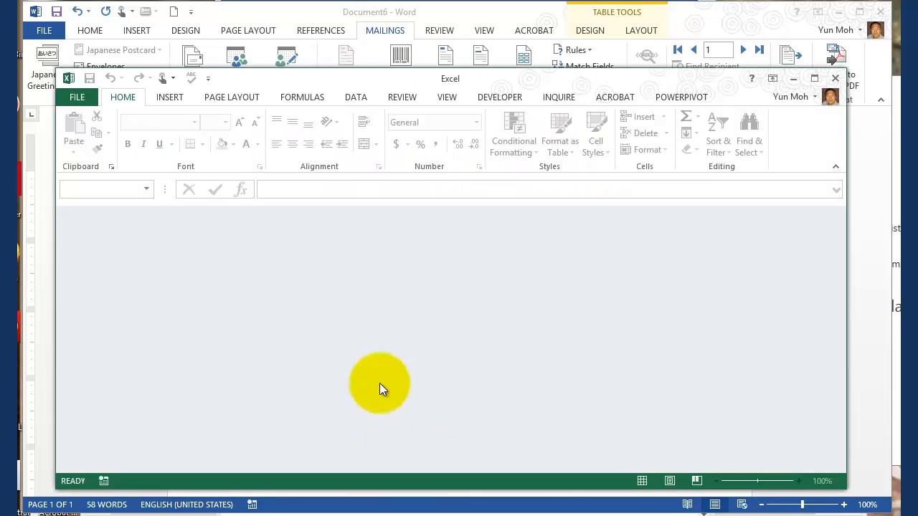
pyautogui.click(76, 98)
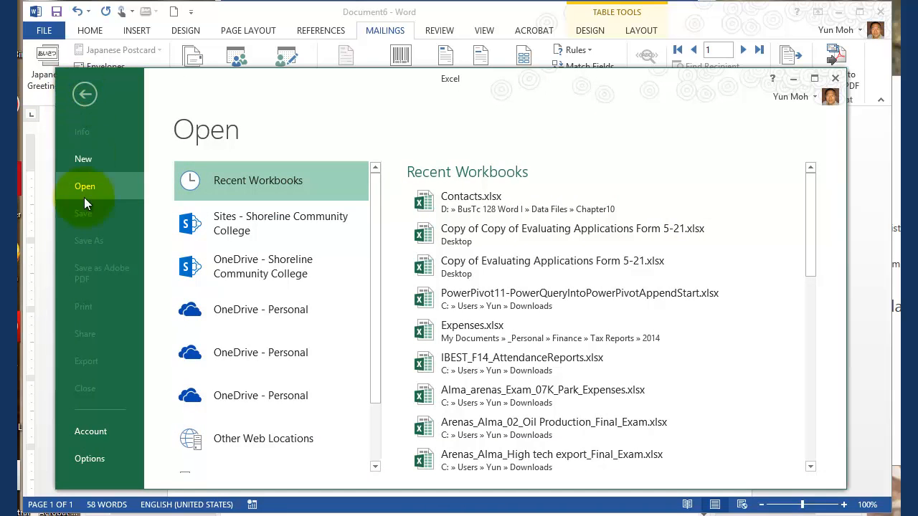
pyautogui.click(467, 204)
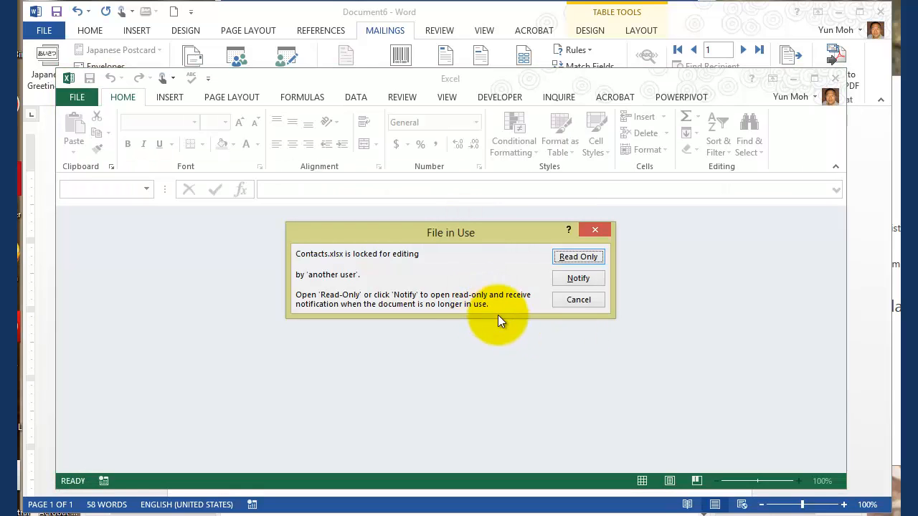
pyautogui.click(572, 259)
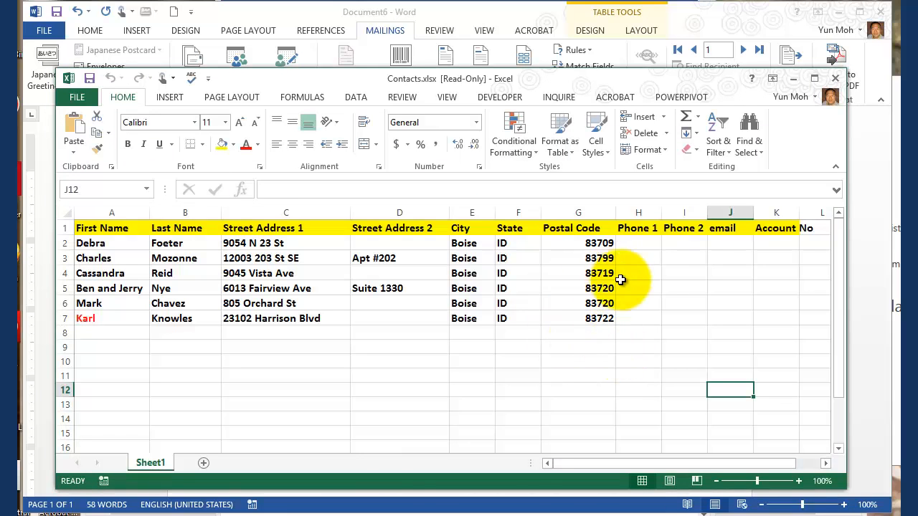
pyautogui.moveTo(514, 242); pyautogui.dragTo(519, 333)
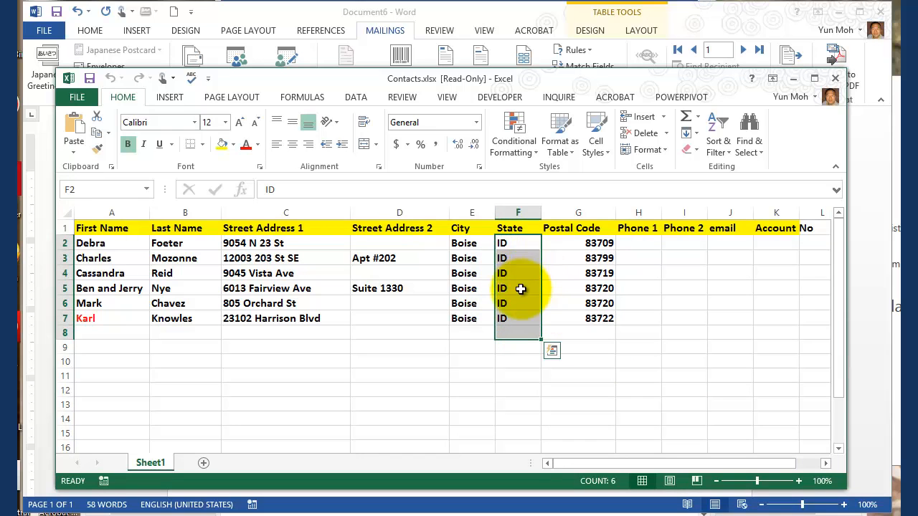
pyautogui.click(518, 244)
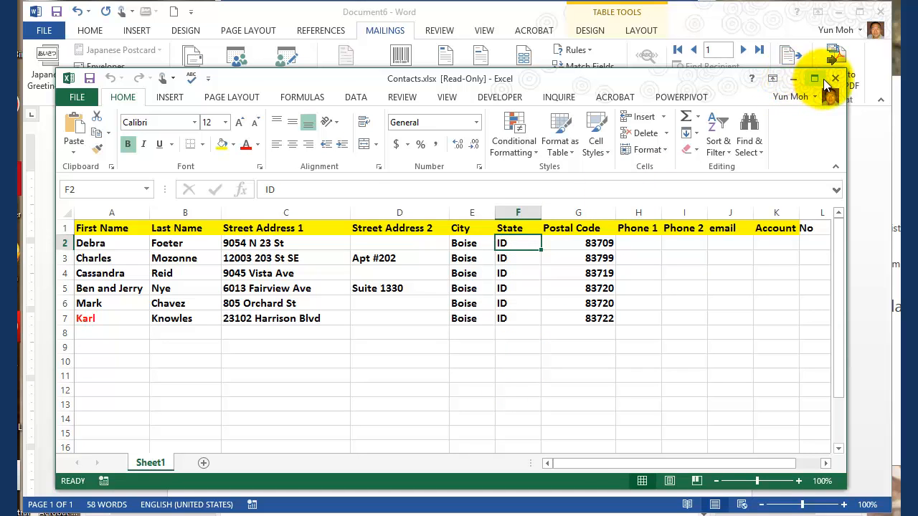
pyautogui.click(793, 79)
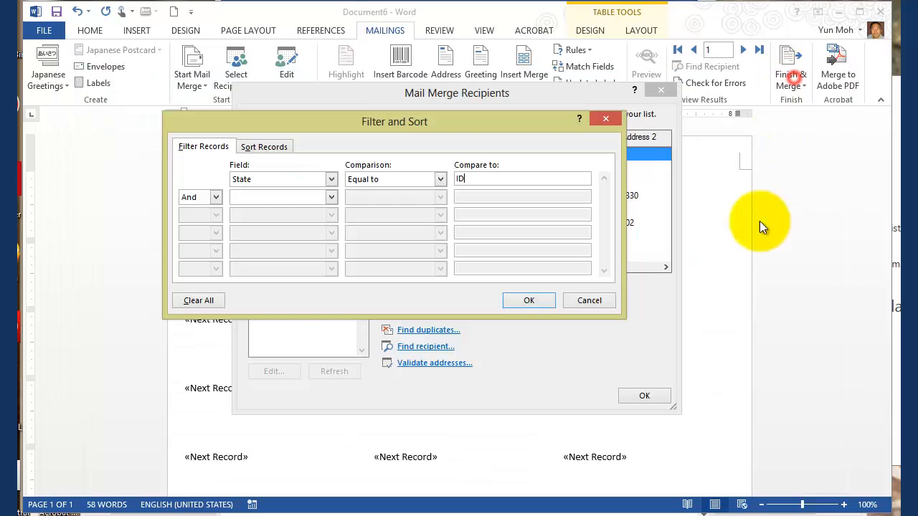
# Step: Apply the State filter and confirm the merge recipient list
pyautogui.doubleClick(470, 179)
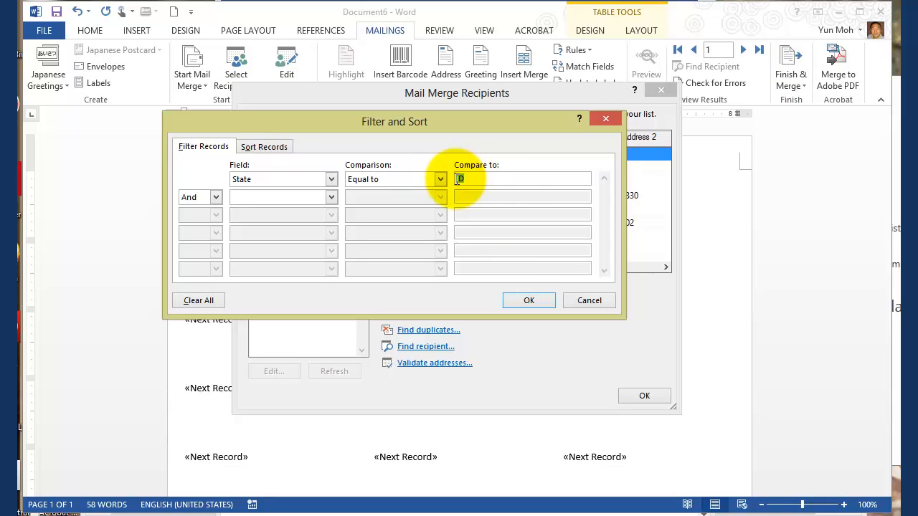
pyautogui.click(529, 300)
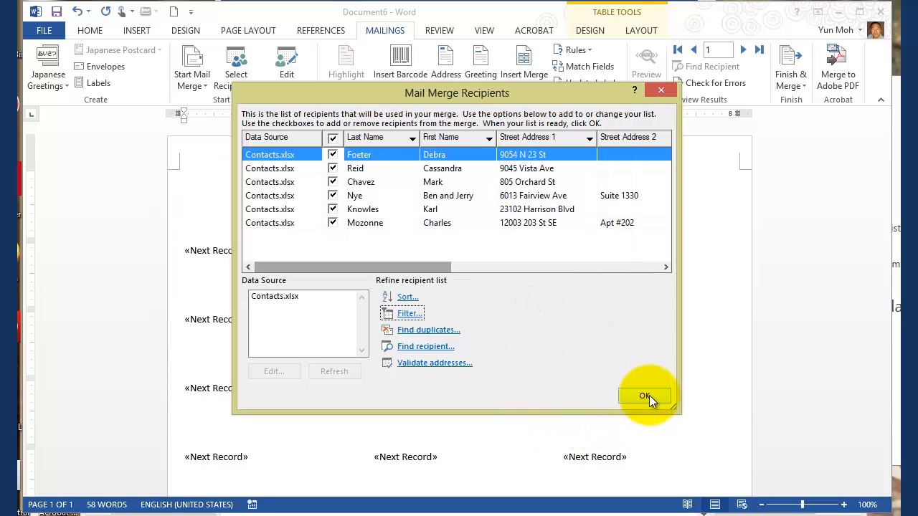
pyautogui.click(644, 396)
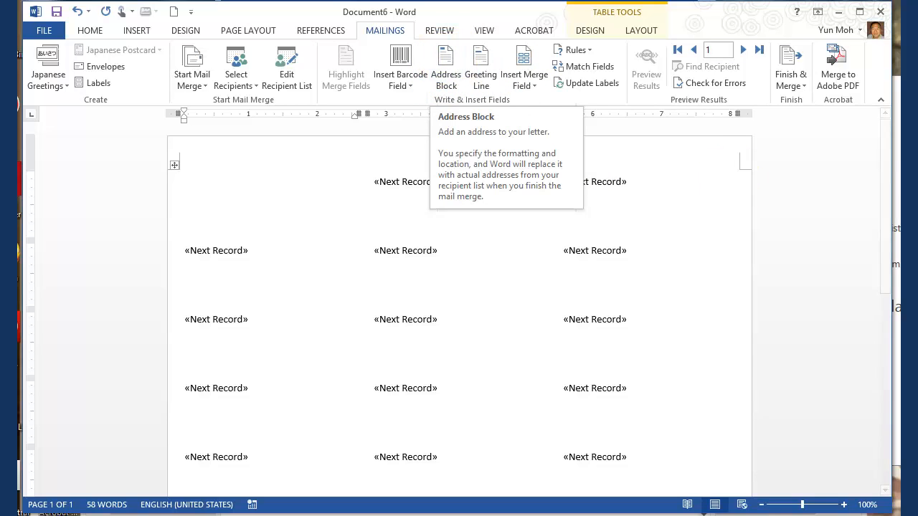
# Step: Read the Word Help article on mail merge for labels, up to adding names and addresses, and return to the label document
pyautogui.press('F1')
pyautogui.scroll(-9, 751, 308)
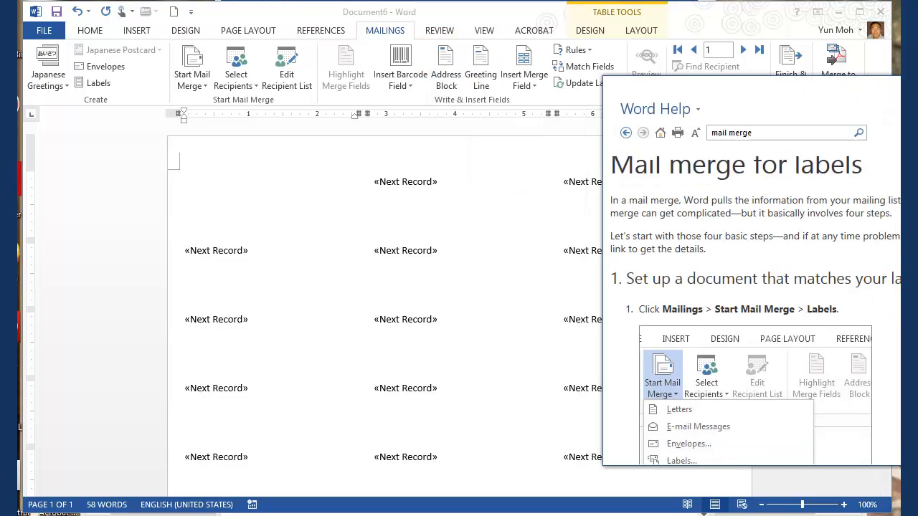
pyautogui.scroll(-12, 811, 297)
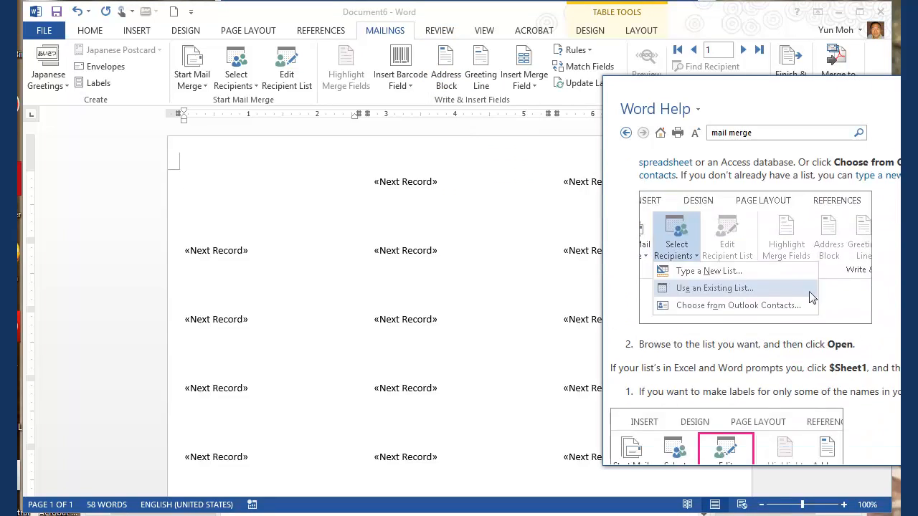
pyautogui.scroll(-4, 751, 308)
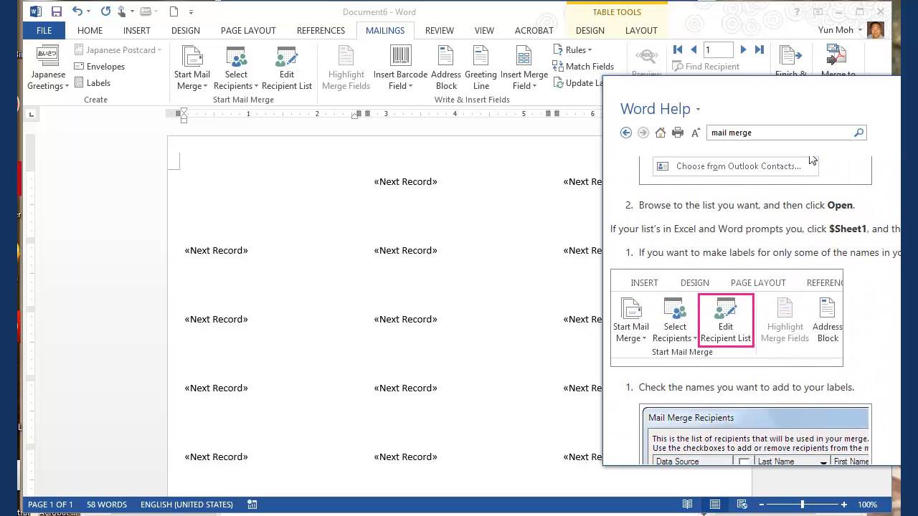
pyautogui.scroll(-13, 811, 159)
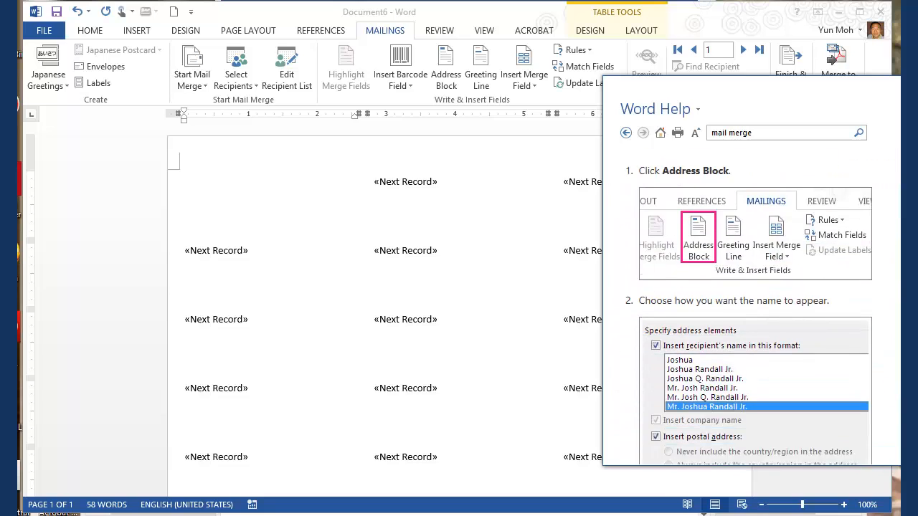
pyautogui.scroll(-2, 687, 256)
pyautogui.scroll(3, 687, 255)
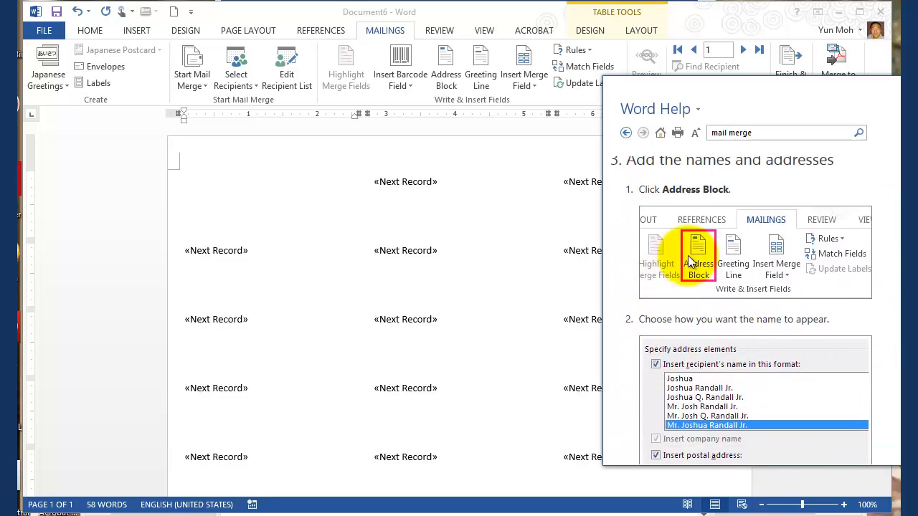
pyautogui.scroll(1, 687, 255)
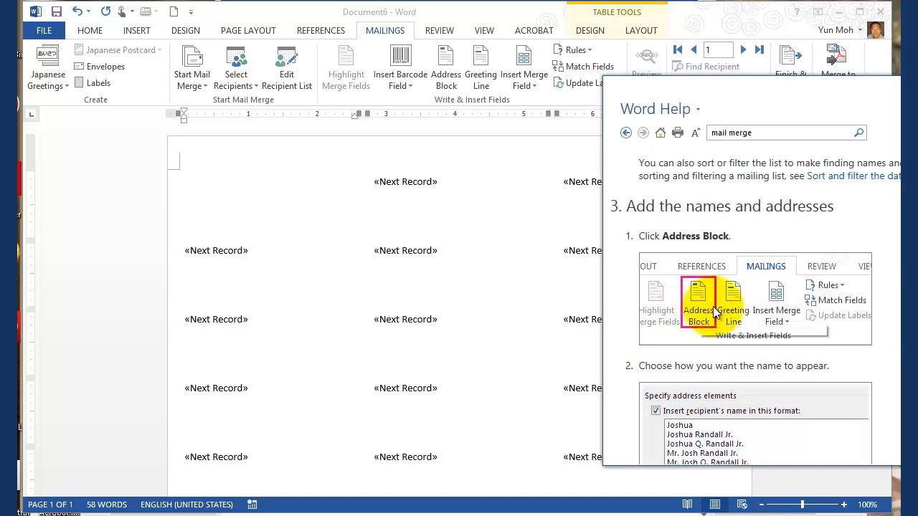
pyautogui.click(127, 203)
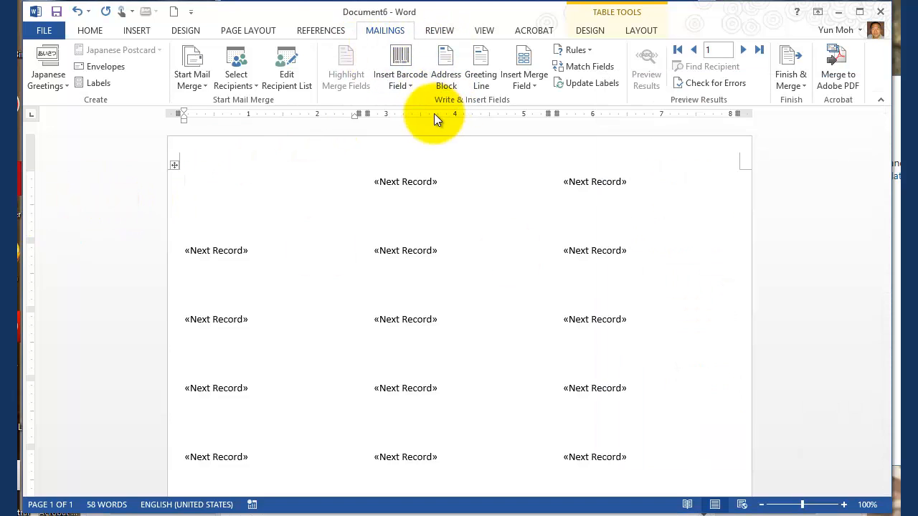
# Step: Start inserting an address block in the first label and try the recipient name format with Mr., short first name, last name and Jr
pyautogui.click(445, 71)
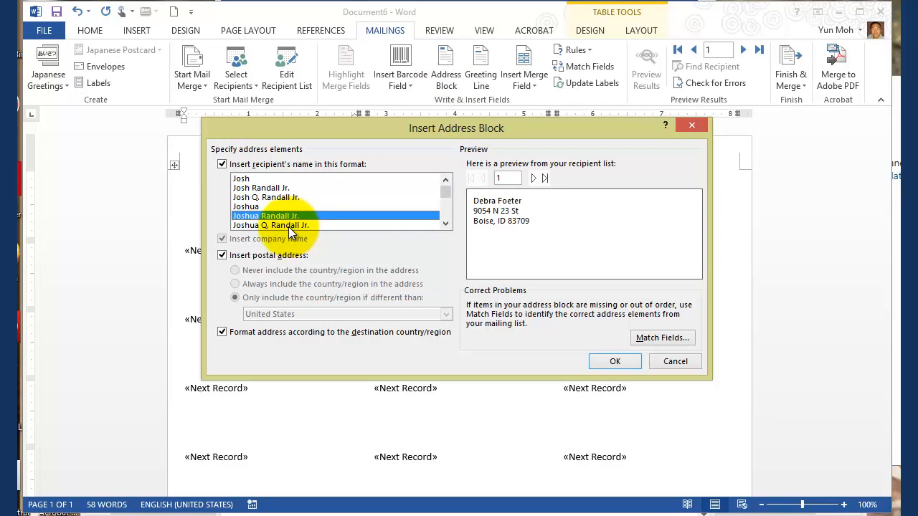
pyautogui.click(445, 224)
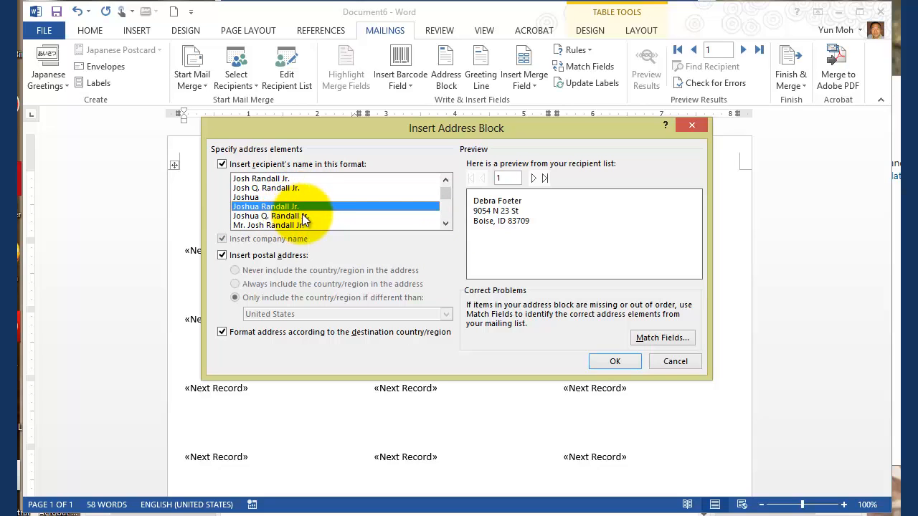
pyautogui.click(445, 225)
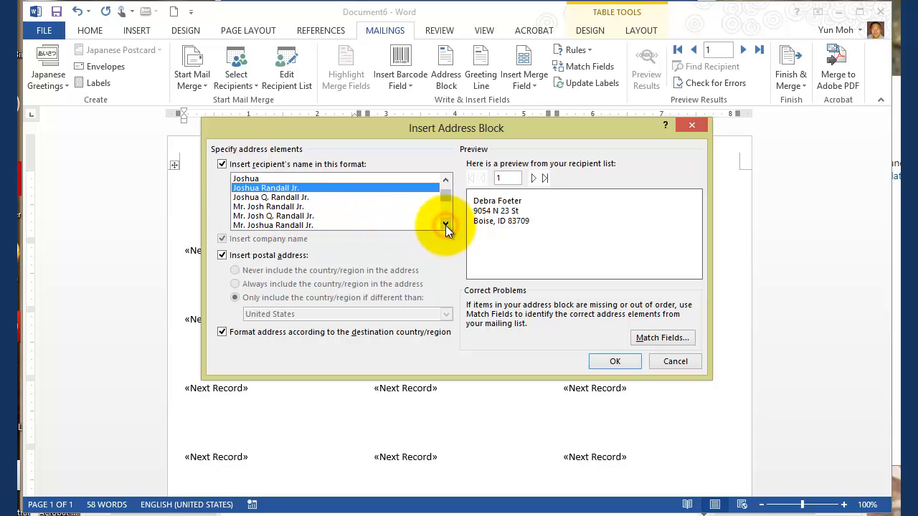
pyautogui.click(242, 206)
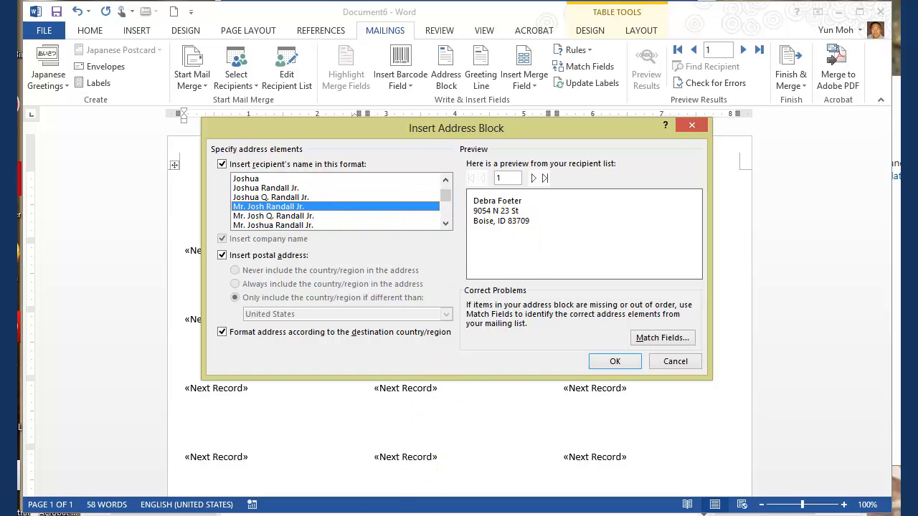
# Step: Check the name columns of Contacts.xlsx in Excel, return to Word, and try the short first name format with a middle initial
pyautogui.click(393, 513)
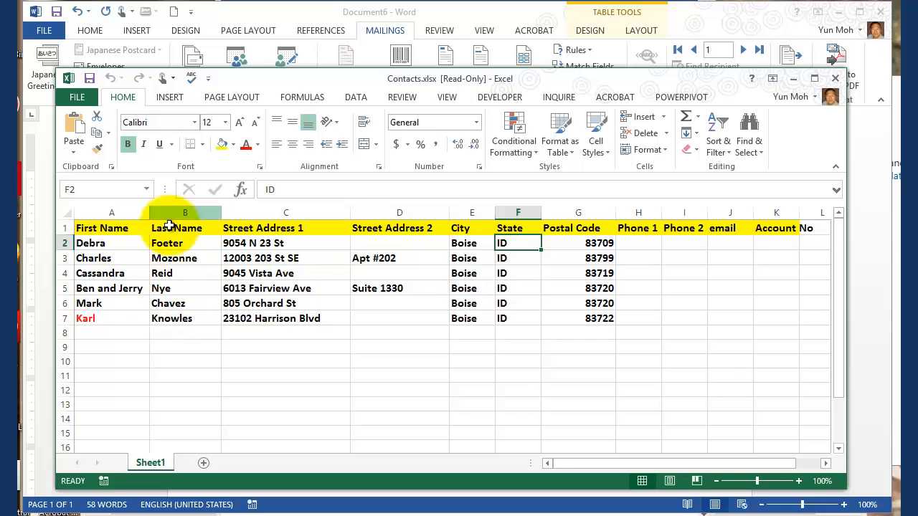
pyautogui.click(794, 79)
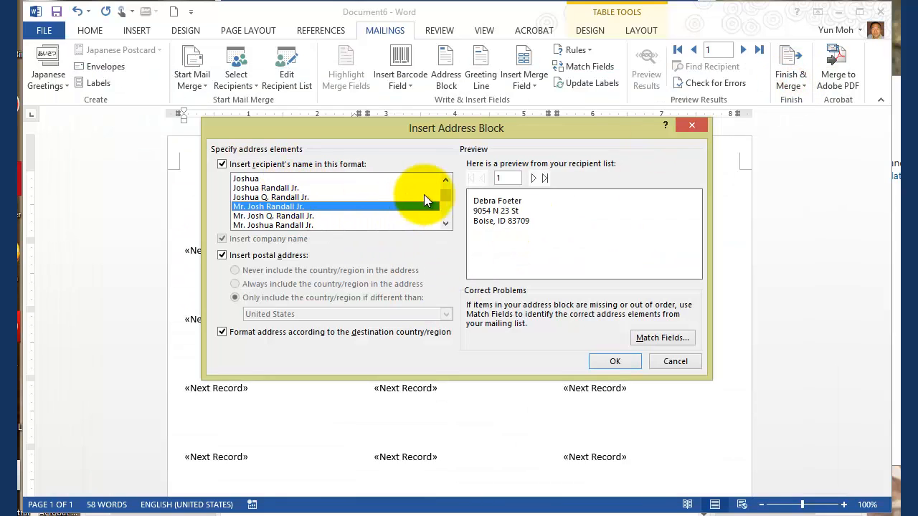
pyautogui.click(445, 180)
pyautogui.click(445, 180)
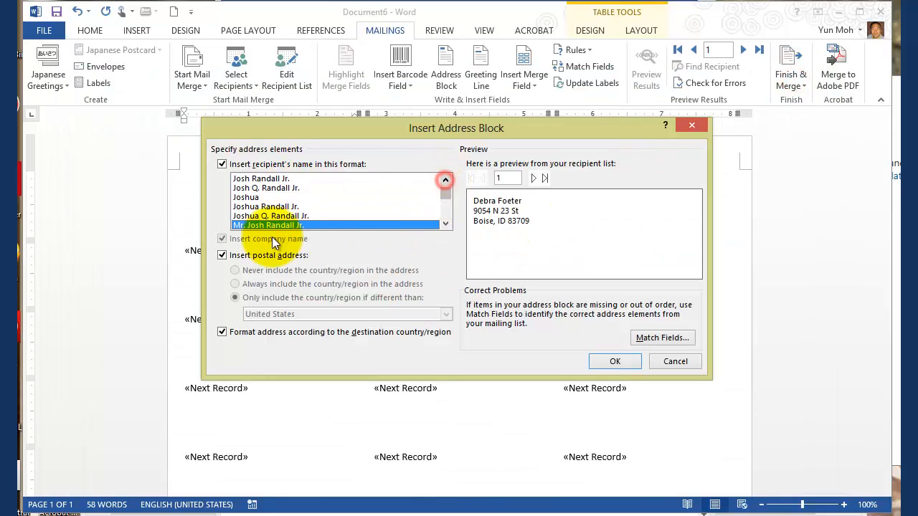
pyautogui.click(267, 188)
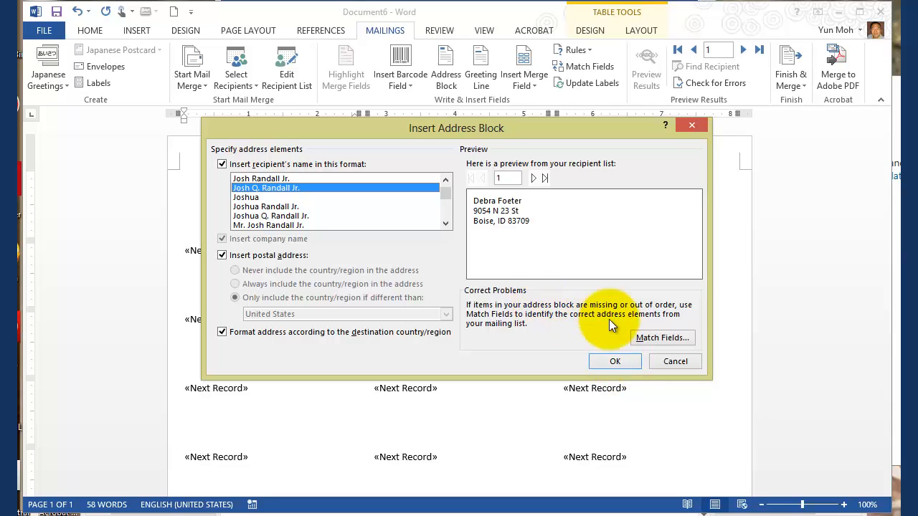
# Step: Review the address block's field matching, including the choices for Last Name, cancel it, and insert the address block in the first label
pyautogui.click(675, 337)
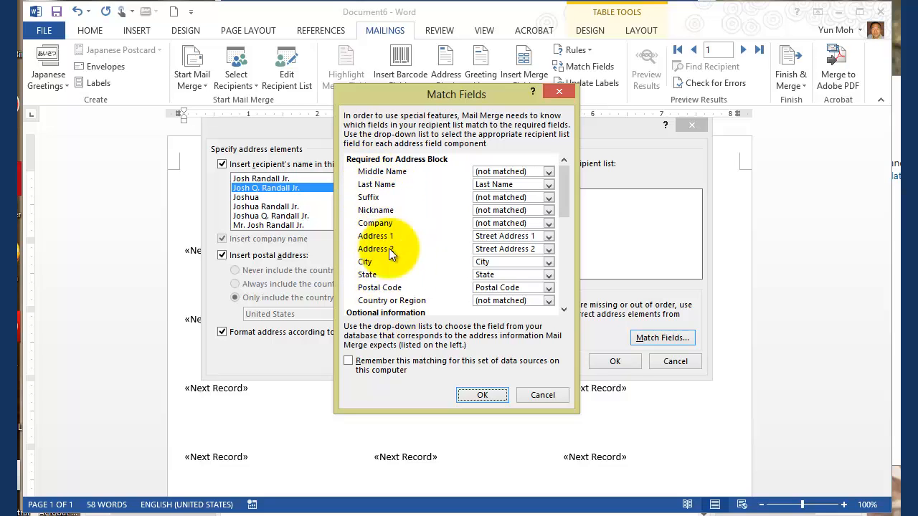
pyautogui.click(549, 185)
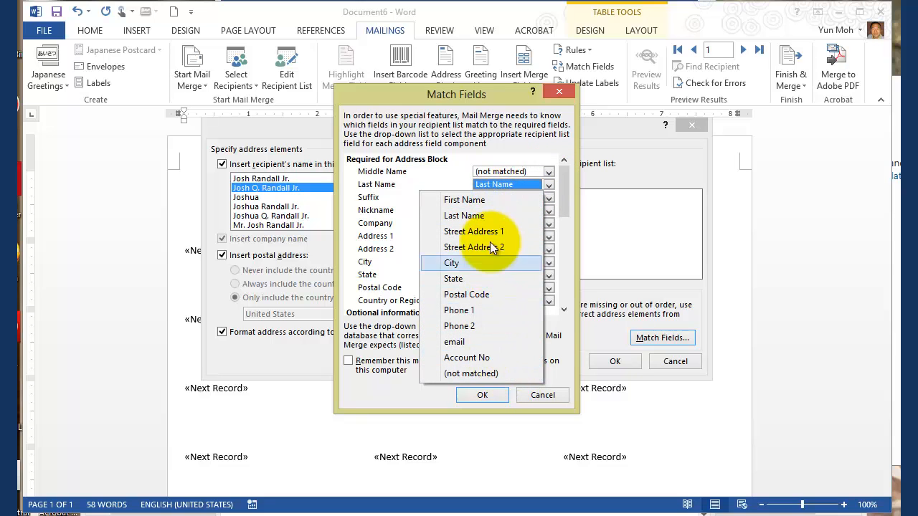
pyautogui.click(515, 140)
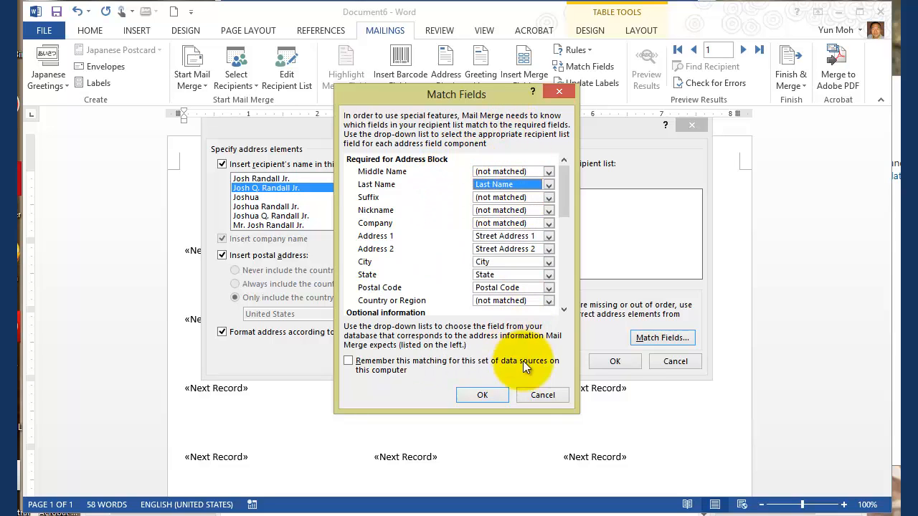
pyautogui.click(543, 395)
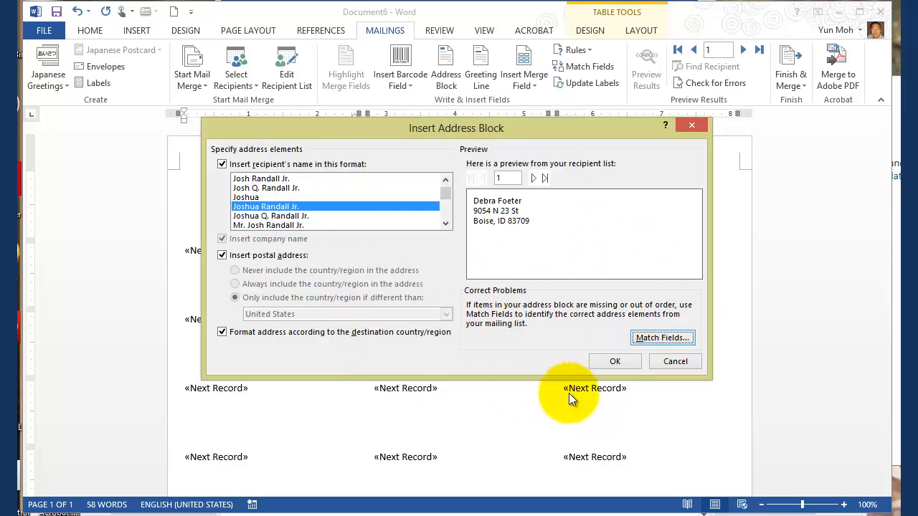
pyautogui.click(616, 365)
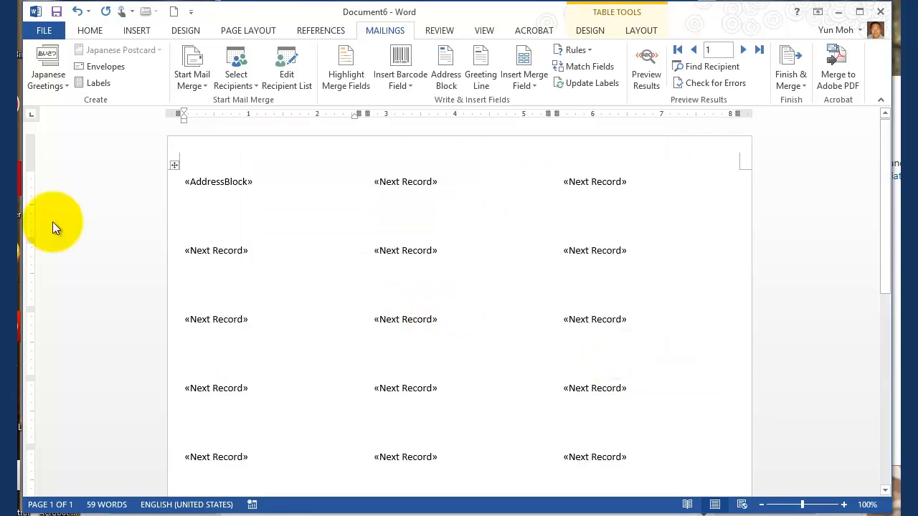
# Step: Preview the merged address in the first label, compare it with the AddressBlock field, and return to the field view
pyautogui.click(215, 181)
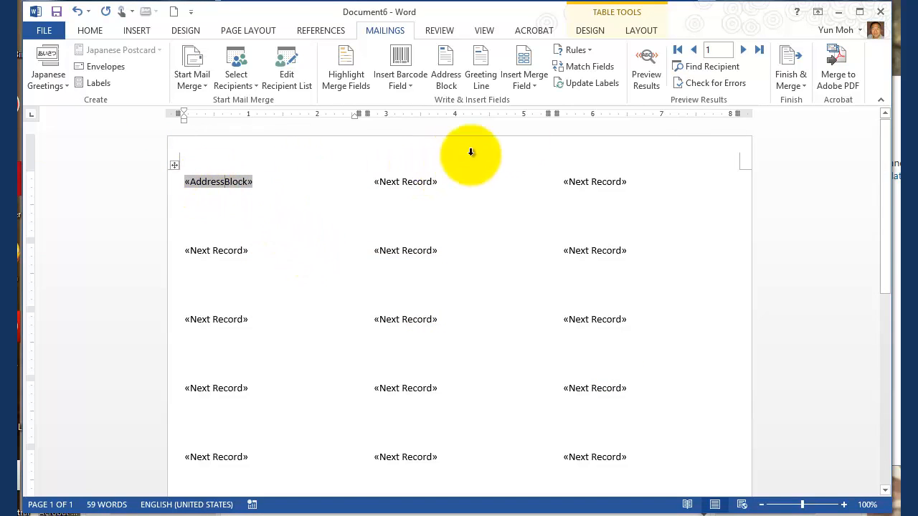
pyautogui.click(642, 71)
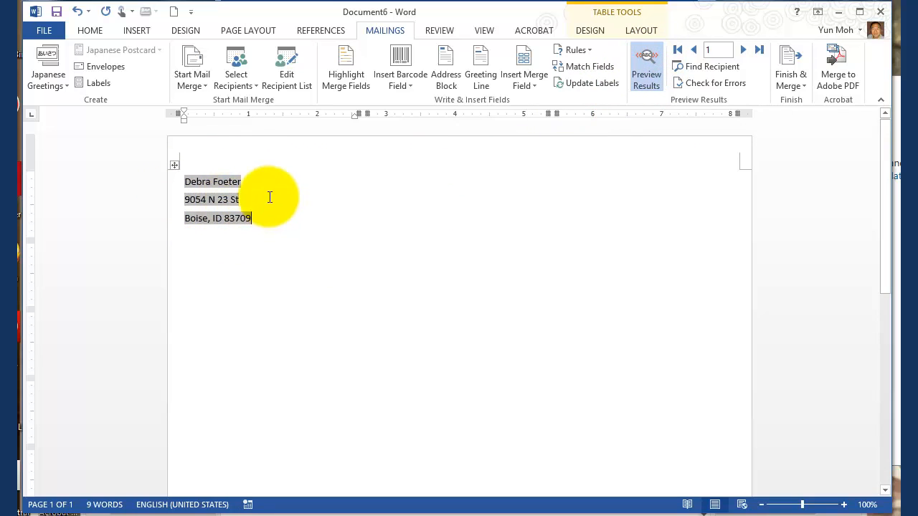
pyautogui.click(652, 81)
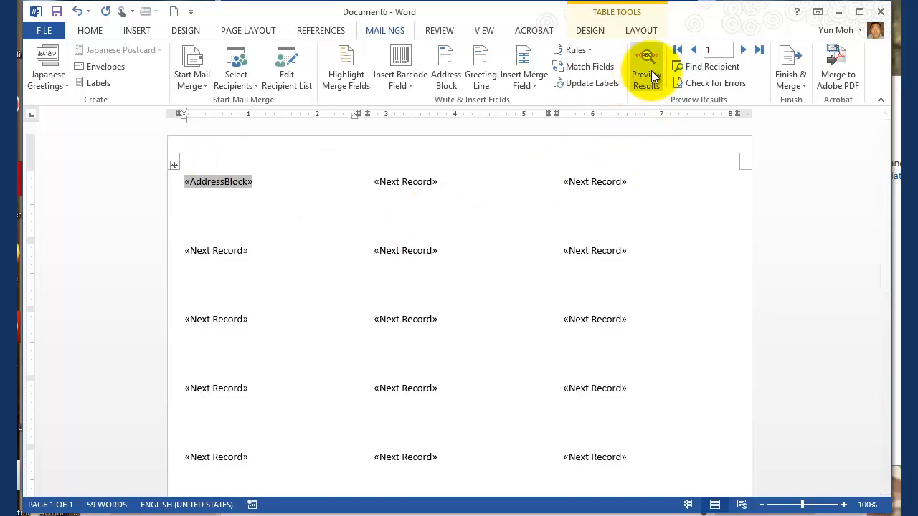
pyautogui.click(651, 79)
pyautogui.click(650, 80)
pyautogui.click(650, 83)
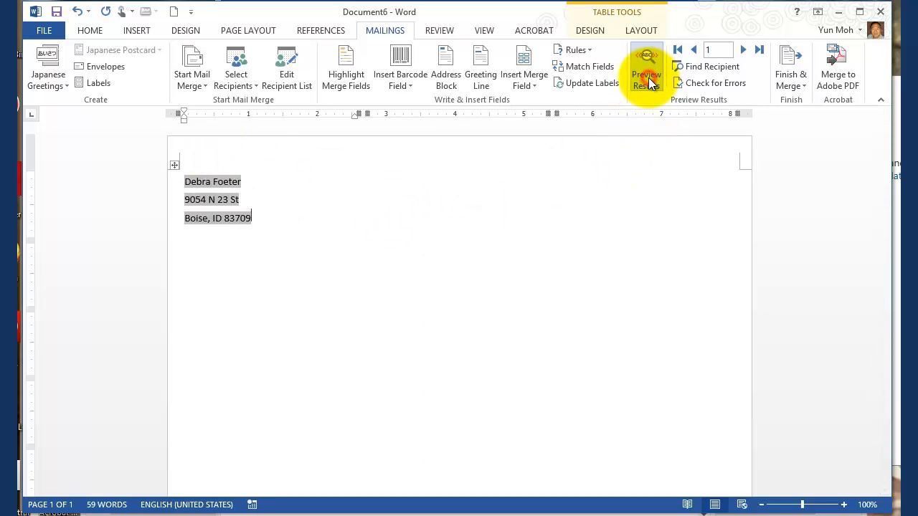
pyautogui.click(650, 81)
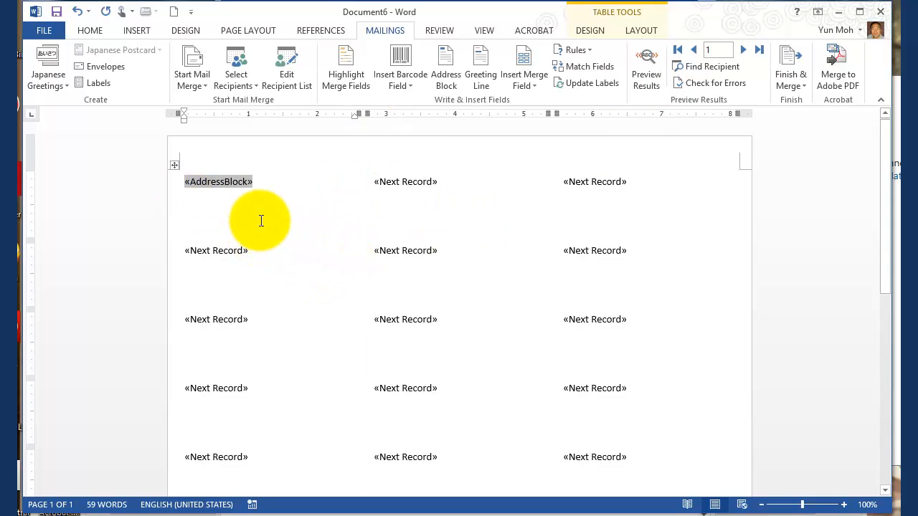
pyautogui.click(641, 82)
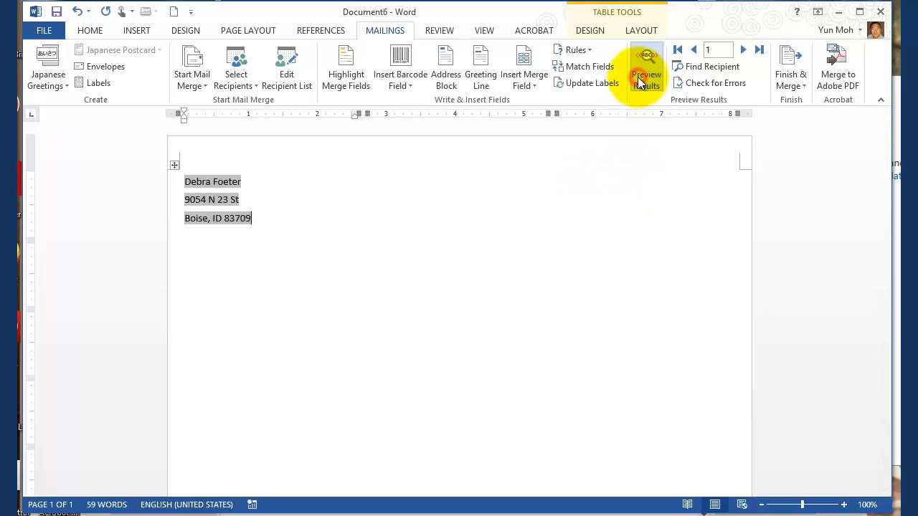
pyautogui.click(640, 81)
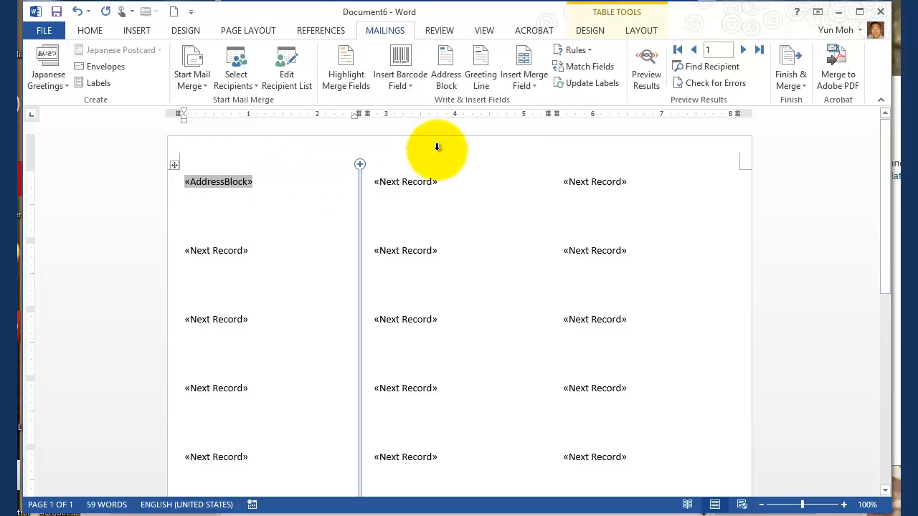
# Step: Update the labels to copy the AddressBlock field to every label, and check the fields across the sheet
pyautogui.click(597, 85)
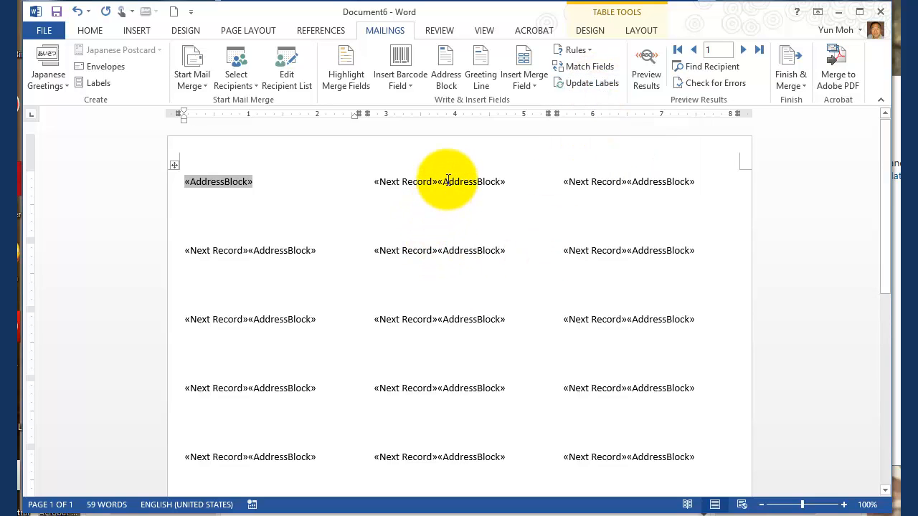
pyautogui.click(488, 181)
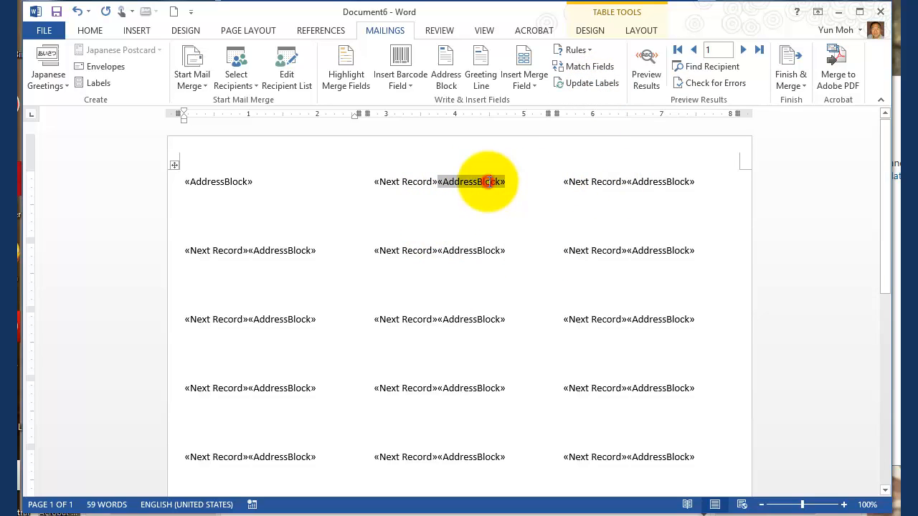
pyautogui.click(654, 181)
pyautogui.click(659, 252)
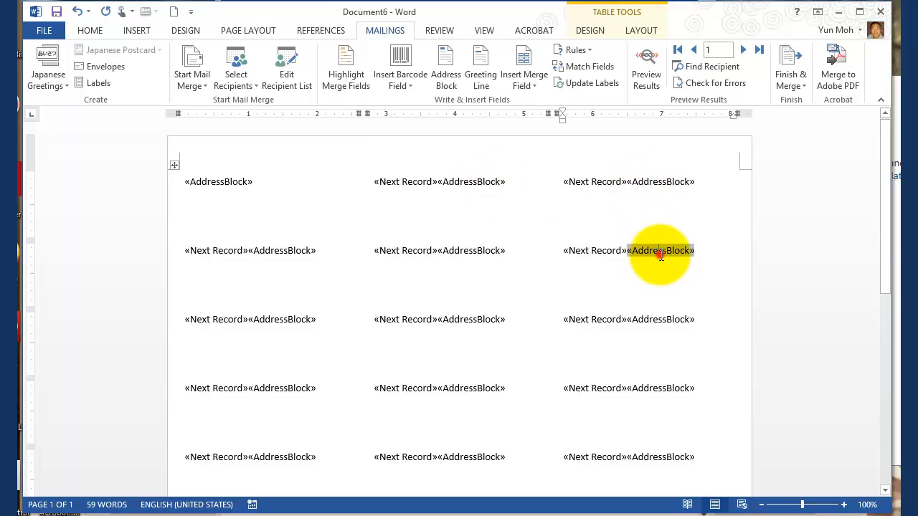
pyautogui.click(459, 253)
pyautogui.click(283, 320)
pyautogui.scroll(-5, 403, 391)
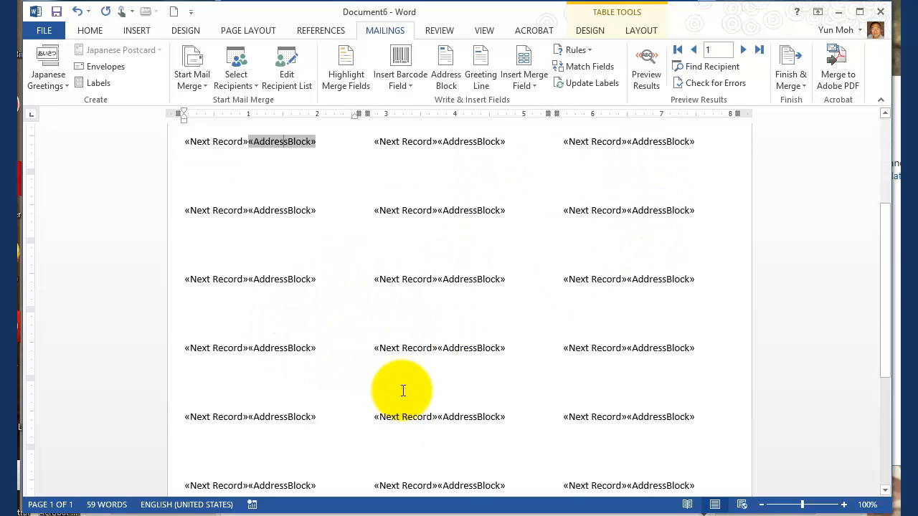
pyautogui.scroll(-5, 419, 405)
pyautogui.scroll(10, 432, 420)
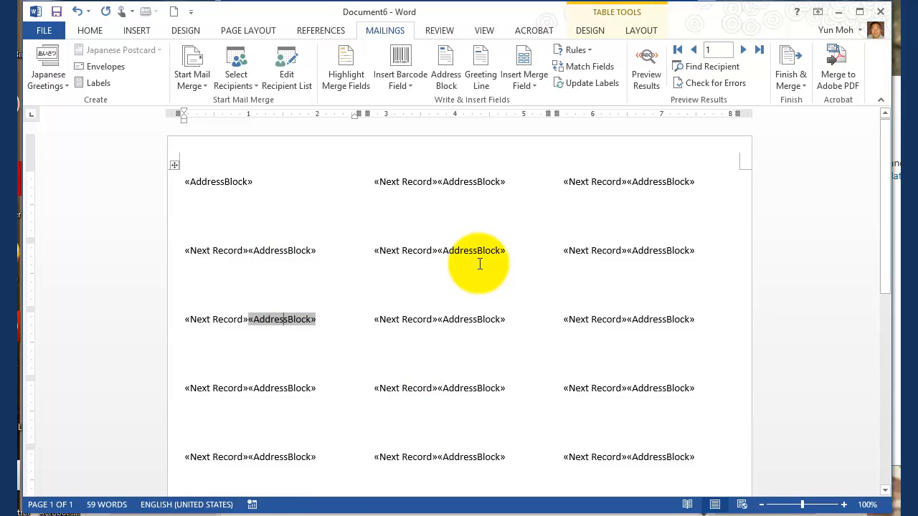
# Step: Preview the merged labels and examine the first address in the second row, which contains a suite line
pyautogui.click(648, 79)
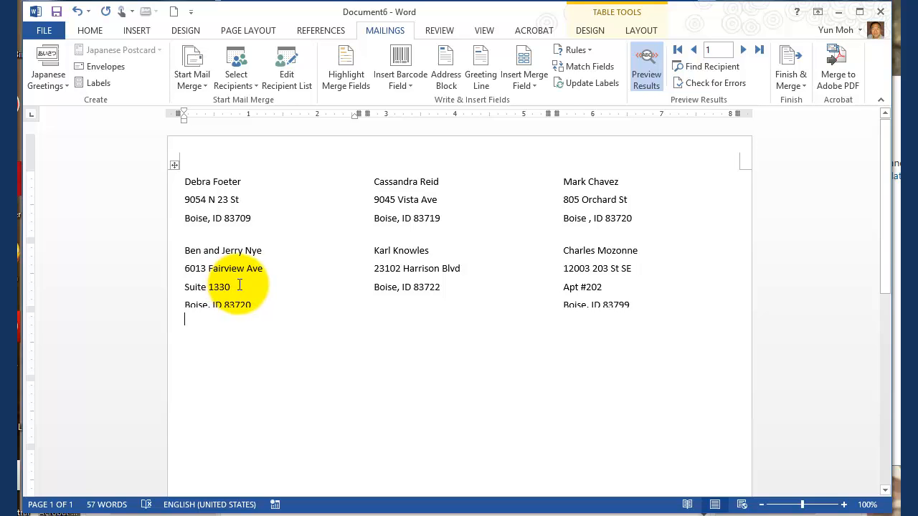
pyautogui.doubleClick(237, 286)
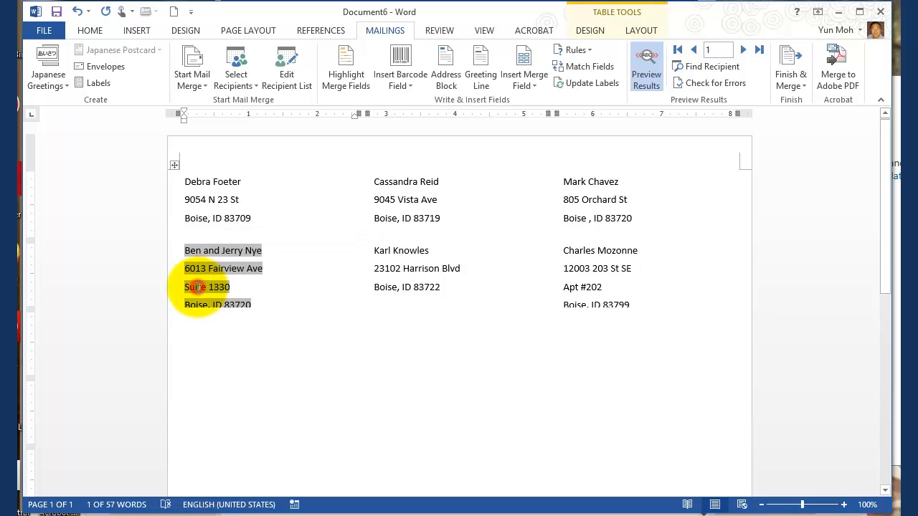
pyautogui.click(197, 287)
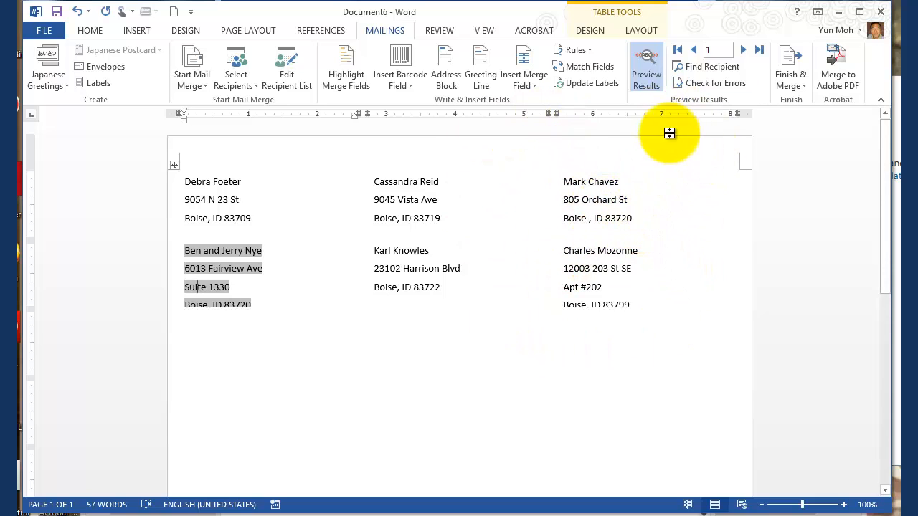
# Step: Merge all records to the printer and choose the shared HP Officejet Pro 8600 as the printer
pyautogui.click(790, 80)
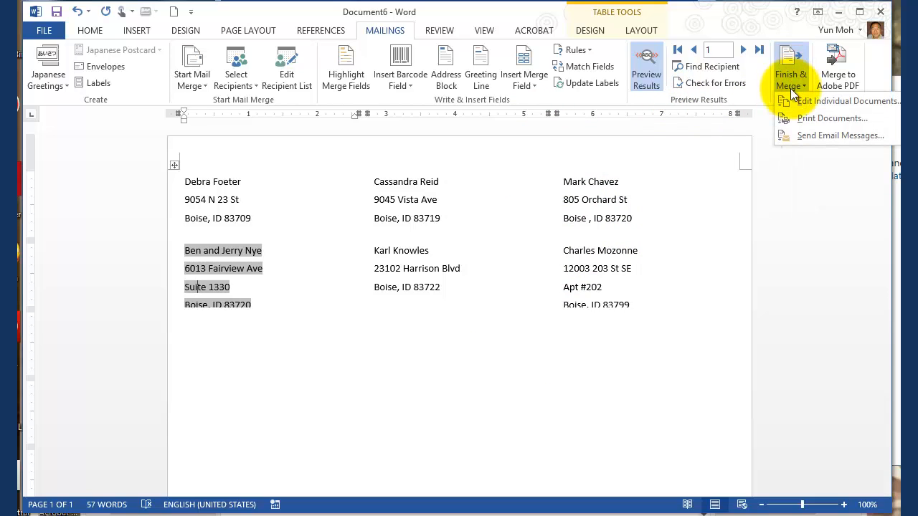
pyautogui.click(816, 119)
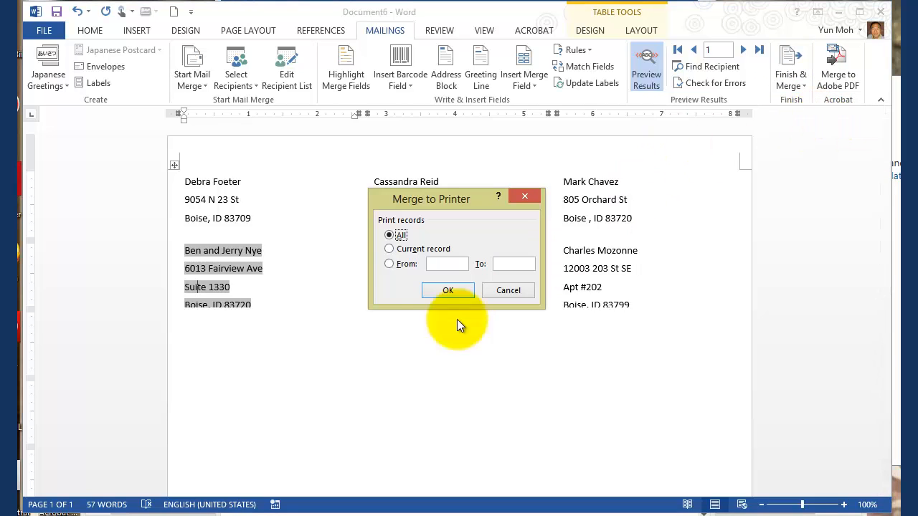
pyautogui.click(447, 291)
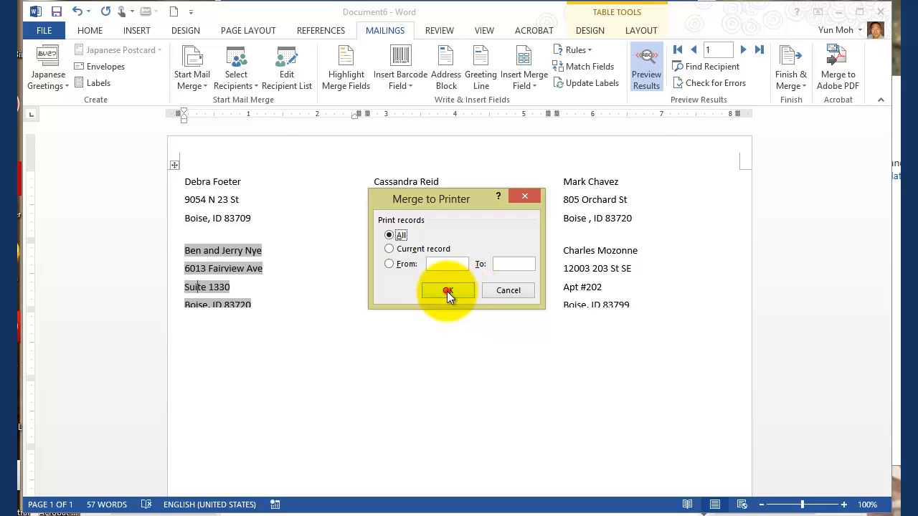
pyautogui.click(356, 143)
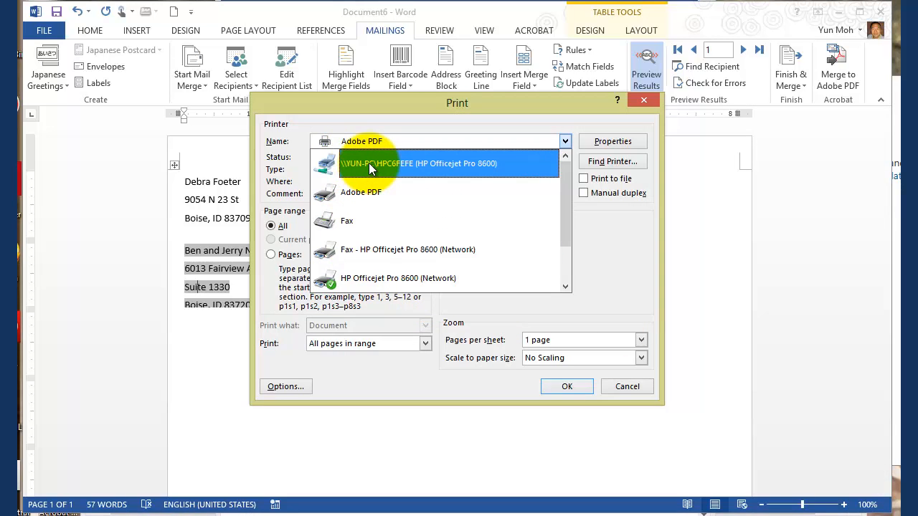
pyautogui.click(370, 165)
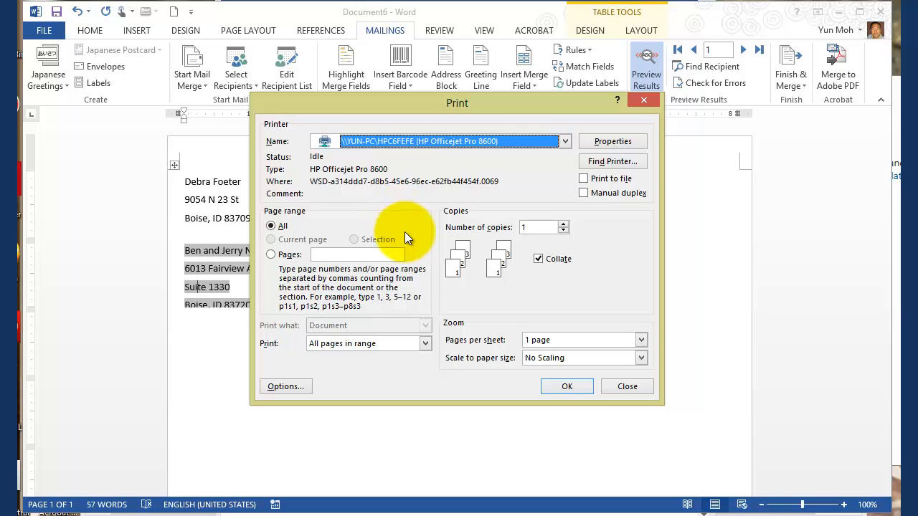
# Step: Change the printer to Adobe PDF and try to print all pages of the merged labels
pyautogui.click(565, 145)
pyautogui.click(384, 194)
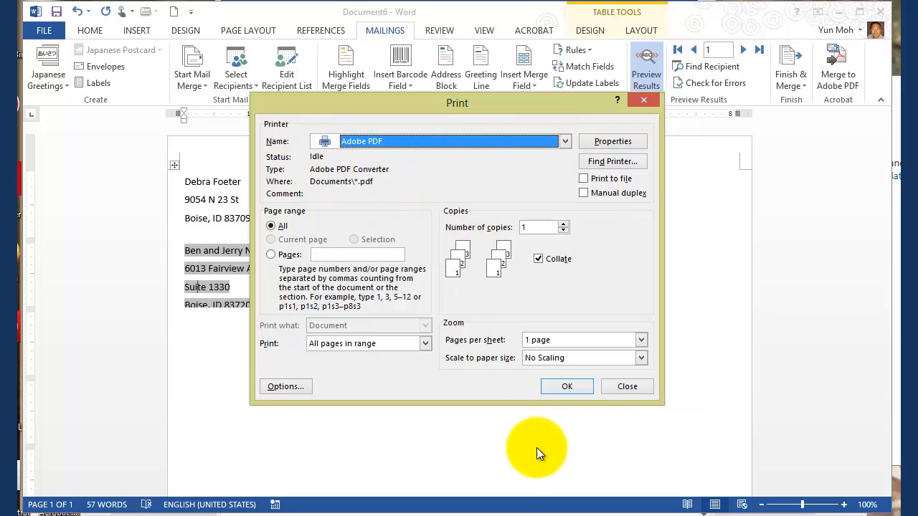
pyautogui.click(566, 387)
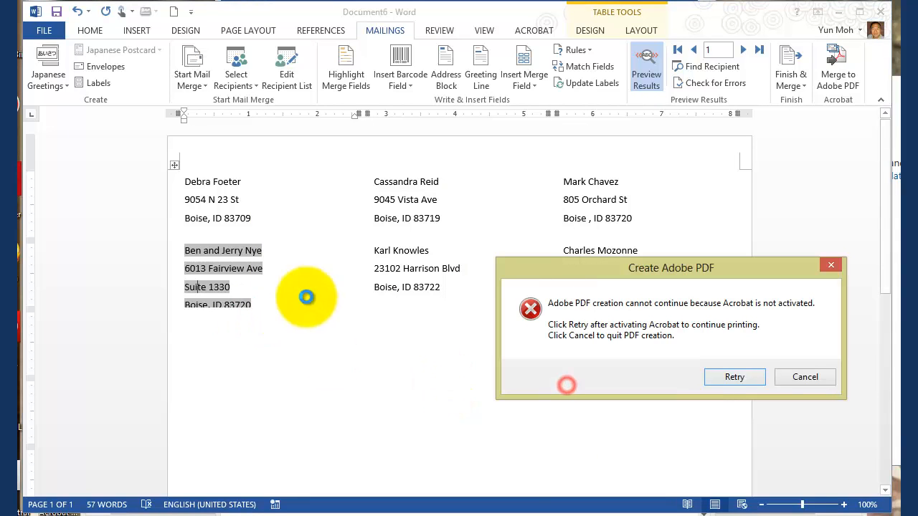
# Step: Retry the Adobe PDF creation, cancel the print merge and return to the labels document
pyautogui.click(743, 378)
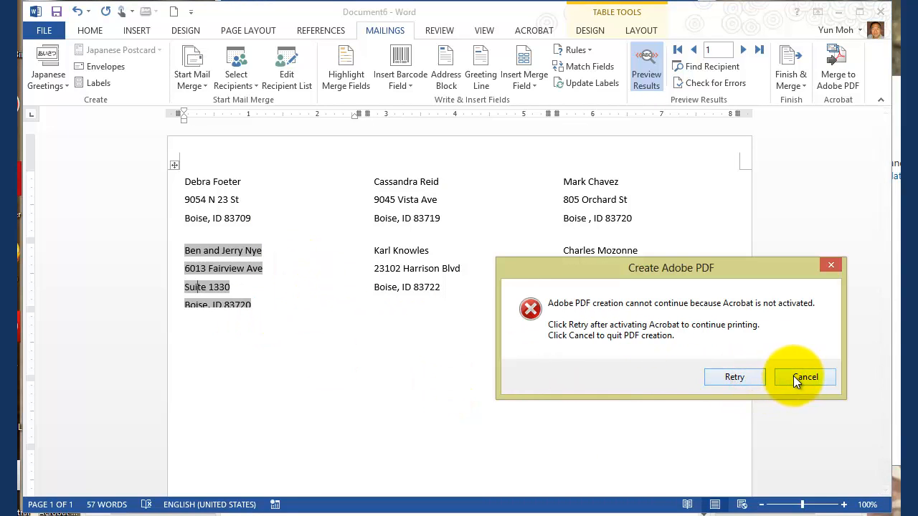
pyautogui.click(796, 375)
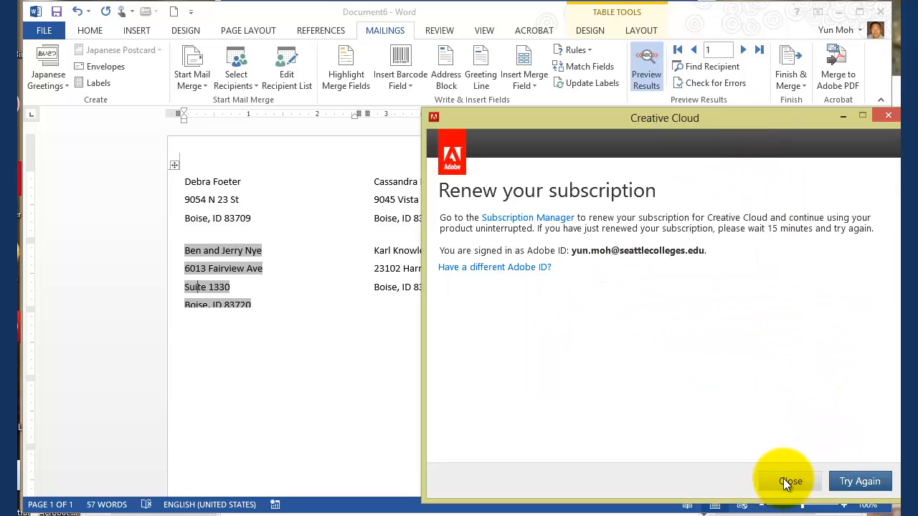
pyautogui.click(787, 479)
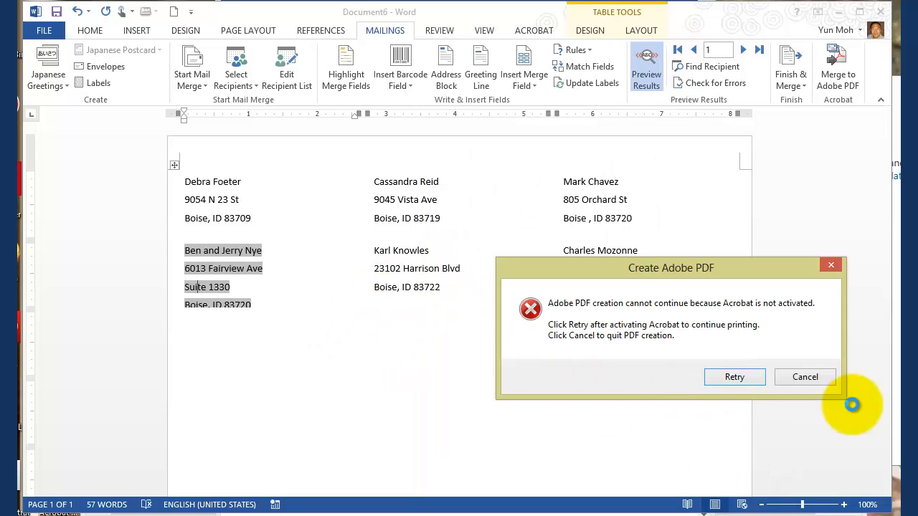
pyautogui.click(800, 382)
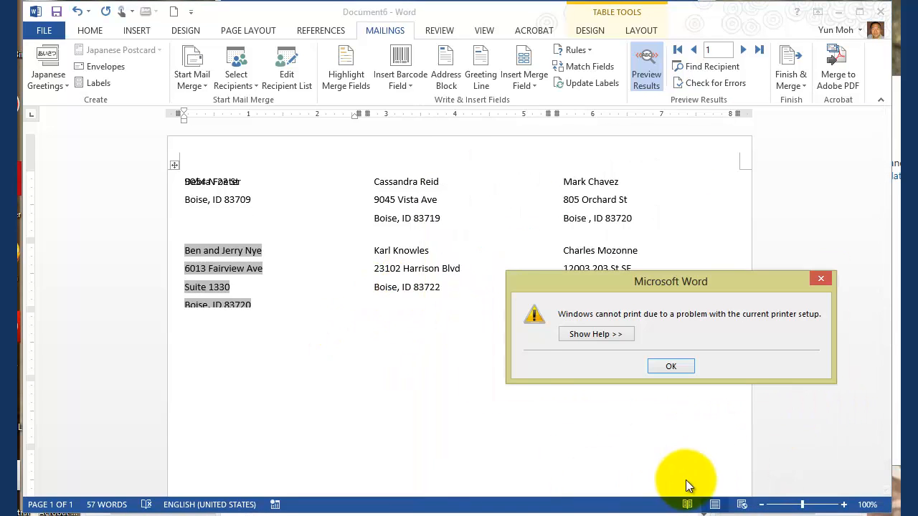
pyautogui.click(675, 366)
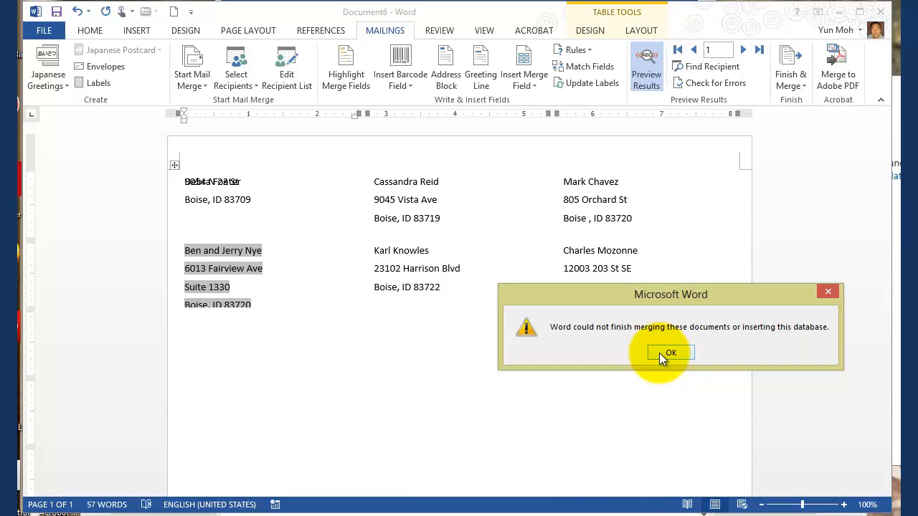
pyautogui.click(659, 351)
pyautogui.click(344, 350)
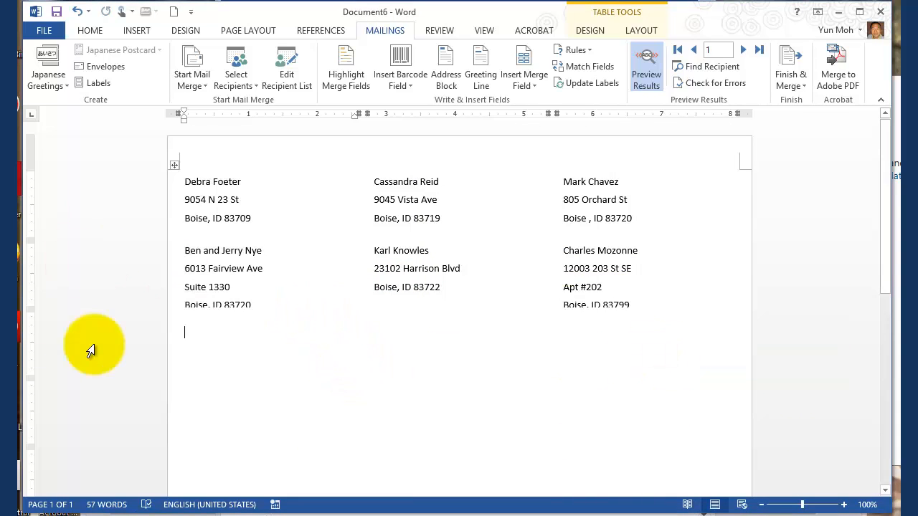
# Step: Open Mailing Labels.pdf from the recent documents, converting it for viewing, examine its labels and close it
pyautogui.click(41, 30)
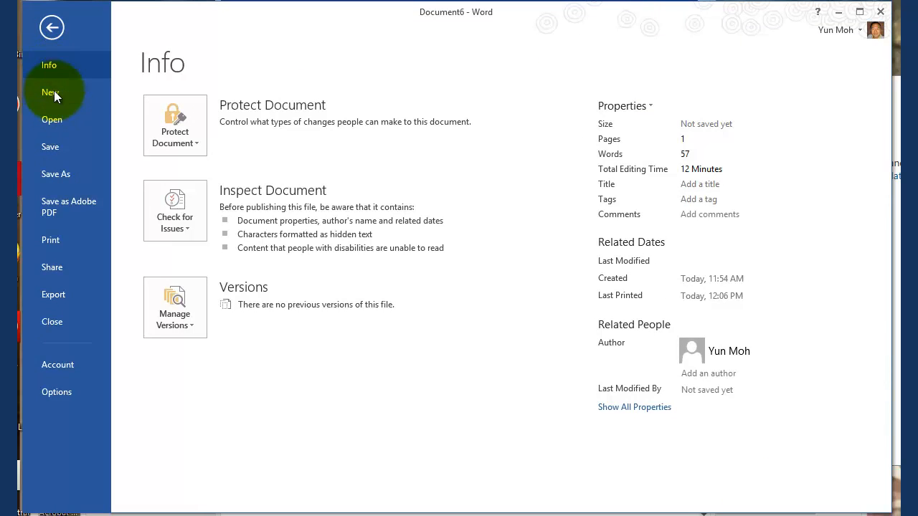
pyautogui.click(51, 120)
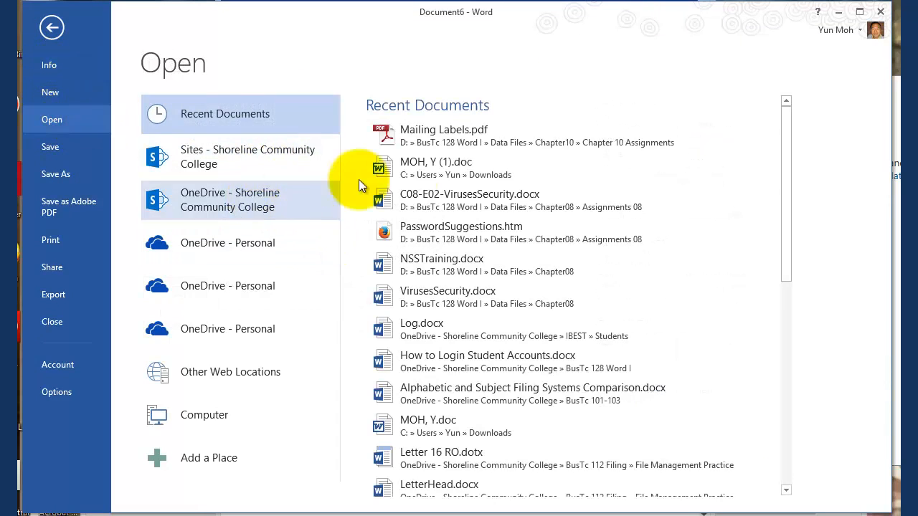
pyautogui.click(443, 136)
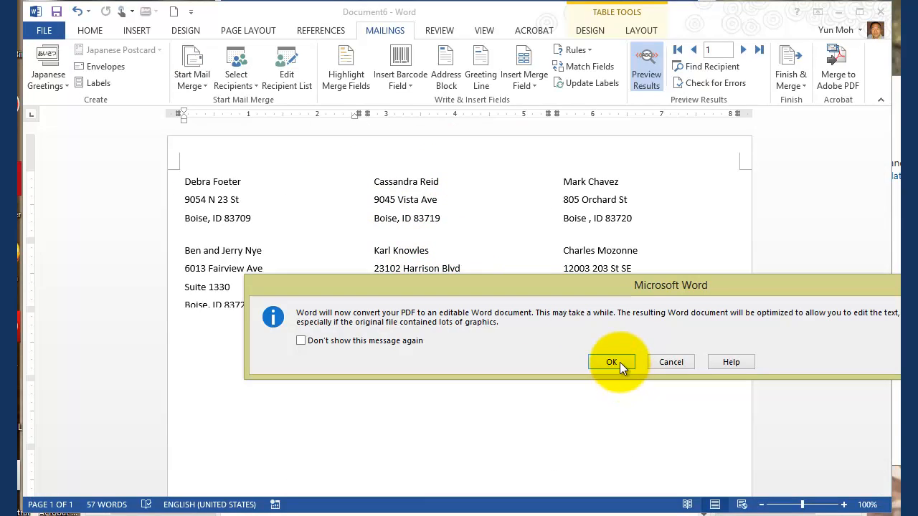
pyautogui.click(620, 363)
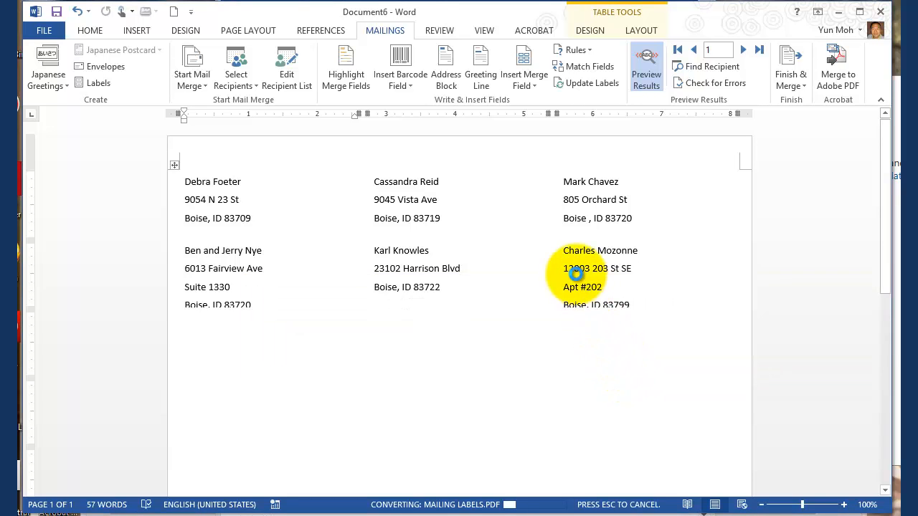
pyautogui.moveTo(362, 33); pyautogui.dragTo(518, 188)
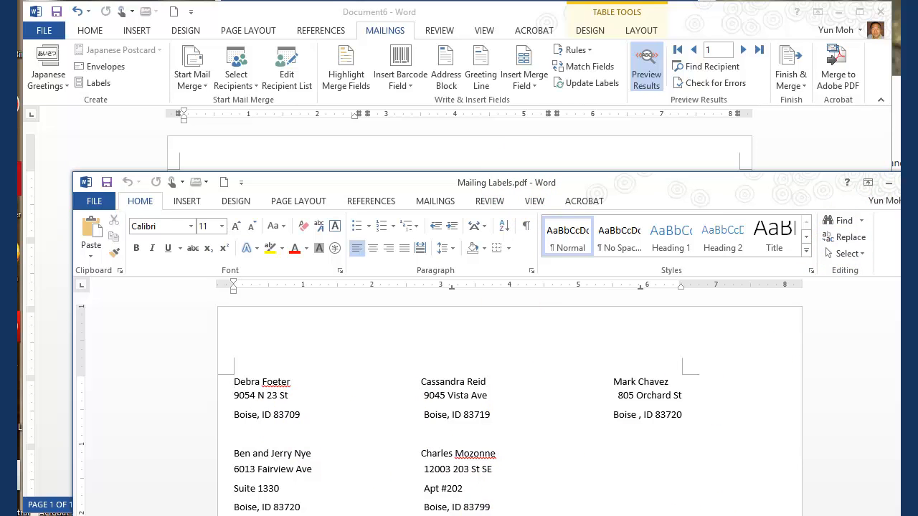
pyautogui.click(917, 182)
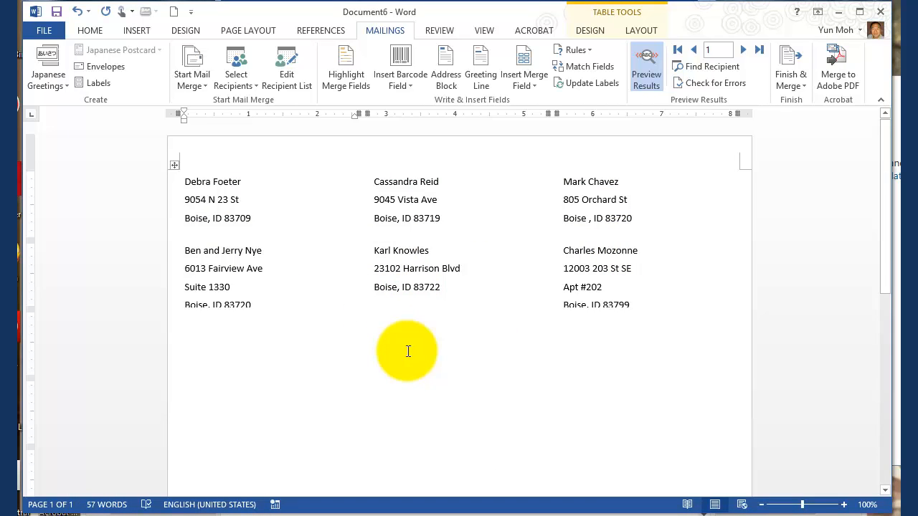
pyautogui.click(368, 10)
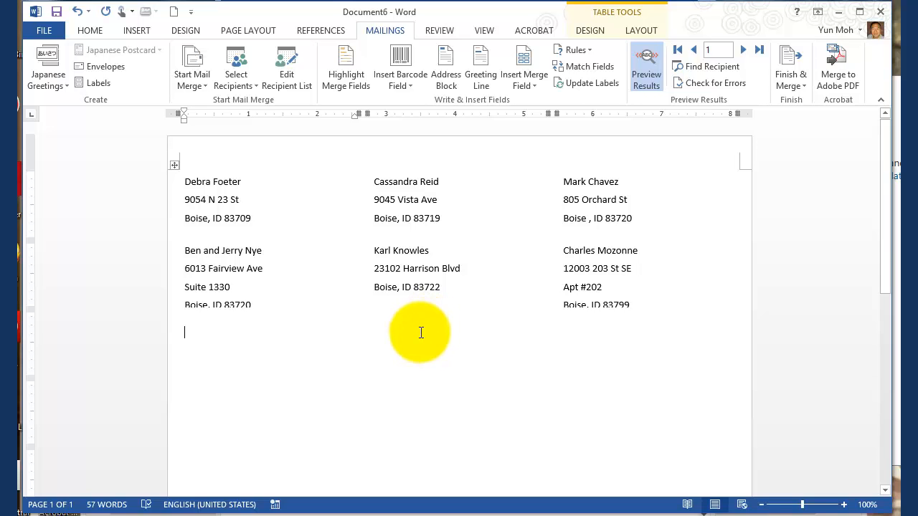
# Step: Save the labels document in the Chapter 10 Assignments folder as Mailing Labels for ID Customers.docx
pyautogui.click(42, 29)
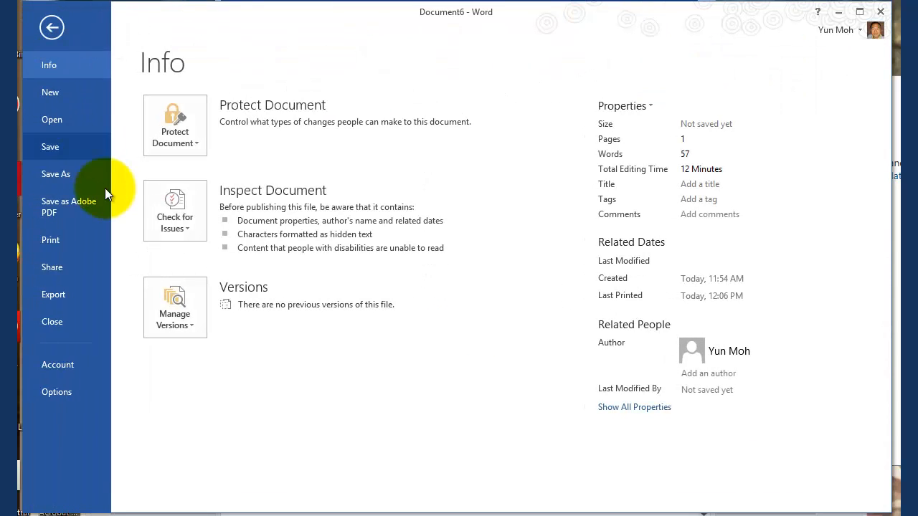
pyautogui.click(61, 174)
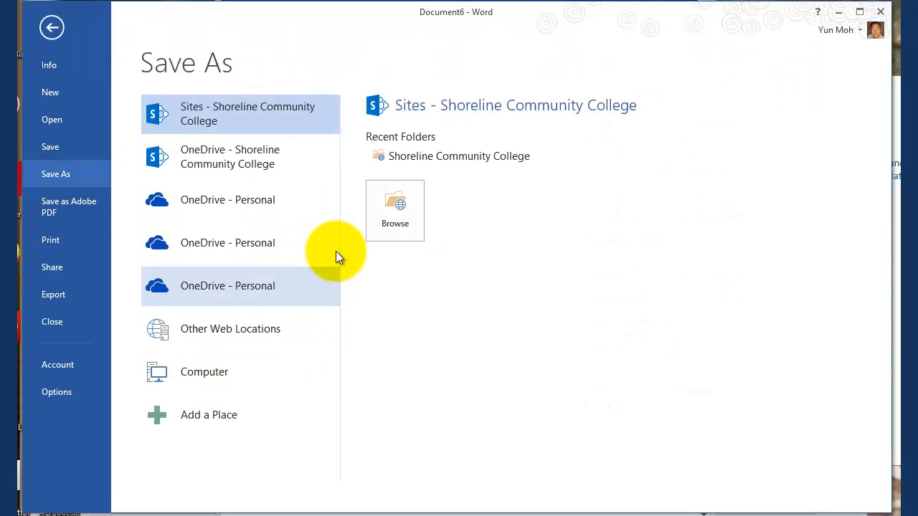
pyautogui.click(200, 369)
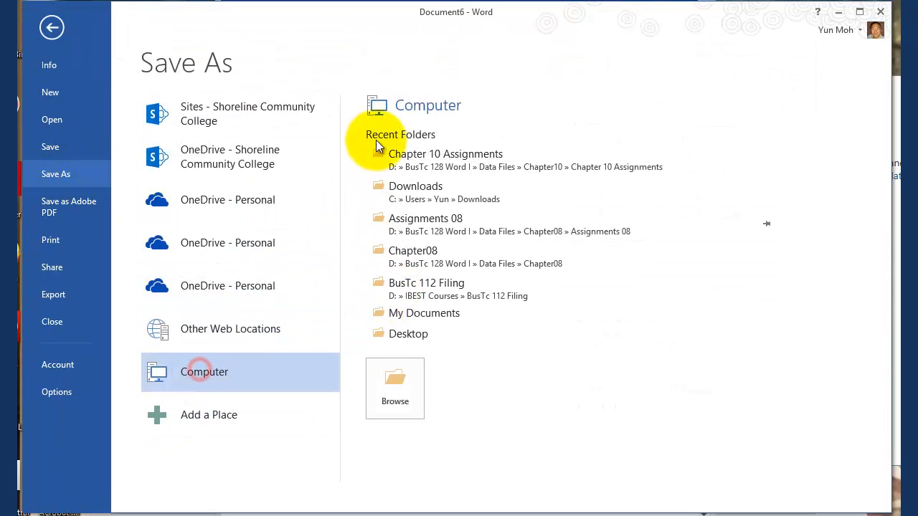
pyautogui.click(442, 164)
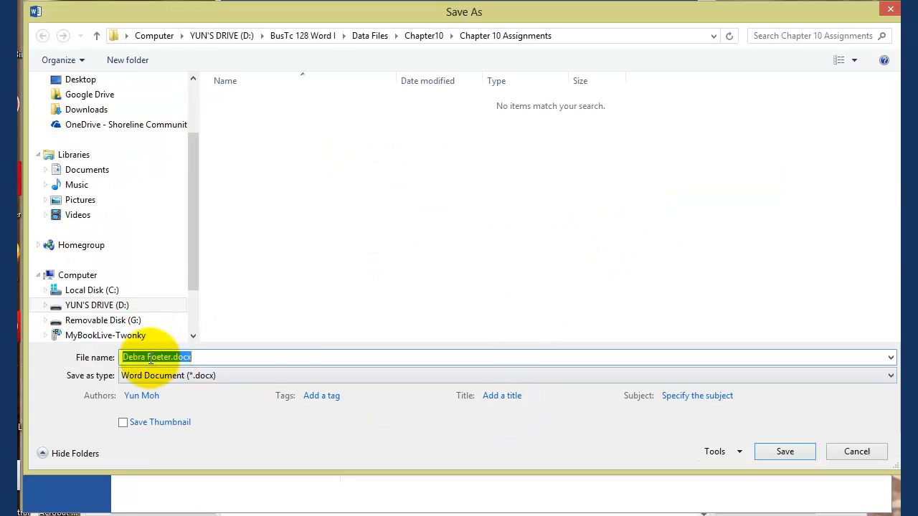
pyautogui.click(171, 357)
pyautogui.moveTo(171, 357); pyautogui.dragTo(110, 360)
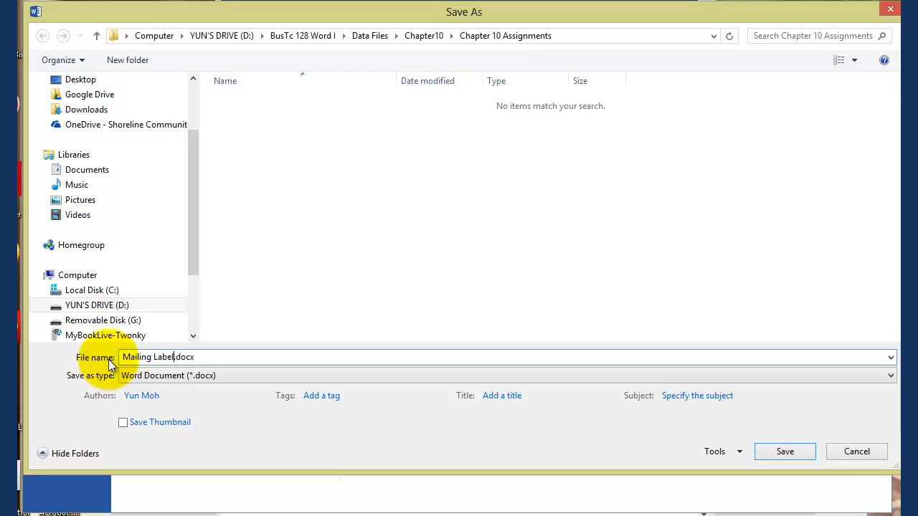
pyautogui.write('Mailing Labels for ID Customers')
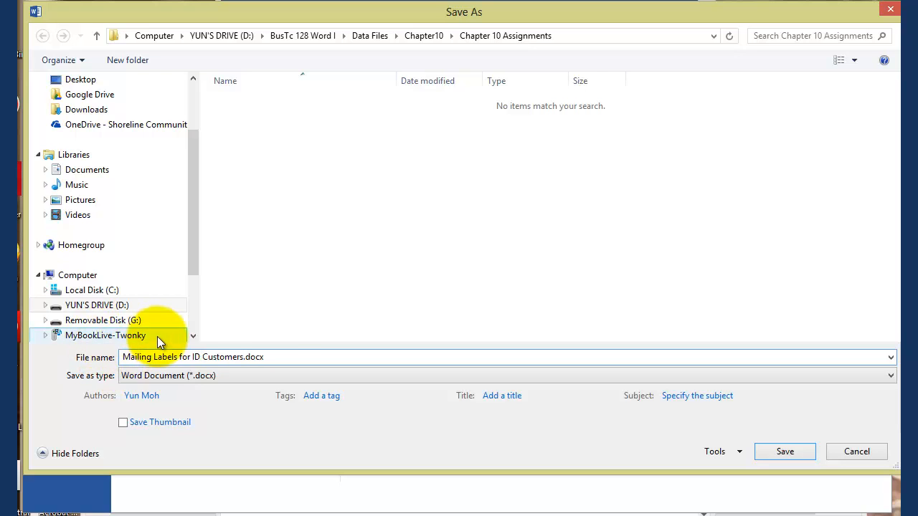
pyautogui.click(784, 451)
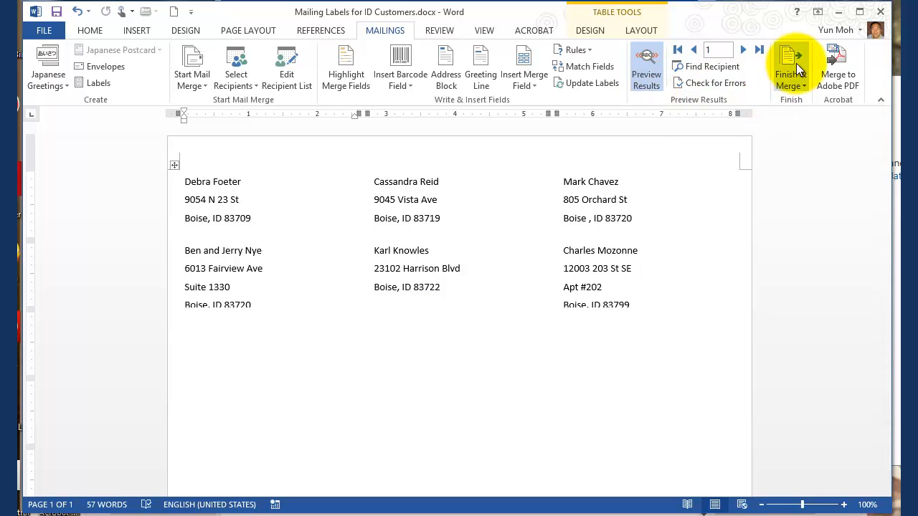
# Step: Check the print preview of the labels page and return to the document
pyautogui.click(32, 31)
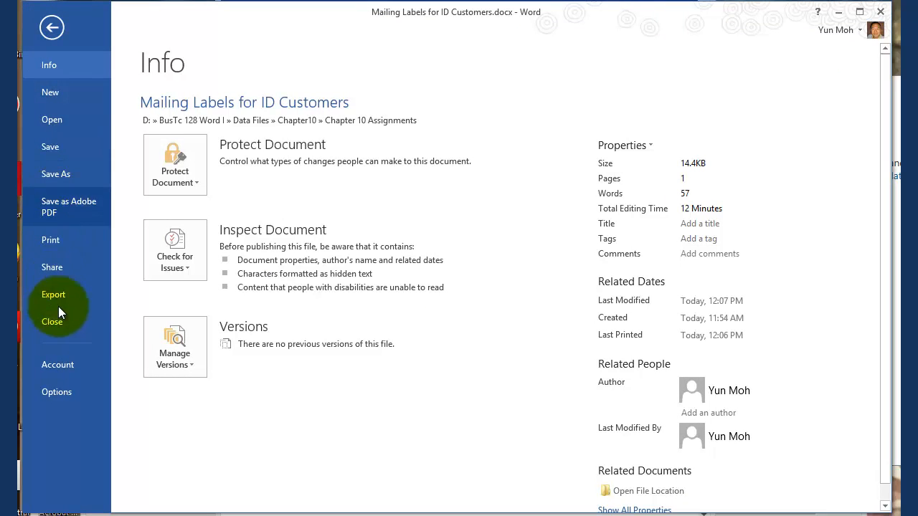
pyautogui.click(48, 238)
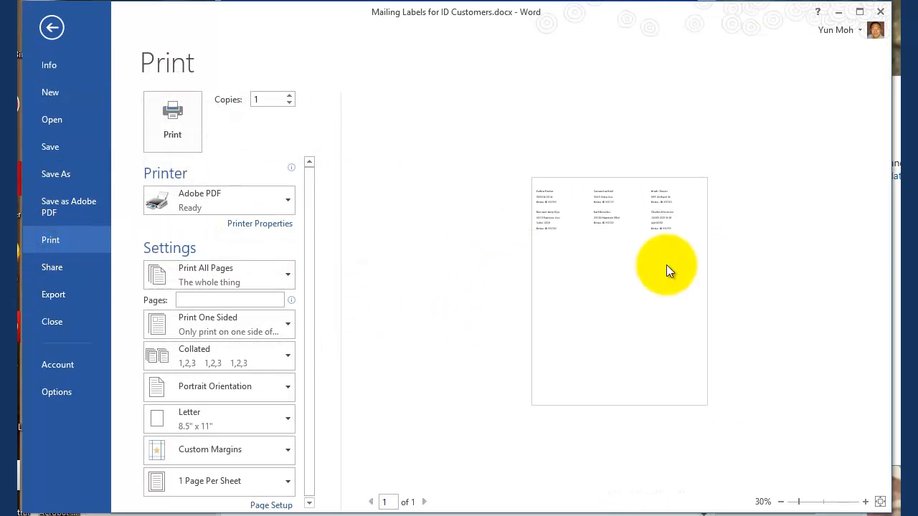
pyautogui.click(50, 30)
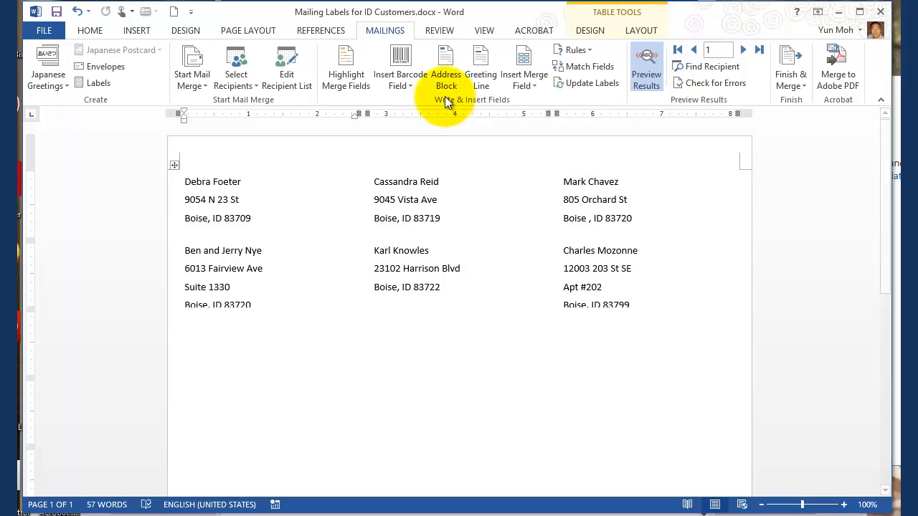
# Step: Examine the State filter criterion of the mail merge recipient list and close the list
pyautogui.click(285, 81)
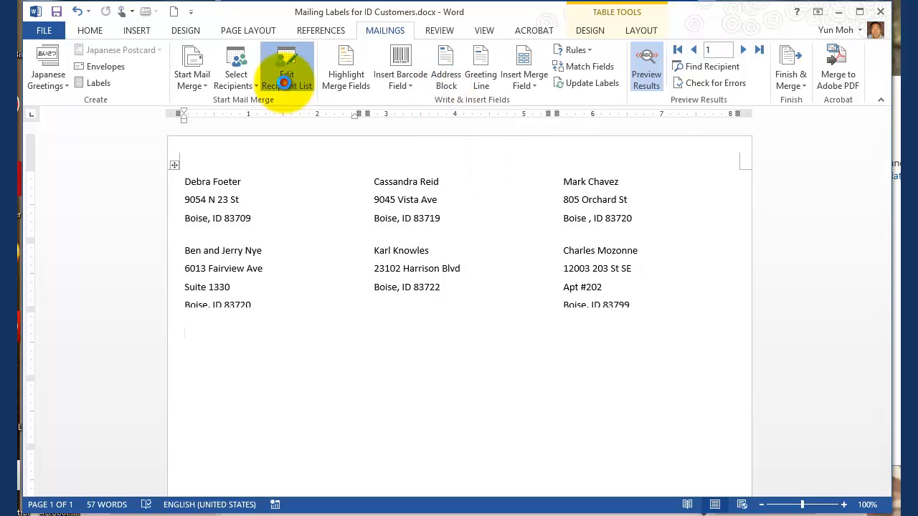
pyautogui.click(407, 312)
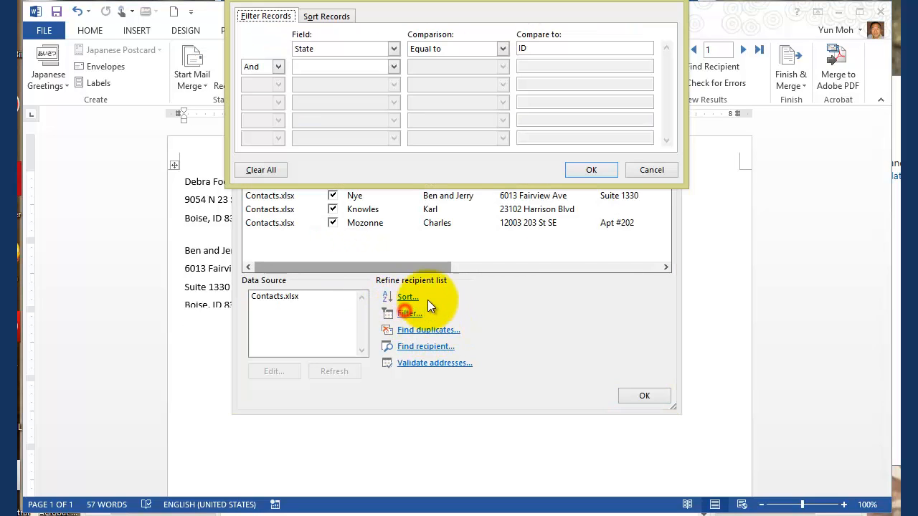
pyautogui.moveTo(543, 48); pyautogui.dragTo(501, 48)
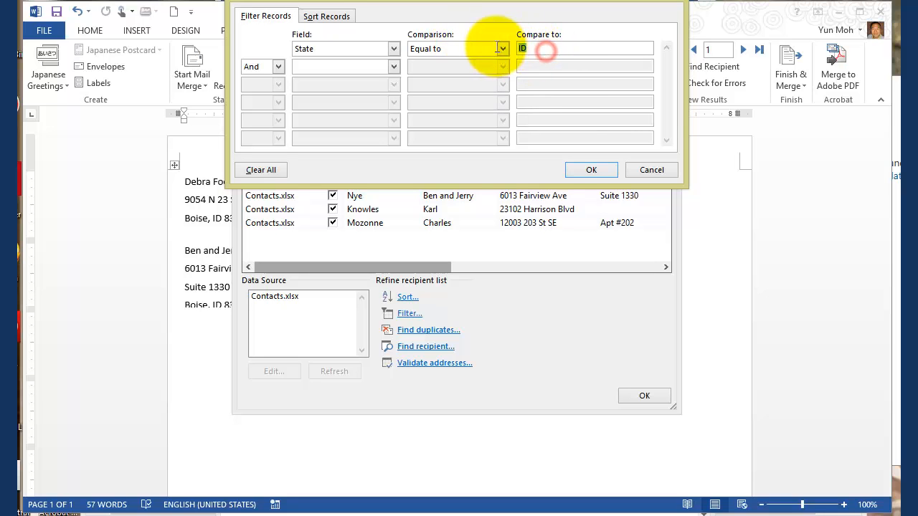
pyautogui.click(653, 172)
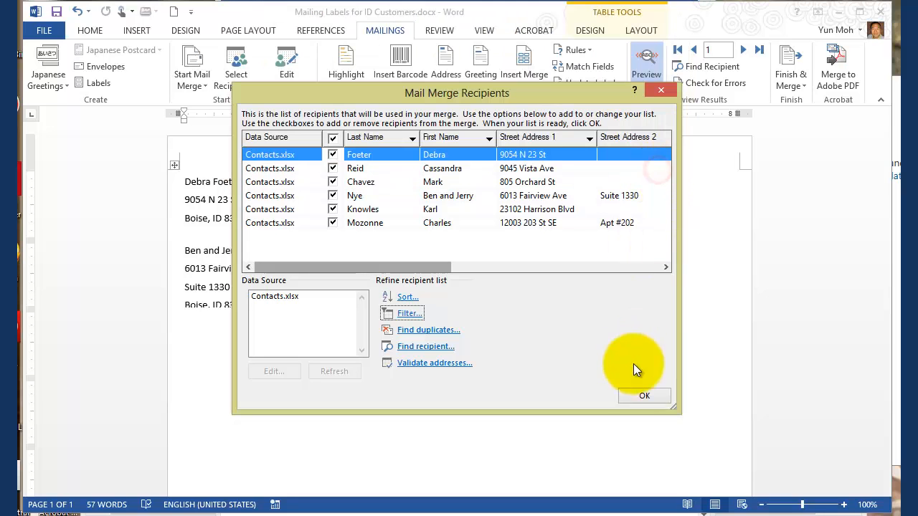
pyautogui.click(643, 396)
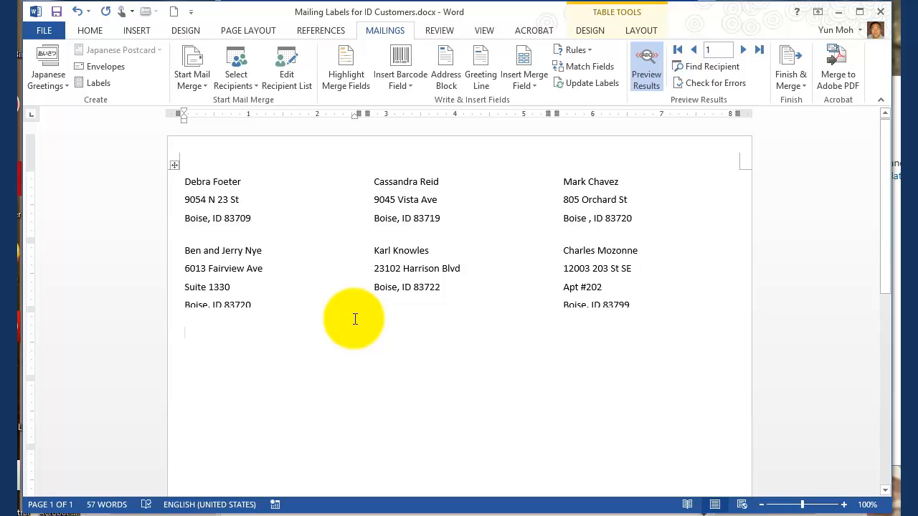
# Step: Create a blank document and set it up as a label mail merge using Avery US Letter 5160 Easy Peel Address Labels
pyautogui.click(45, 31)
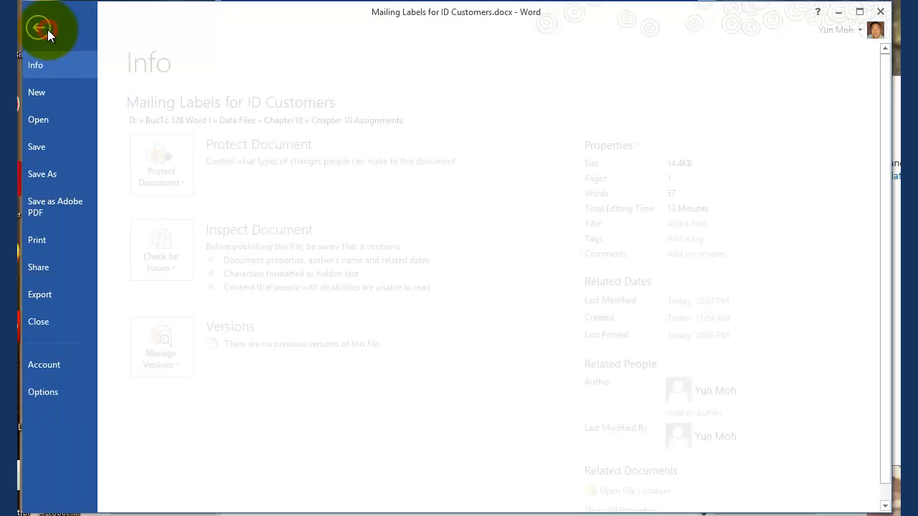
pyautogui.click(50, 94)
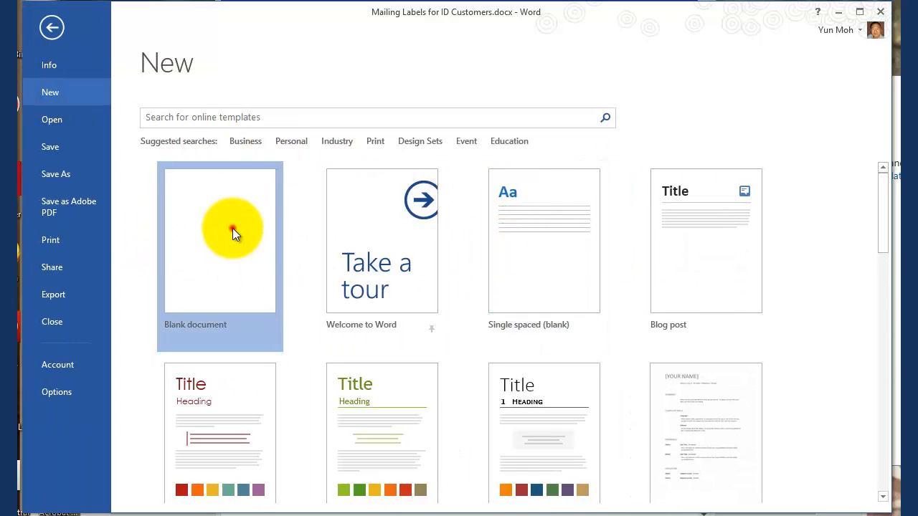
pyautogui.click(232, 228)
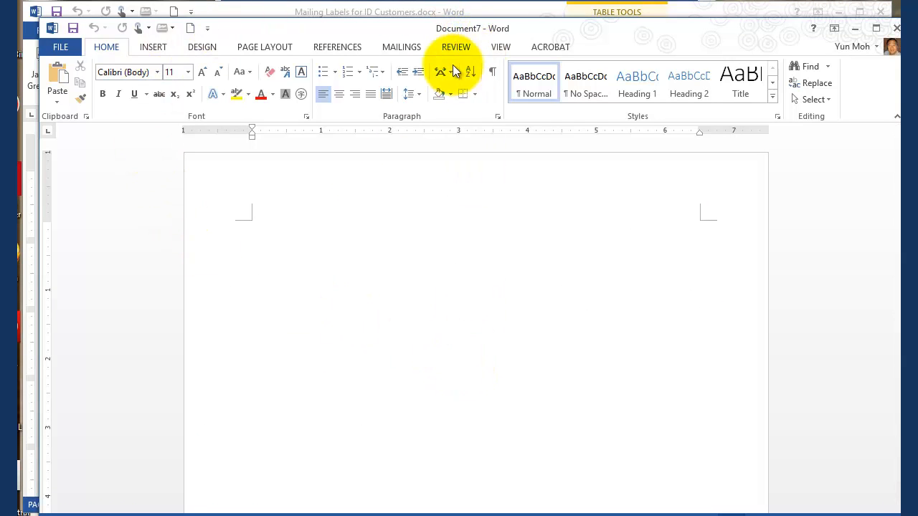
pyautogui.click(396, 50)
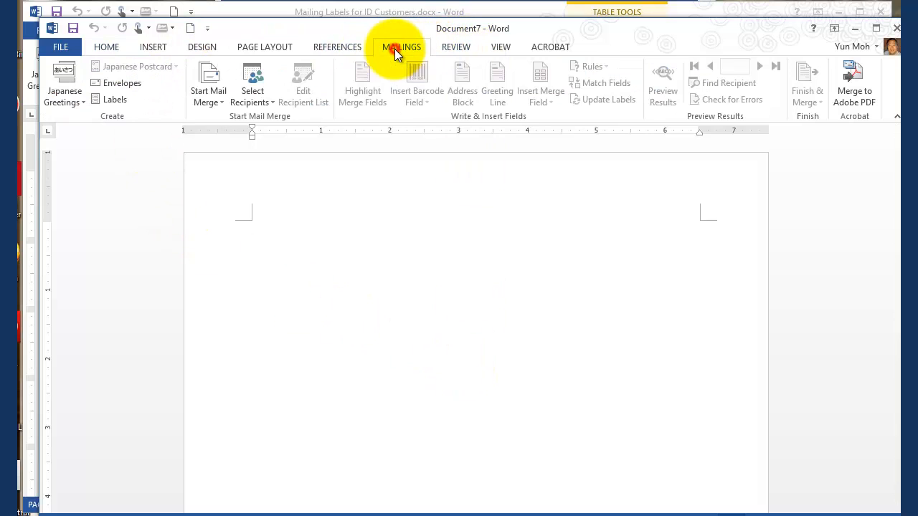
pyautogui.click(211, 96)
pyautogui.click(225, 169)
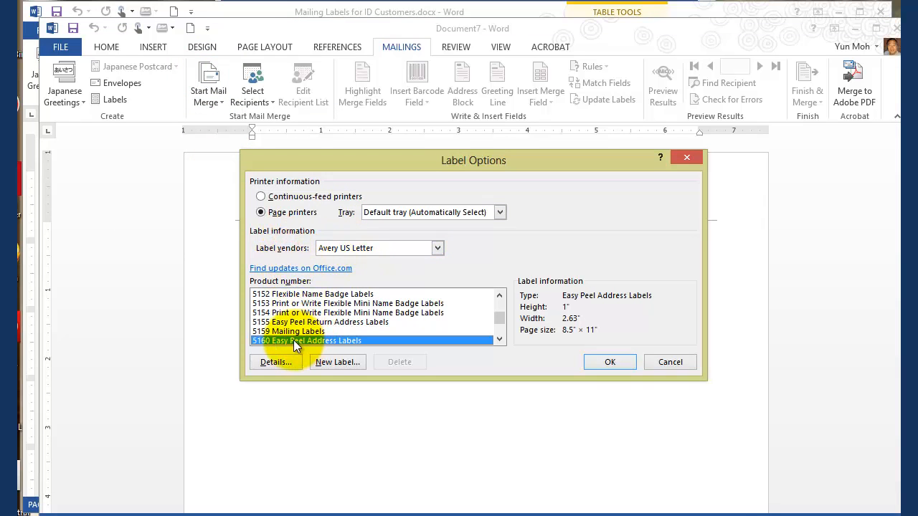
pyautogui.click(610, 362)
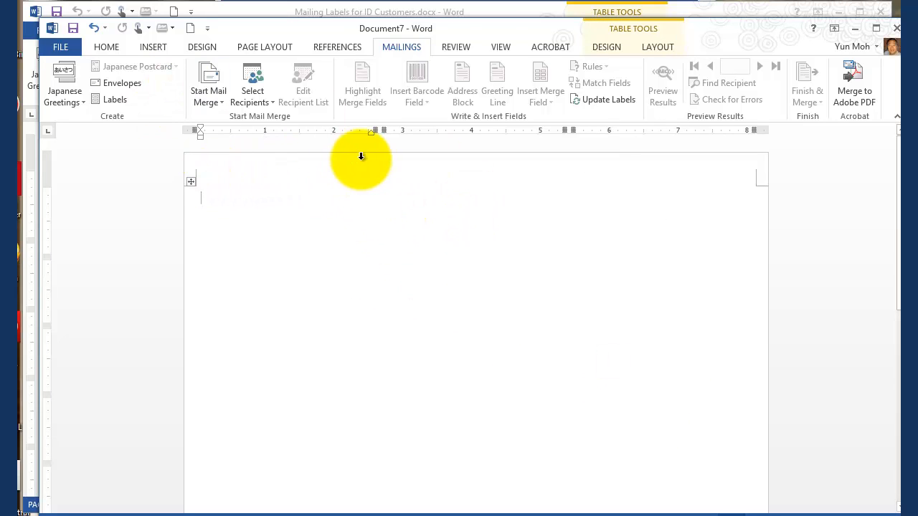
# Step: Use Sheet1$ of Contacts.xlsx from the Chapter10 data files on drive D: as the label recipient list, then review the recipients
pyautogui.click(253, 81)
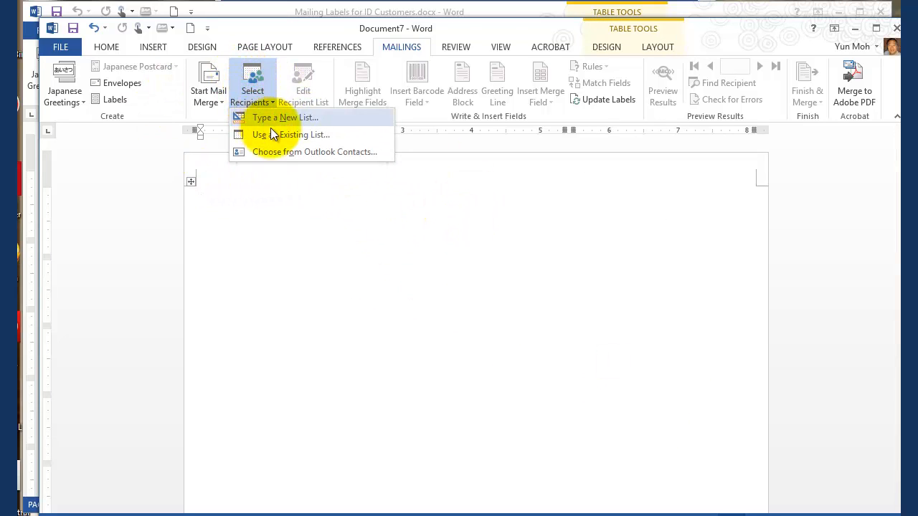
pyautogui.click(271, 134)
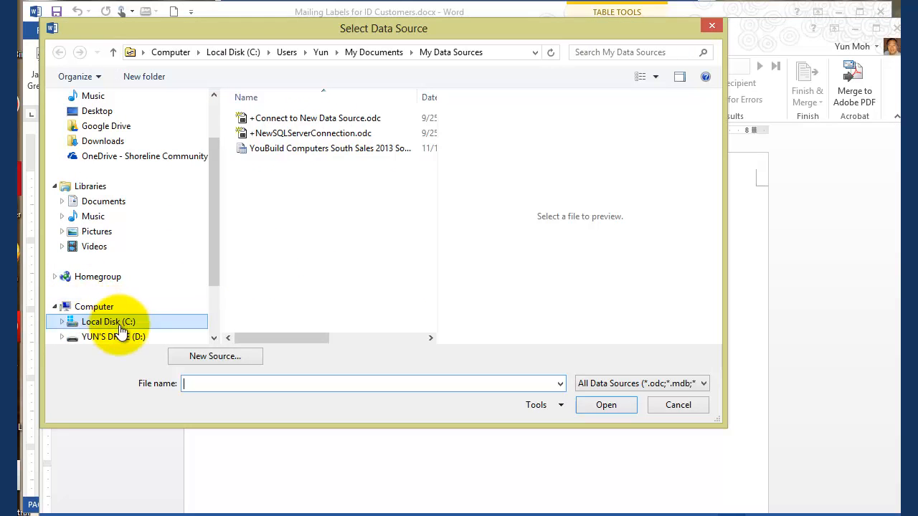
pyautogui.click(115, 336)
pyautogui.click(278, 134)
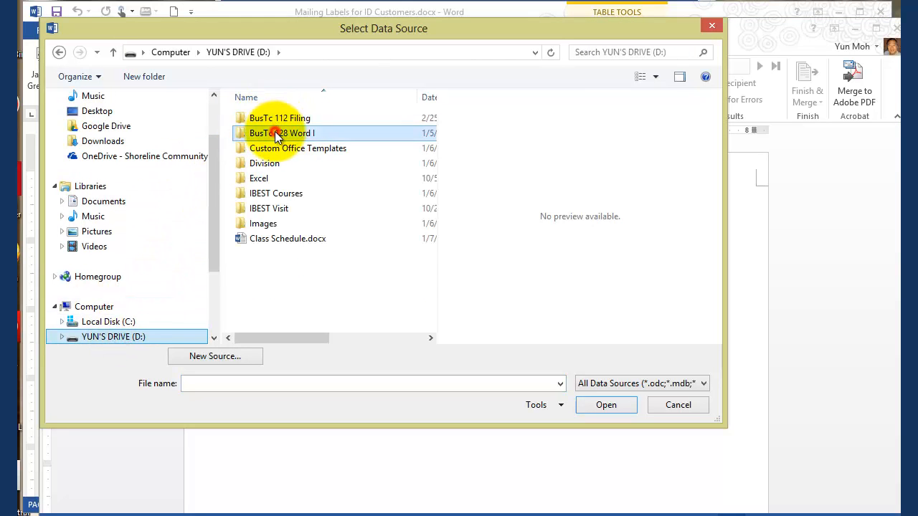
pyautogui.doubleClick(278, 134)
pyautogui.doubleClick(256, 117)
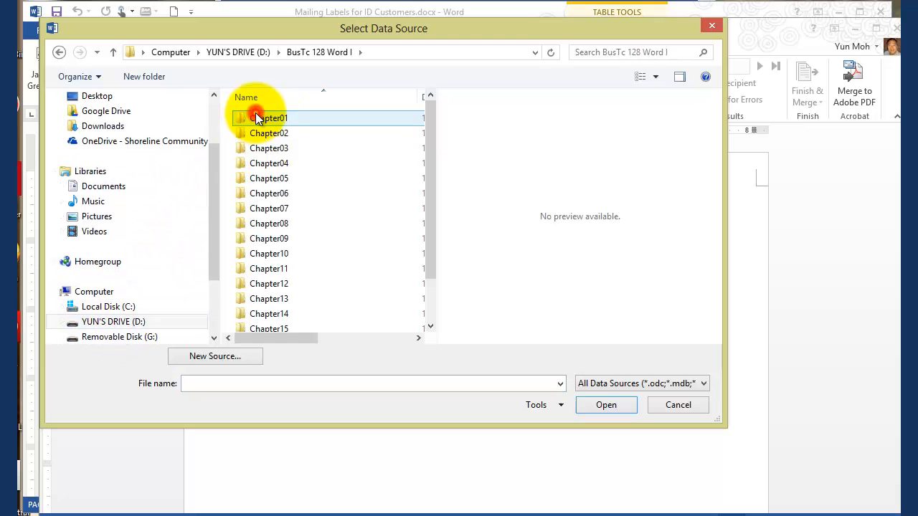
pyautogui.doubleClick(271, 254)
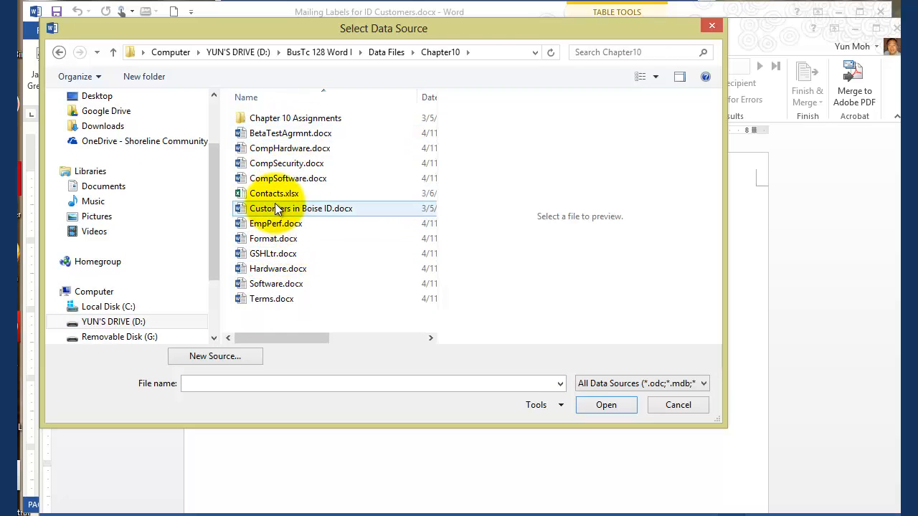
pyautogui.click(279, 196)
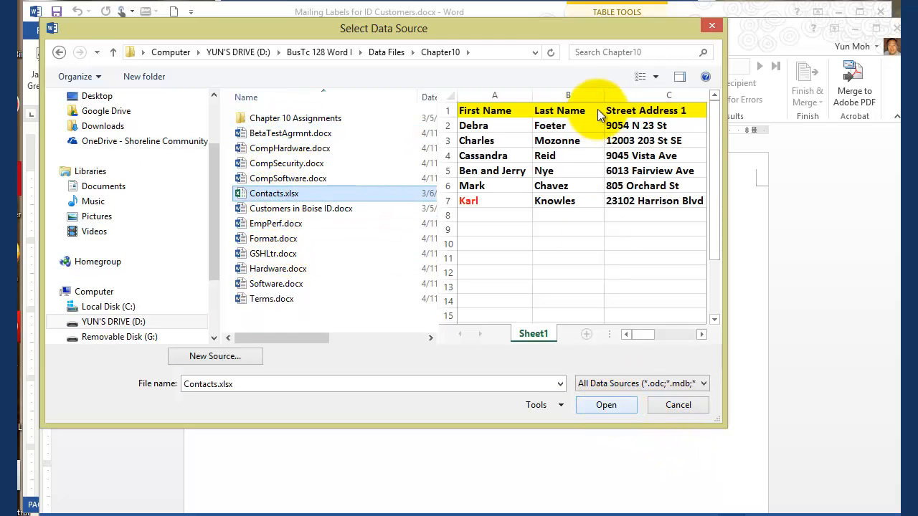
pyautogui.click(601, 403)
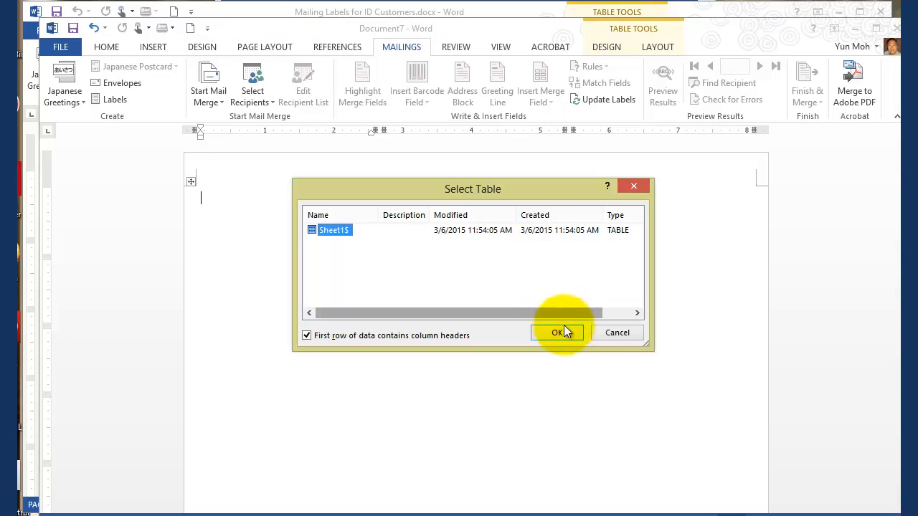
pyautogui.click(566, 332)
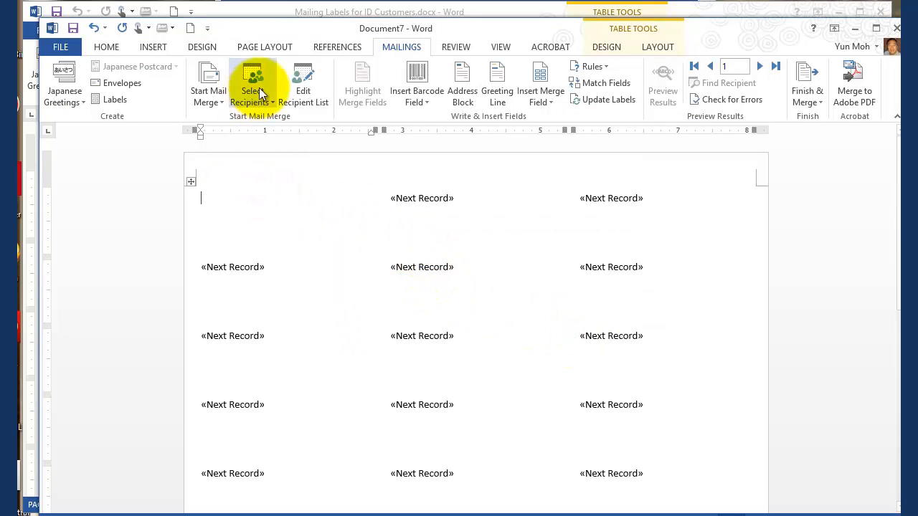
pyautogui.click(303, 93)
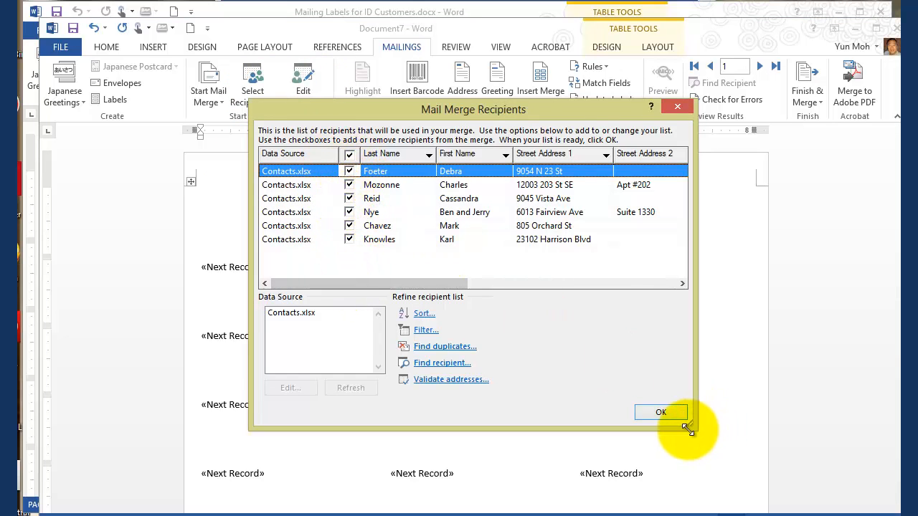
pyautogui.click(657, 413)
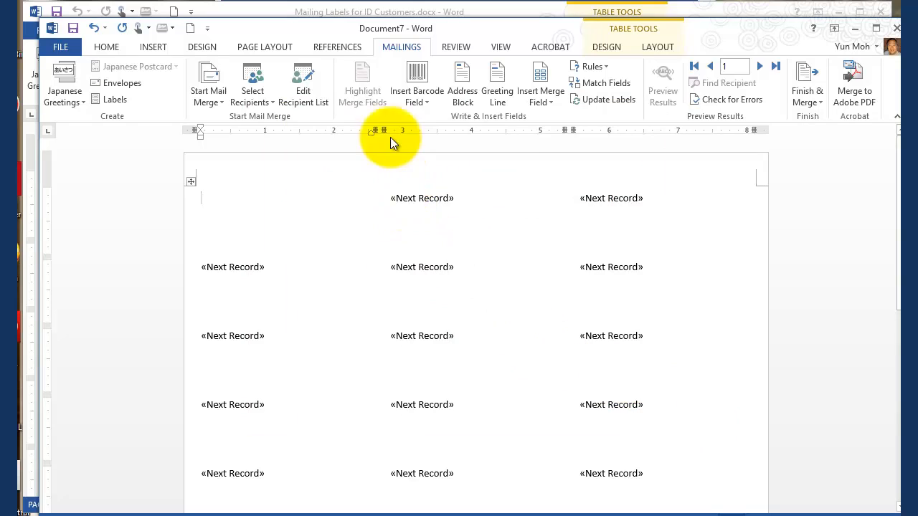
# Step: Insert an address block in the first label using the full first name, last name and suffix format
pyautogui.click(461, 78)
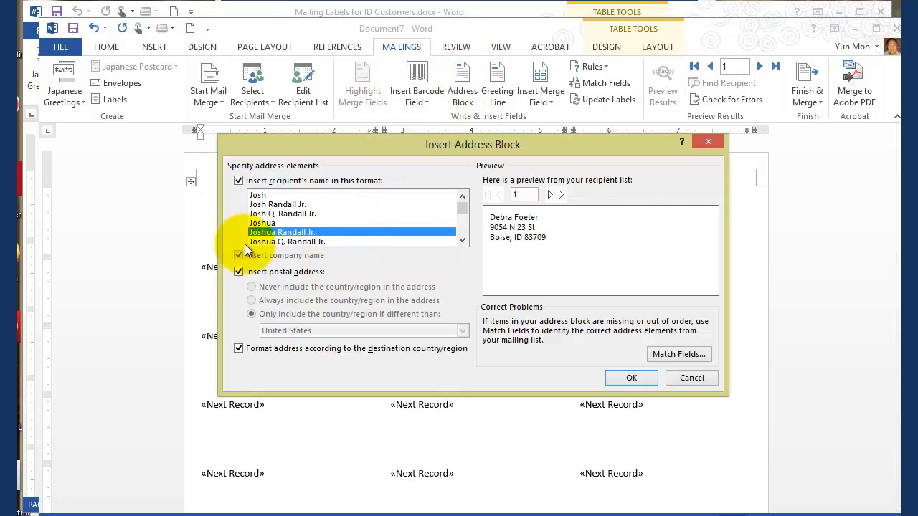
pyautogui.click(266, 204)
pyautogui.click(271, 223)
pyautogui.click(263, 233)
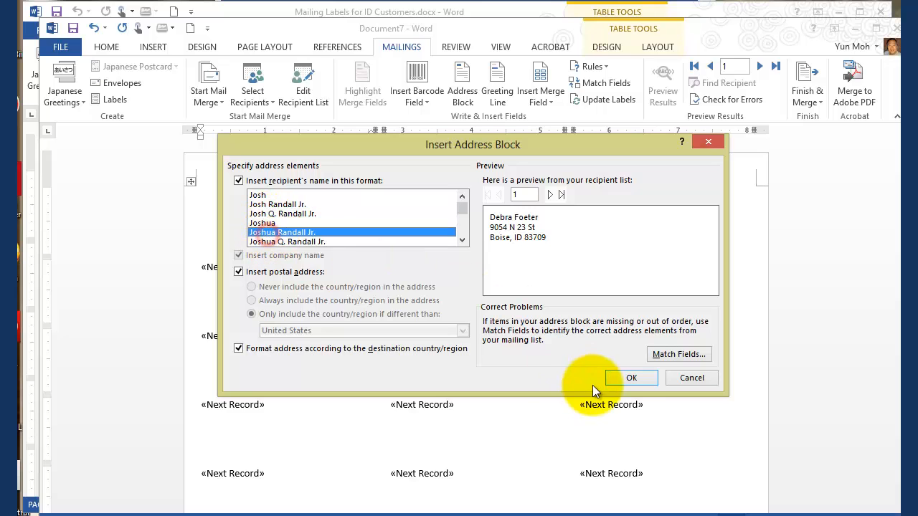
pyautogui.click(624, 379)
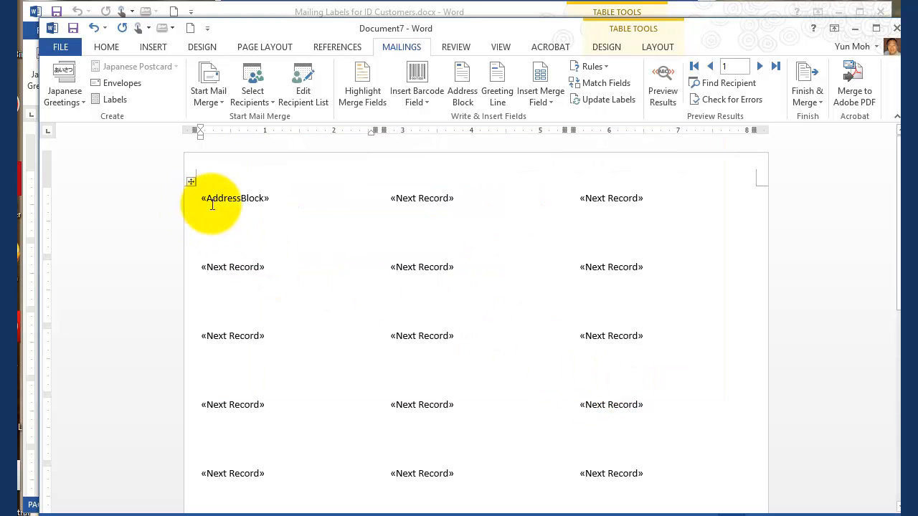
# Step: Update the labels so the first label's address block is copied to all the others, and check the copied fields
pyautogui.click(214, 202)
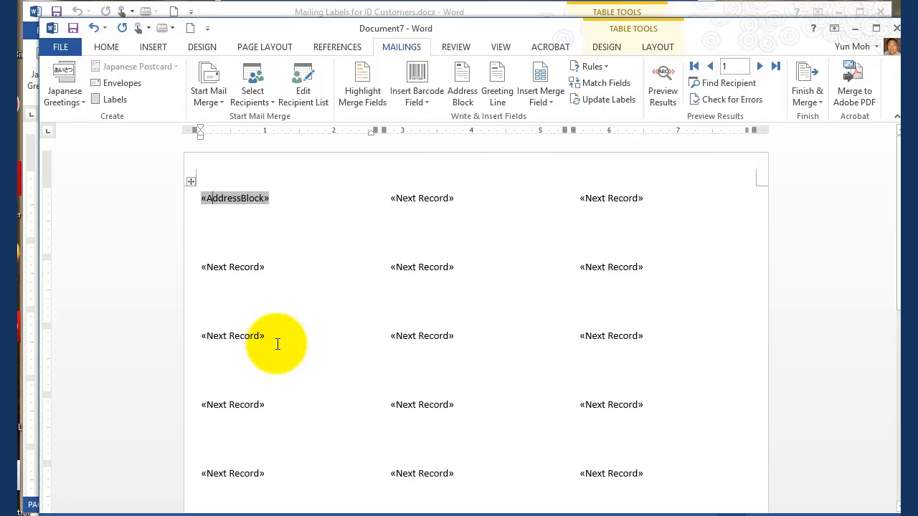
pyautogui.click(601, 101)
pyautogui.click(488, 200)
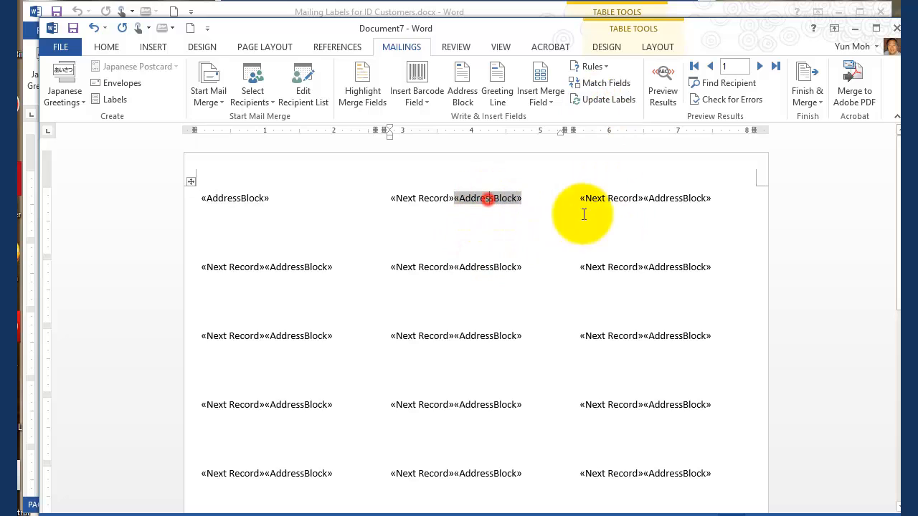
pyautogui.click(672, 198)
pyautogui.click(664, 266)
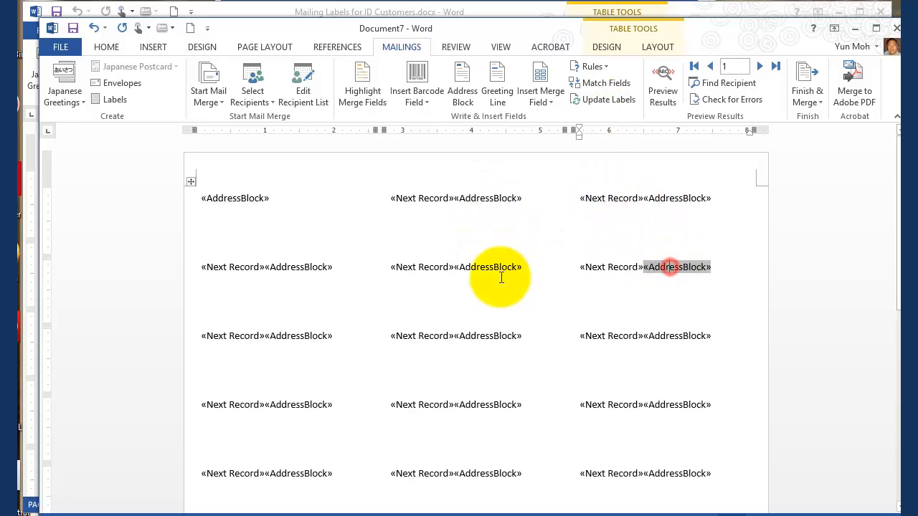
pyautogui.click(479, 266)
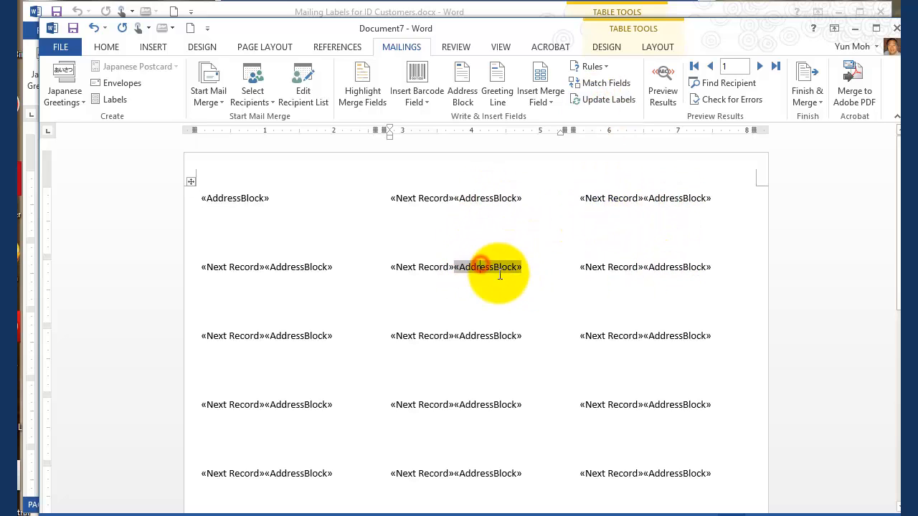
# Step: Preview the merged labels, check the merge-to-printer options without printing, and return to the field view
pyautogui.click(662, 91)
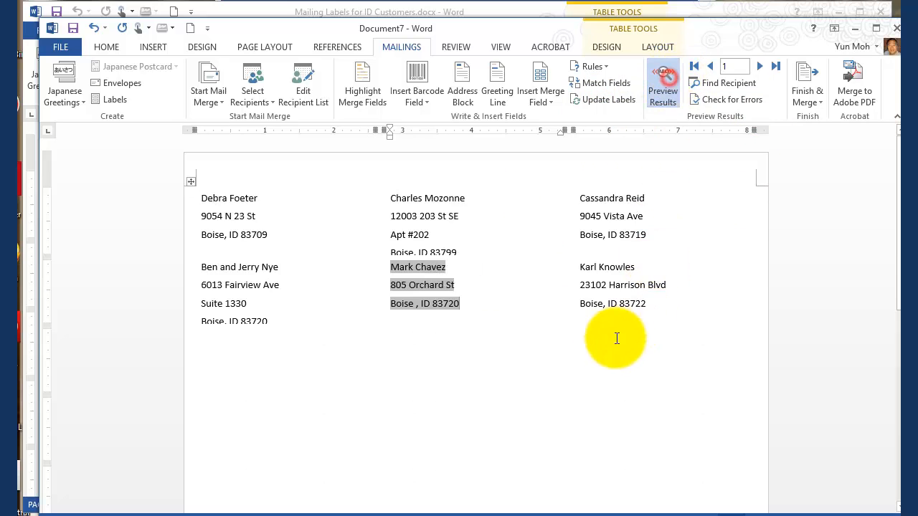
pyautogui.click(615, 239)
pyautogui.click(799, 74)
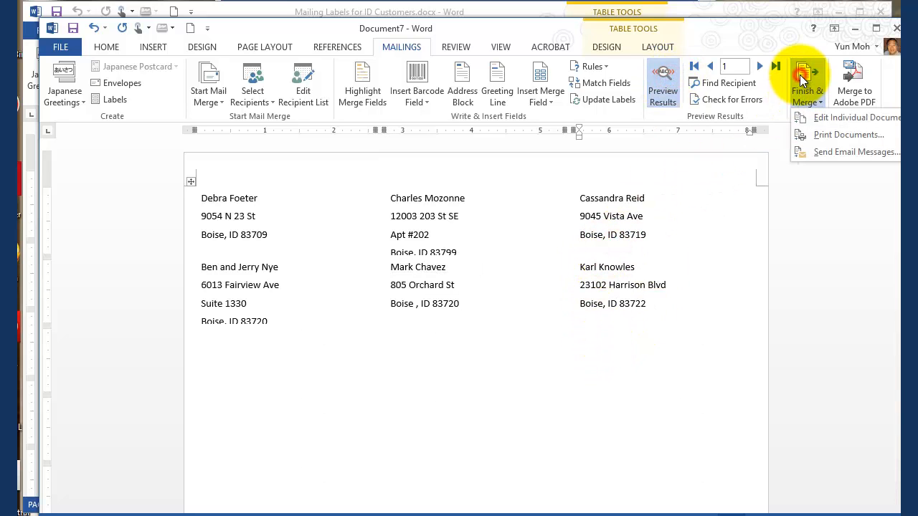
pyautogui.click(832, 134)
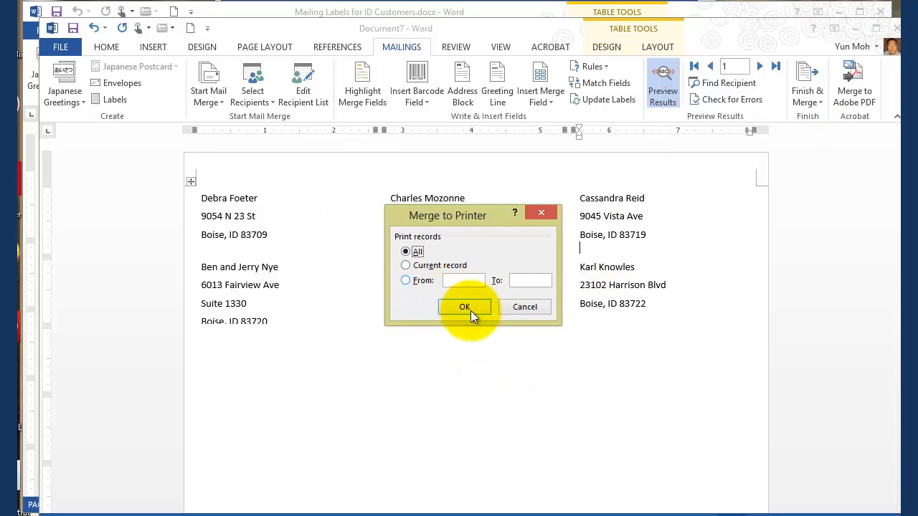
pyautogui.click(522, 309)
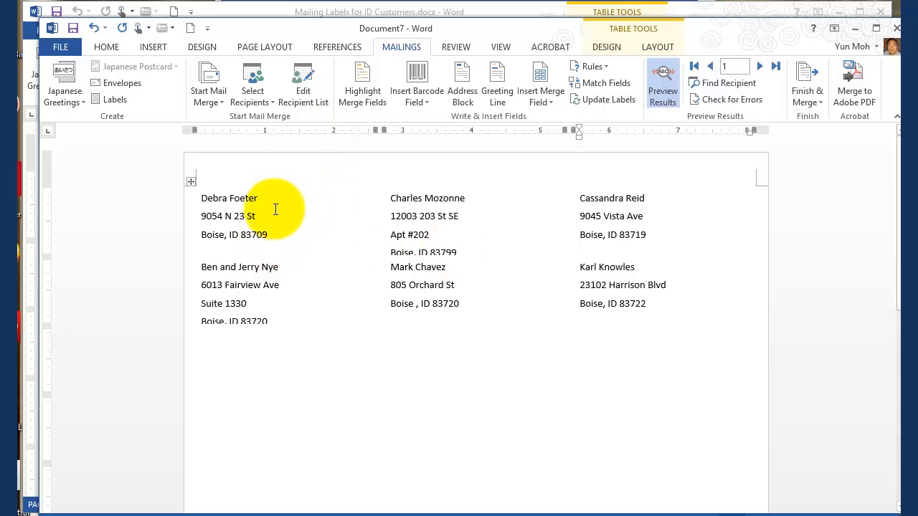
pyautogui.click(663, 86)
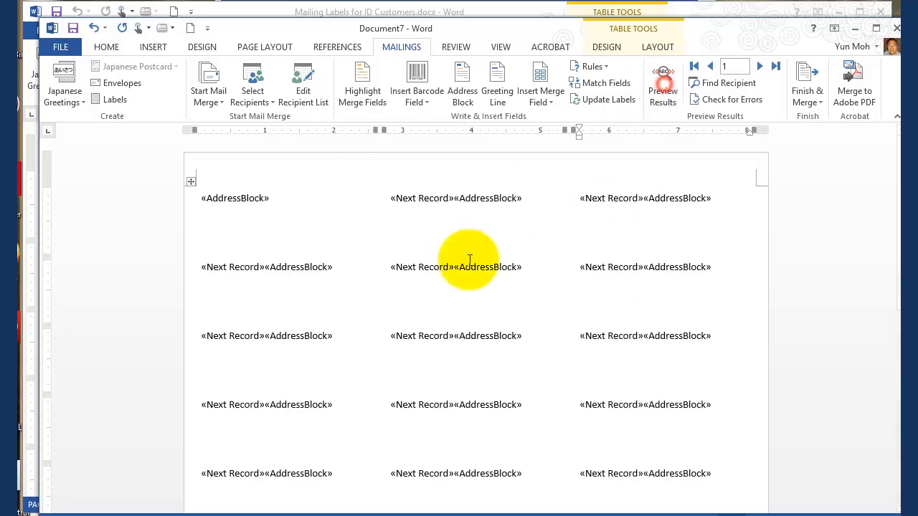
# Step: Replace the address block in the first label with the First_Name and Last_Name merge fields, separated by a space
pyautogui.moveTo(287, 195); pyautogui.dragTo(194, 198)
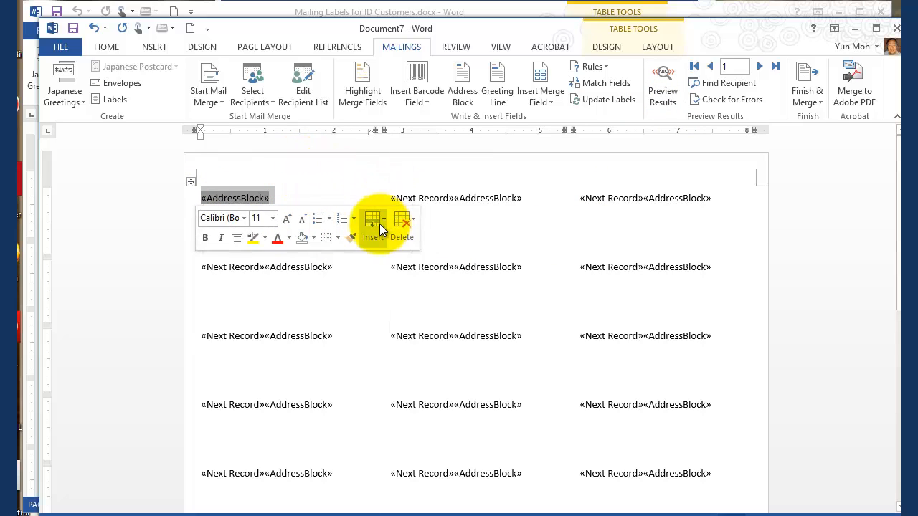
pyautogui.press('Delete')
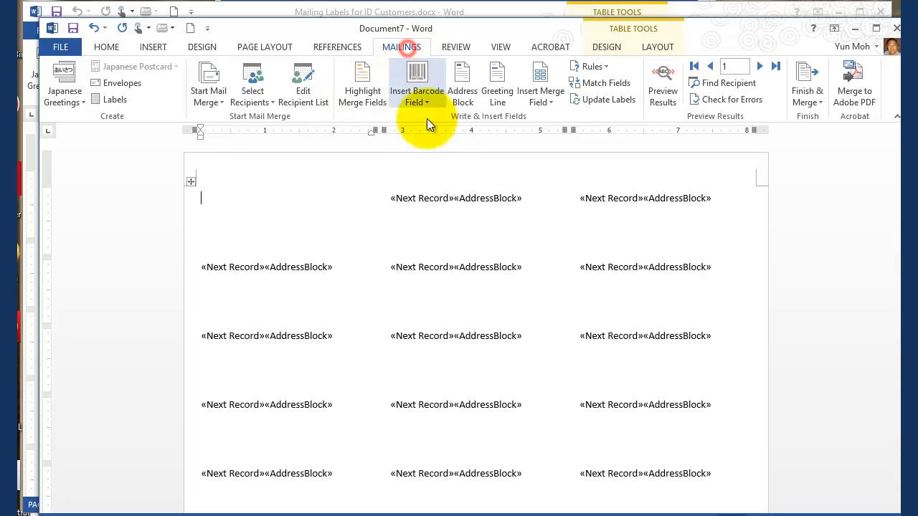
pyautogui.click(467, 99)
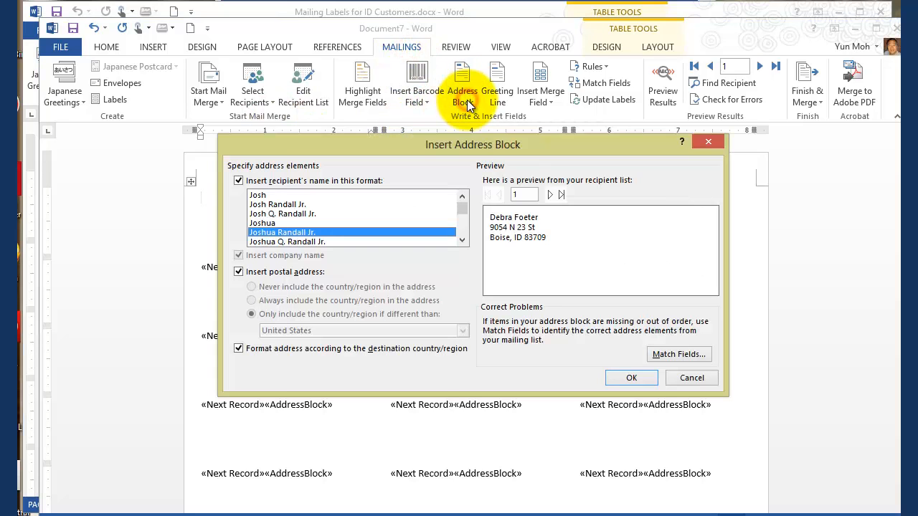
pyautogui.click(681, 380)
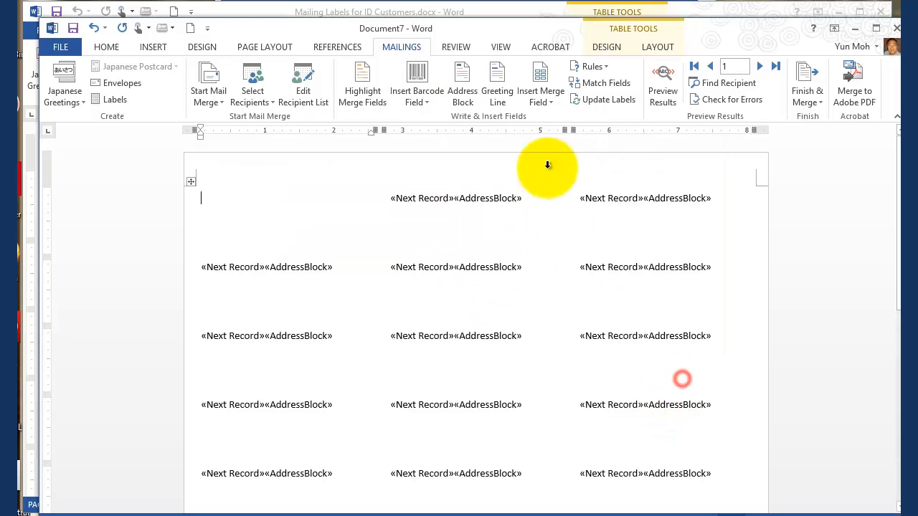
pyautogui.click(538, 94)
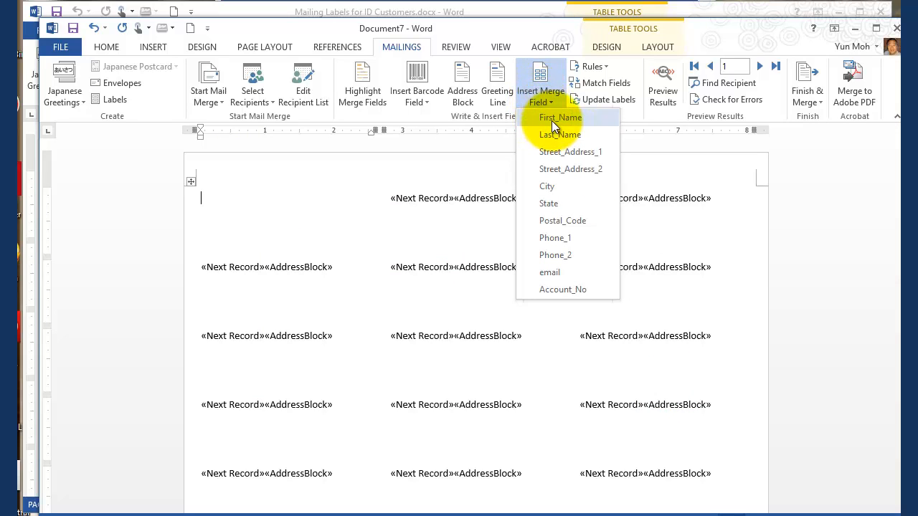
pyautogui.click(551, 121)
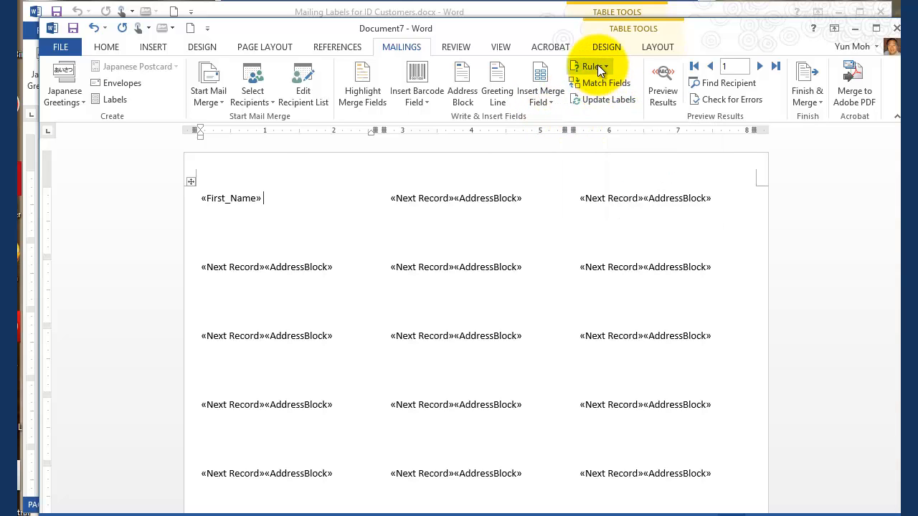
pyautogui.click(547, 95)
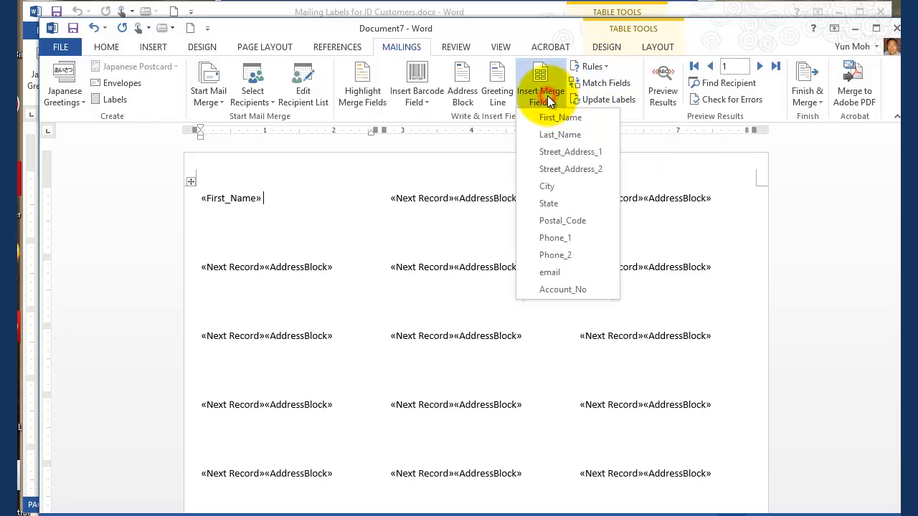
pyautogui.click(560, 134)
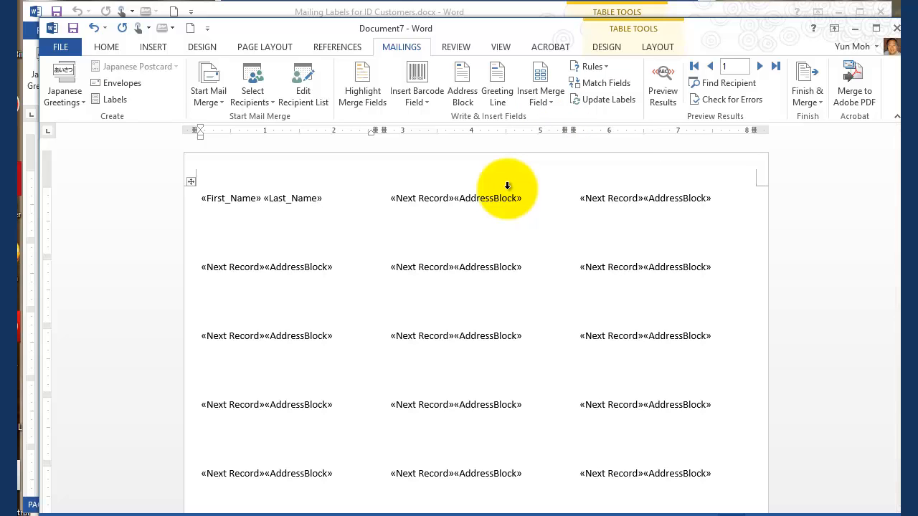
# Step: Add the Street_Address_1 merge field on a second line of the first label and update all the labels
pyautogui.press('Return')
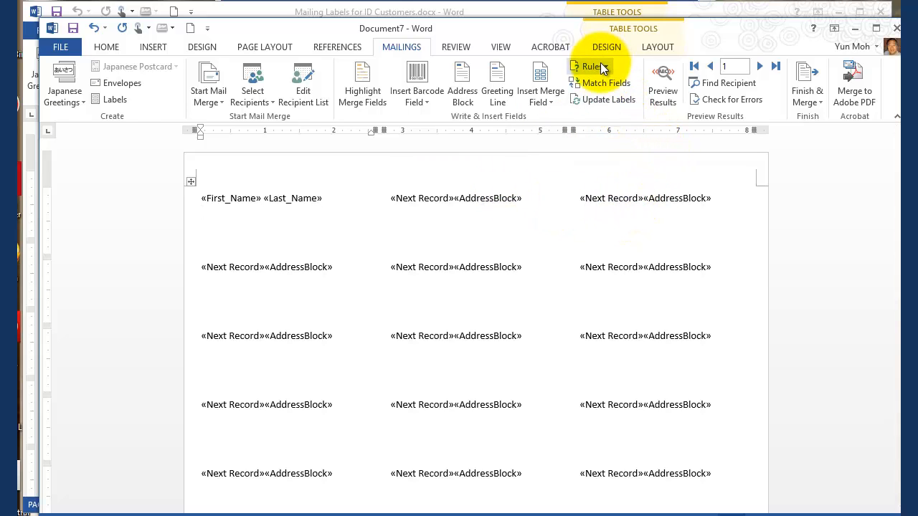
pyautogui.click(544, 101)
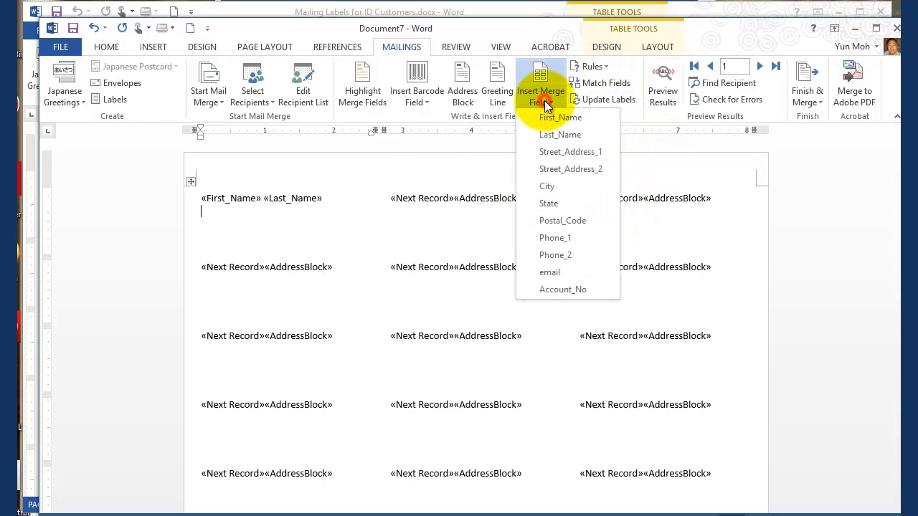
pyautogui.click(554, 152)
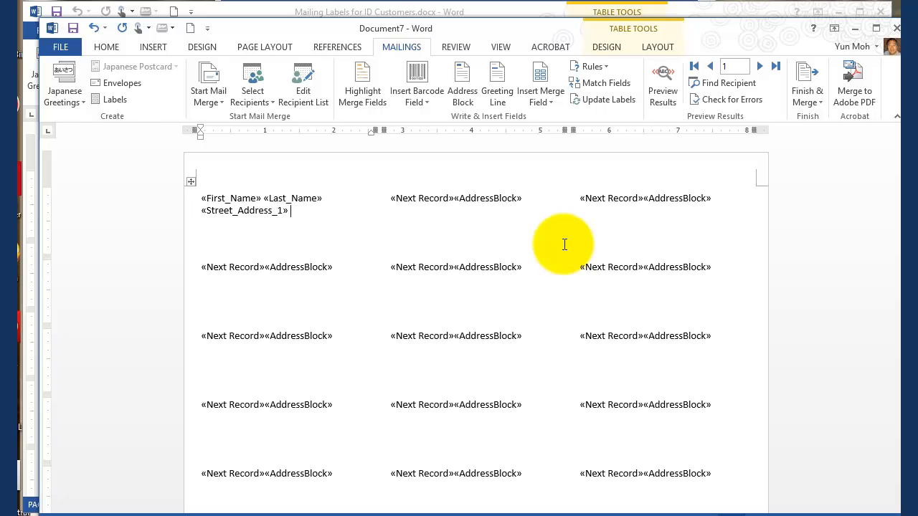
pyautogui.click(607, 99)
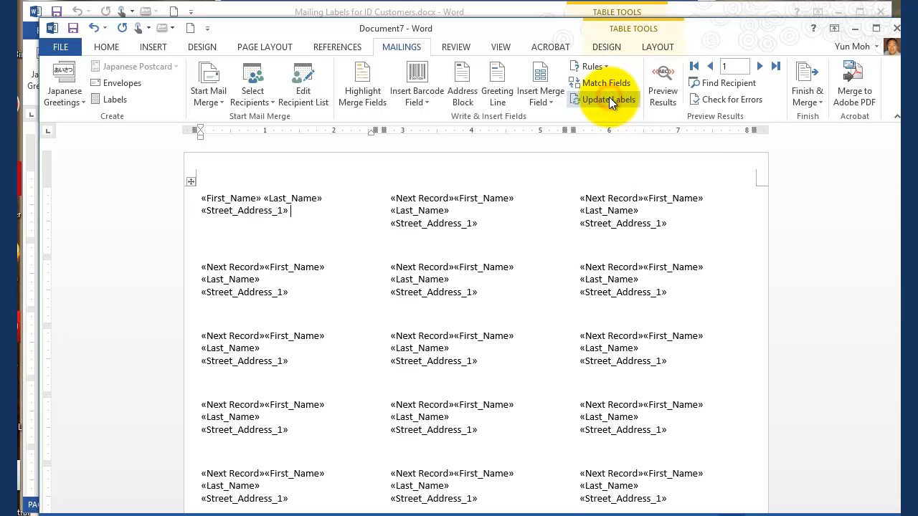
# Step: Add the Street_Address_2 merge field on a third line of the first label
pyautogui.click(536, 104)
pyautogui.click(586, 169)
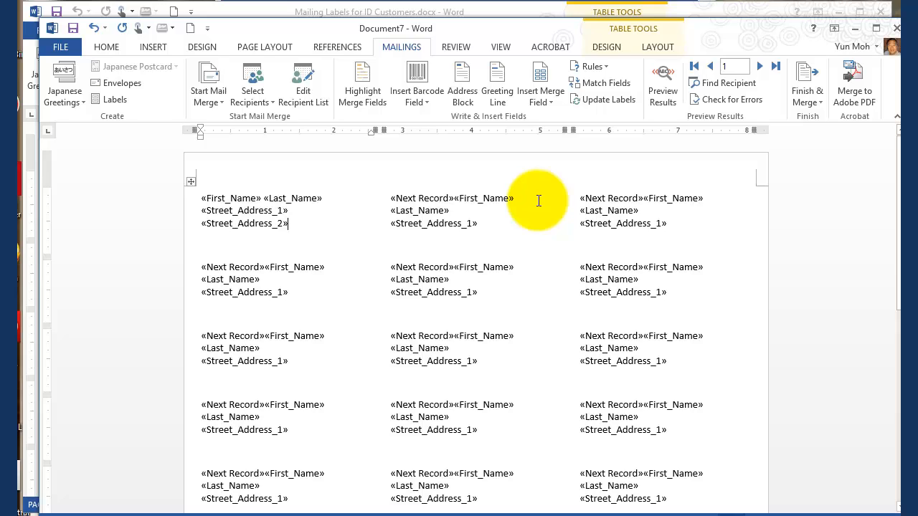
# Step: Add the City and State merge fields, separated by a comma and a space, on a fourth line of the first label
pyautogui.press('Return')
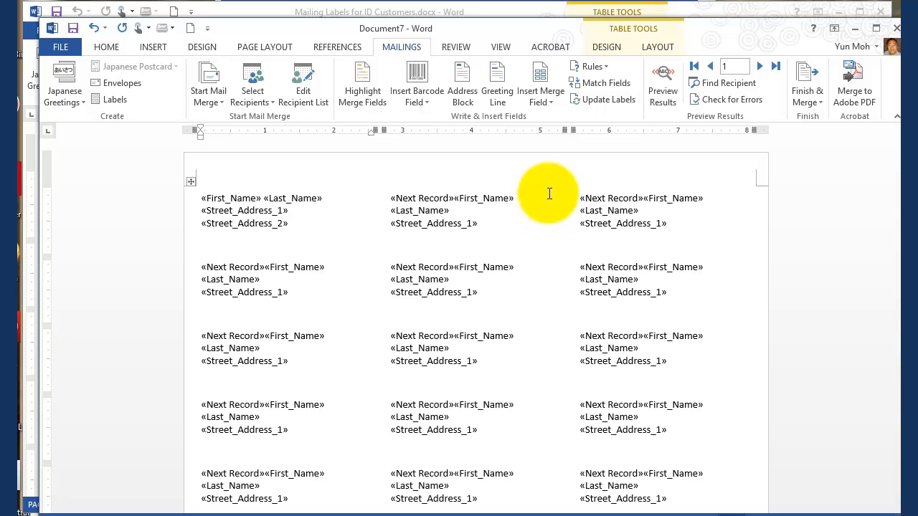
pyautogui.click(540, 100)
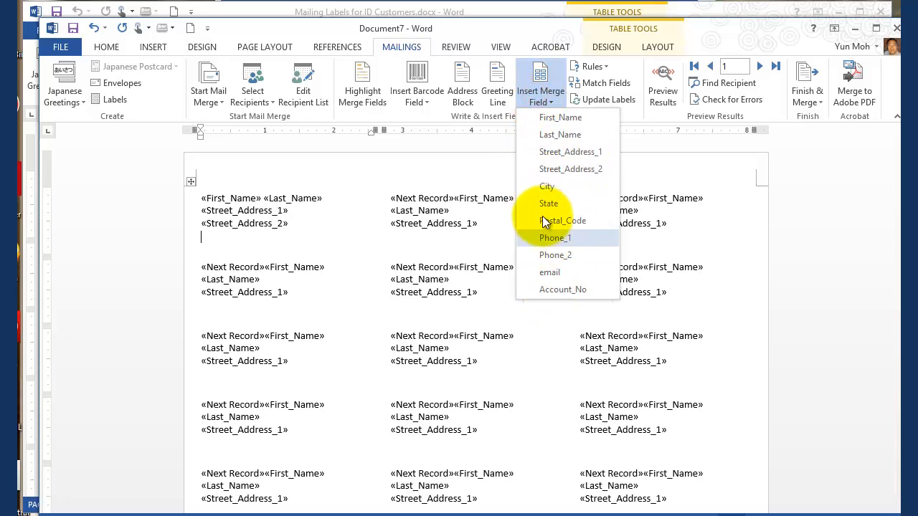
pyautogui.click(544, 184)
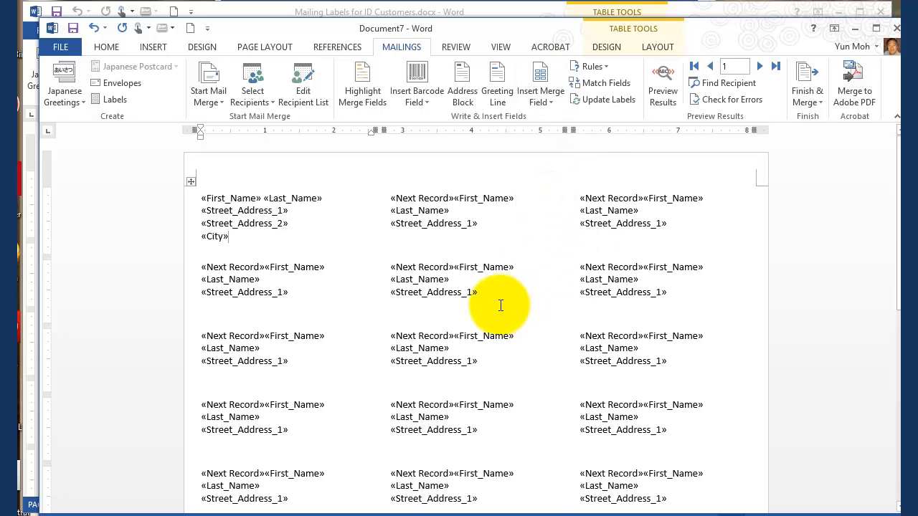
pyautogui.write(',')
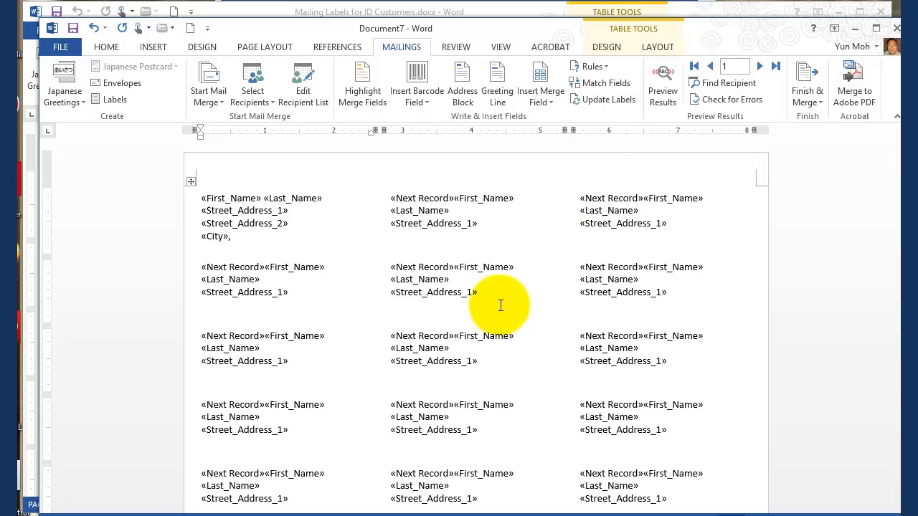
pyautogui.click(536, 91)
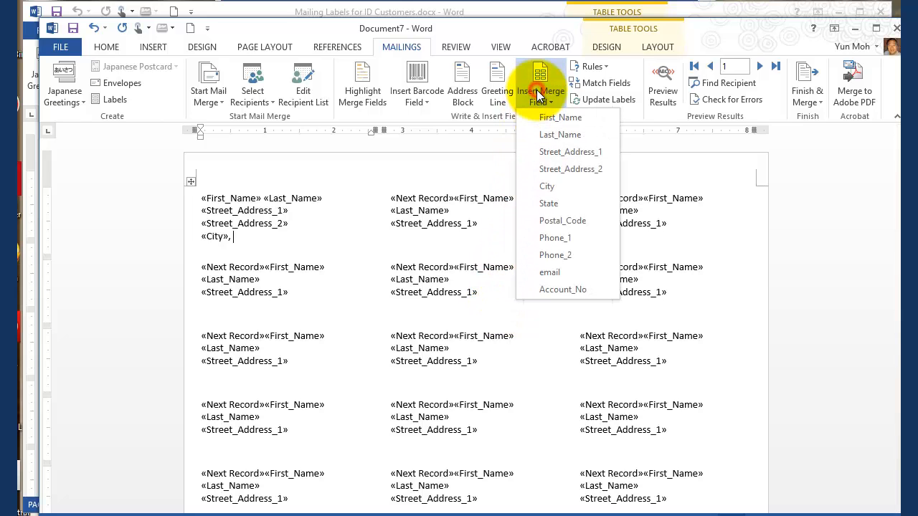
pyautogui.click(554, 203)
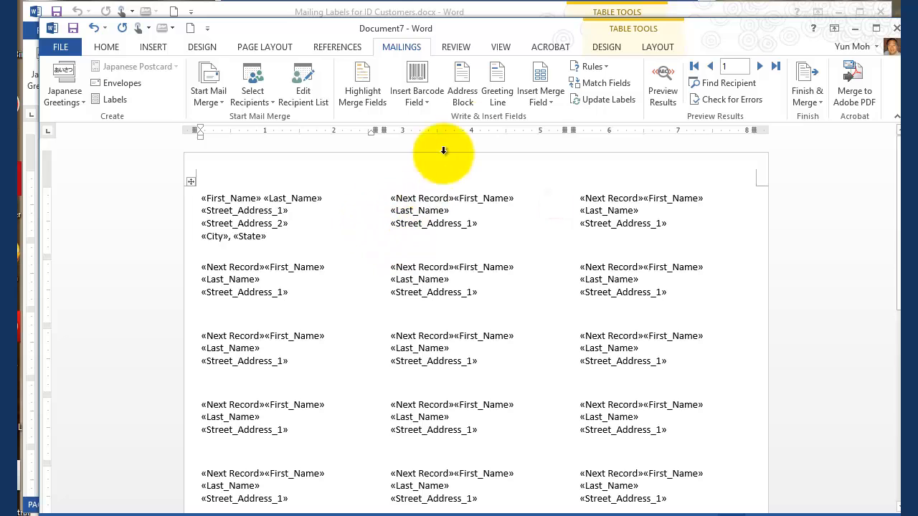
# Step: Insert the Postal_Code merge field after the State field in the first label and update all the labels
pyautogui.click(537, 100)
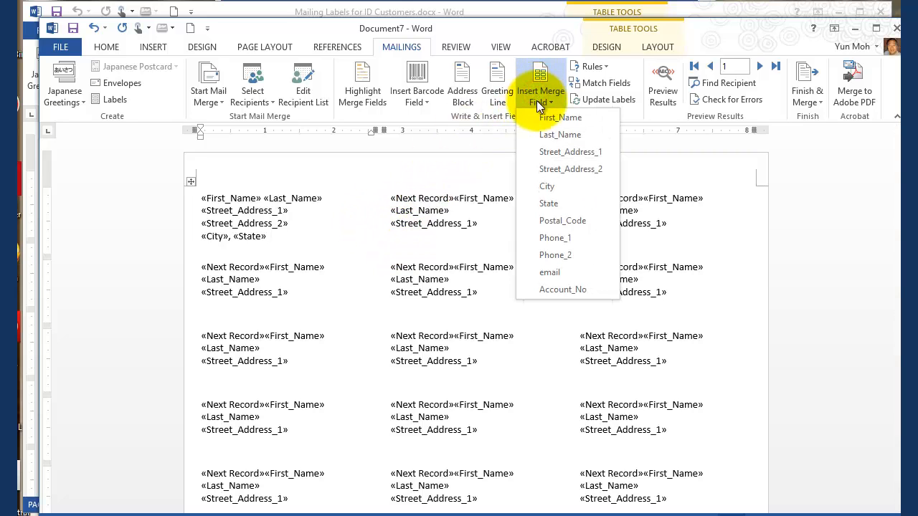
pyautogui.click(561, 218)
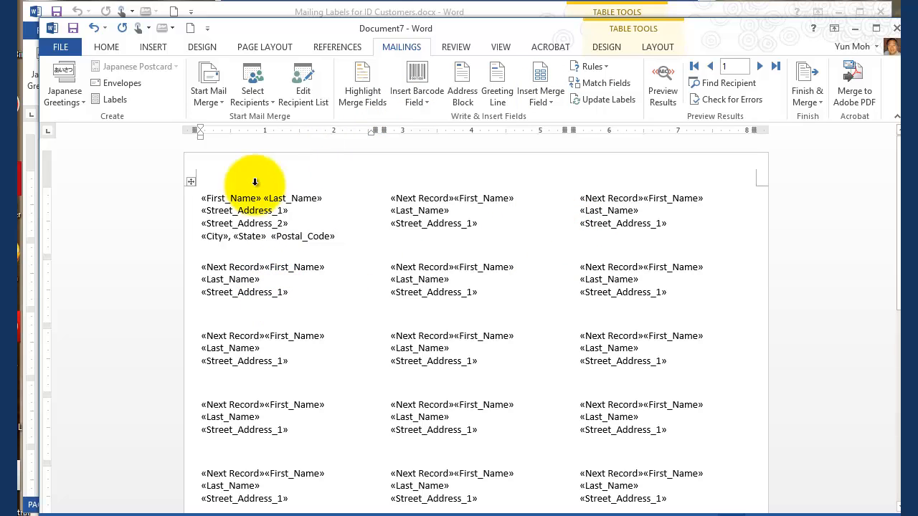
pyautogui.moveTo(339, 236); pyautogui.dragTo(199, 198)
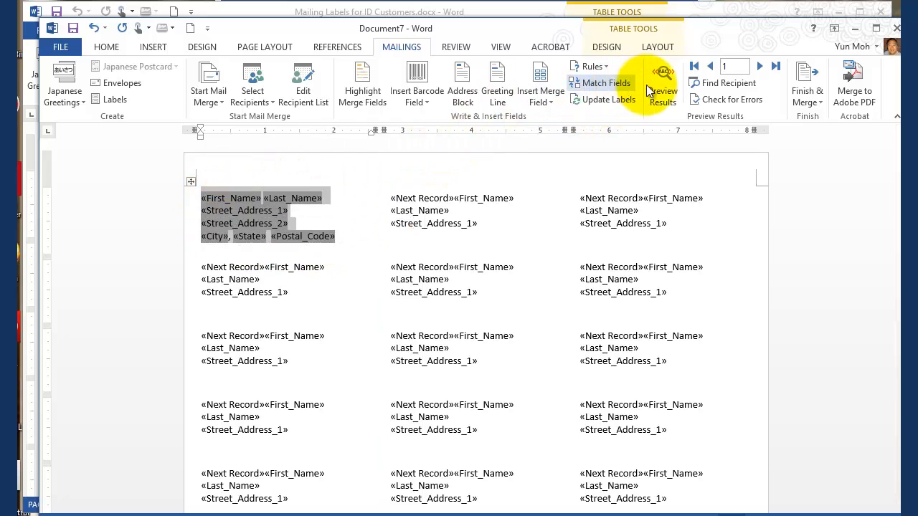
pyautogui.click(618, 101)
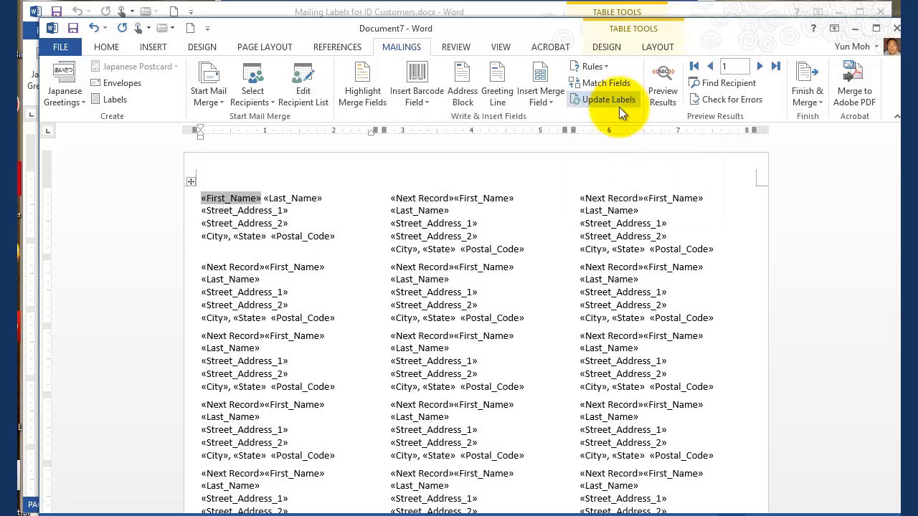
# Step: Preview the merged labels and examine how the two street address fields fill in on the middle-column labels
pyautogui.click(662, 76)
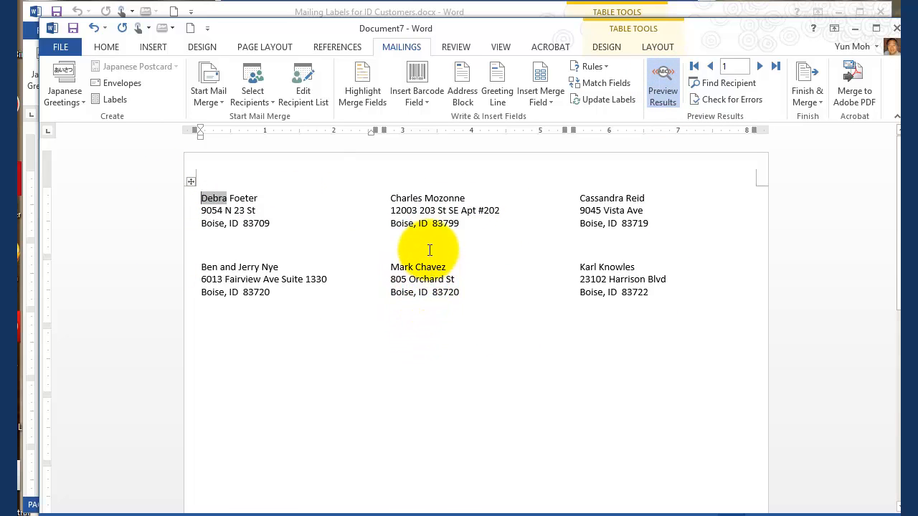
pyautogui.click(460, 223)
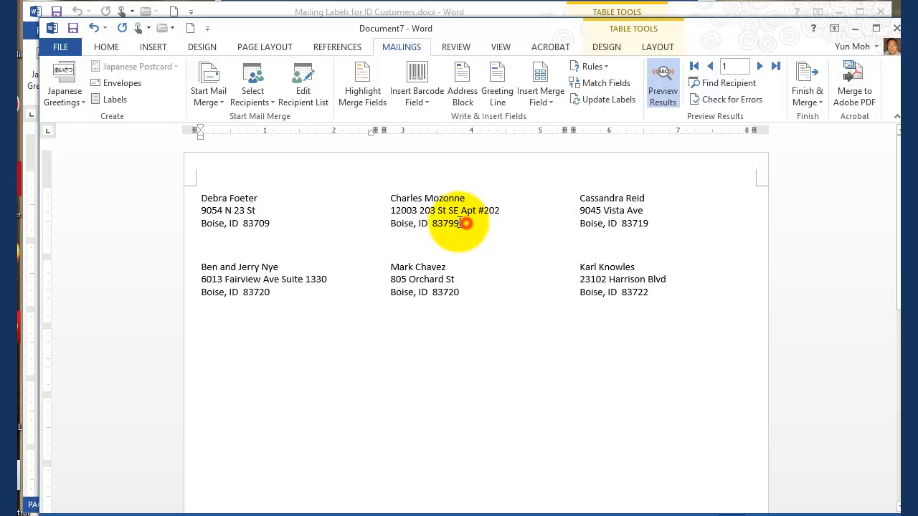
pyautogui.moveTo(461, 223); pyautogui.dragTo(394, 198)
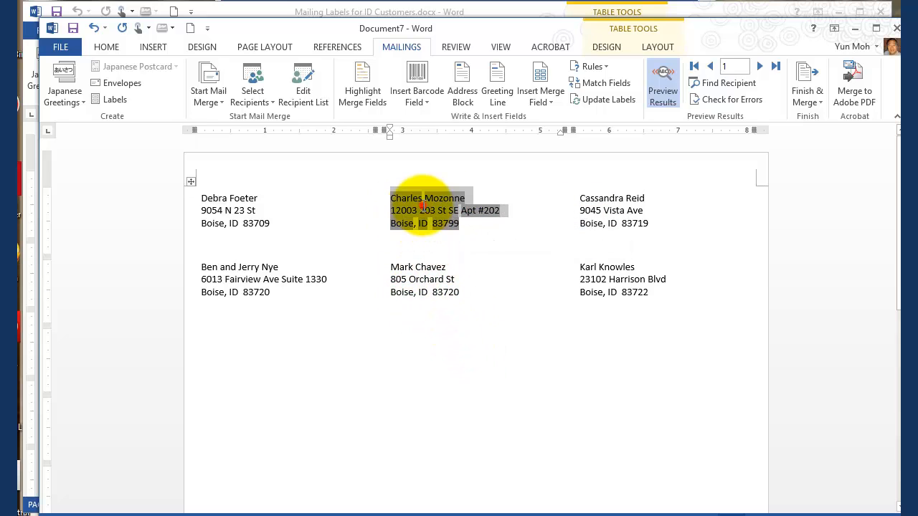
pyautogui.moveTo(461, 210); pyautogui.dragTo(507, 208)
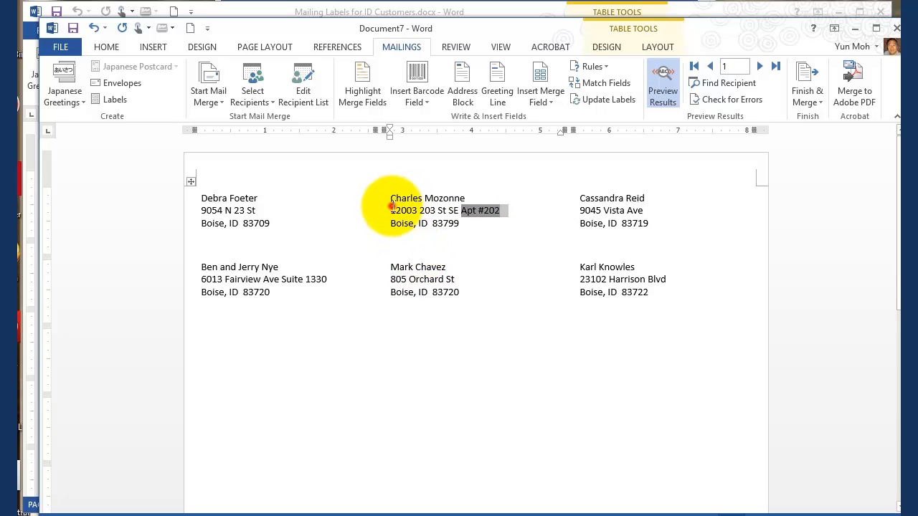
pyautogui.moveTo(391, 210); pyautogui.dragTo(444, 208)
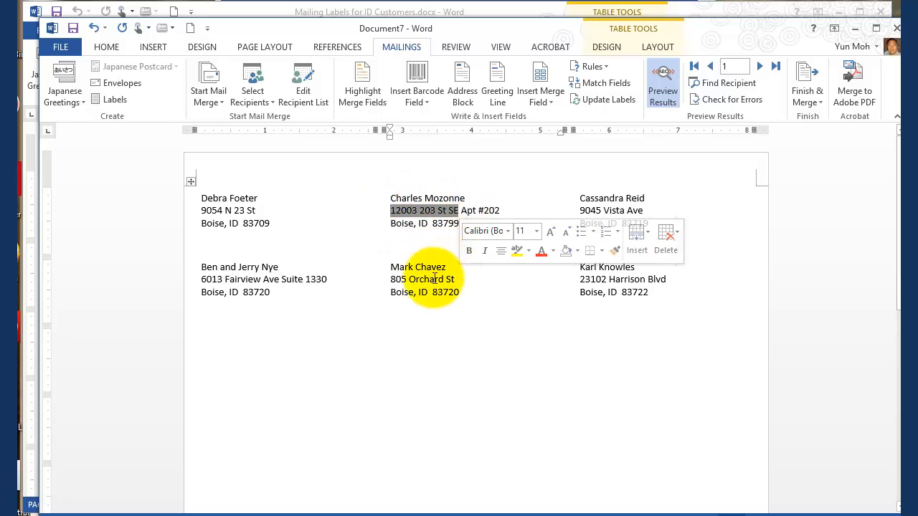
pyautogui.moveTo(391, 279); pyautogui.dragTo(455, 280)
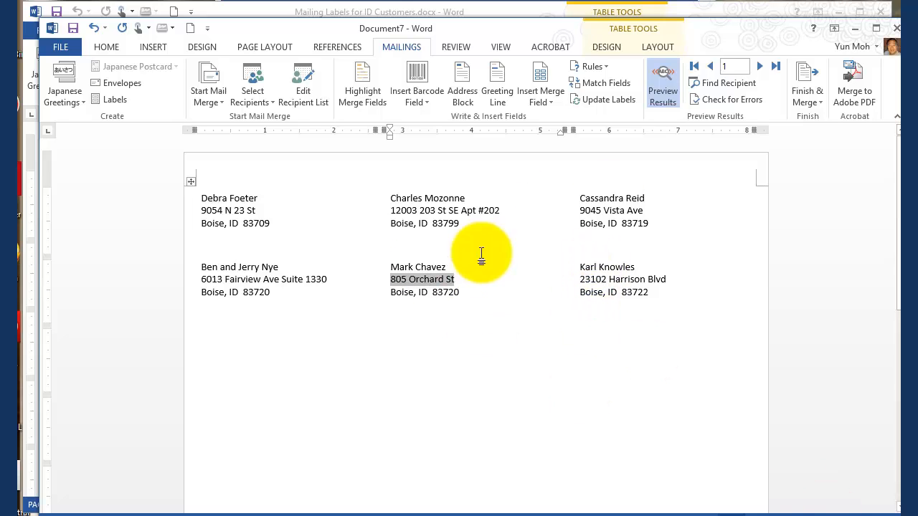
# Step: Save the label document as "Mailing Labels for ID Customers v2.docx" in the Chapter 10 Assignments folder
pyautogui.click(54, 46)
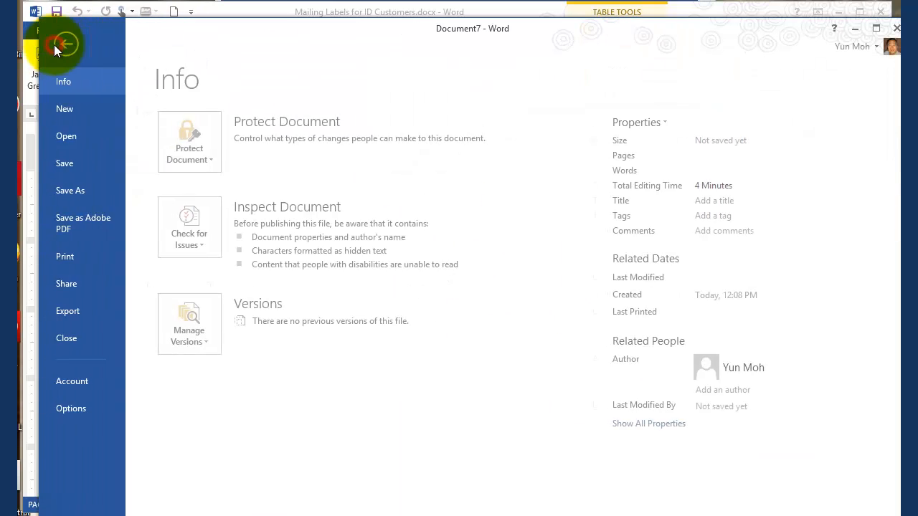
pyautogui.click(75, 192)
pyautogui.click(220, 388)
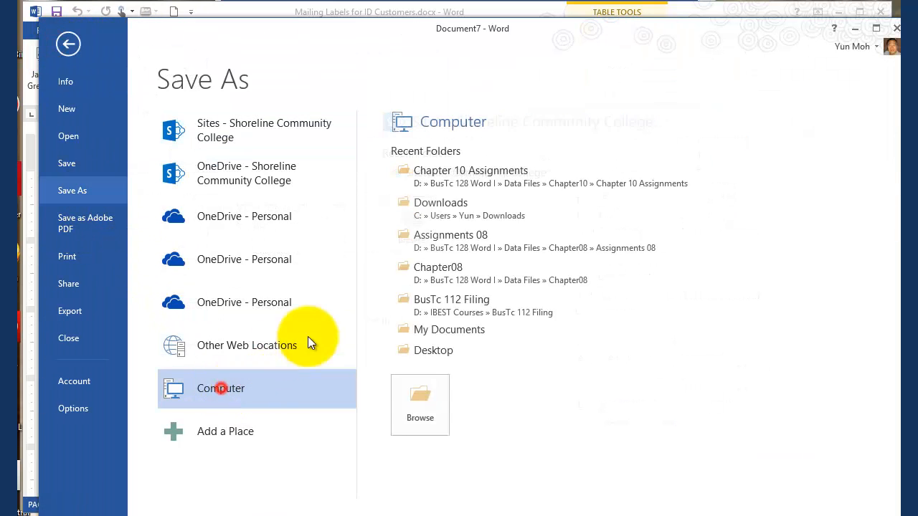
pyautogui.click(430, 172)
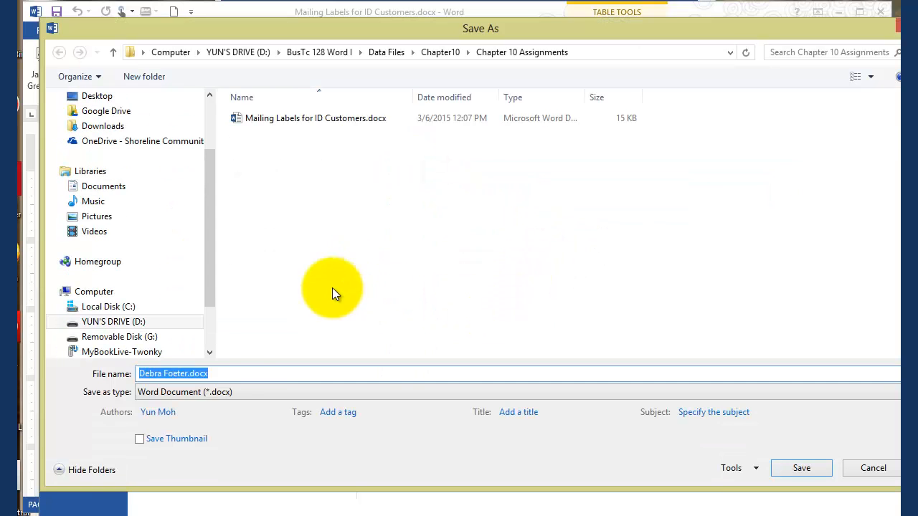
pyautogui.click(297, 118)
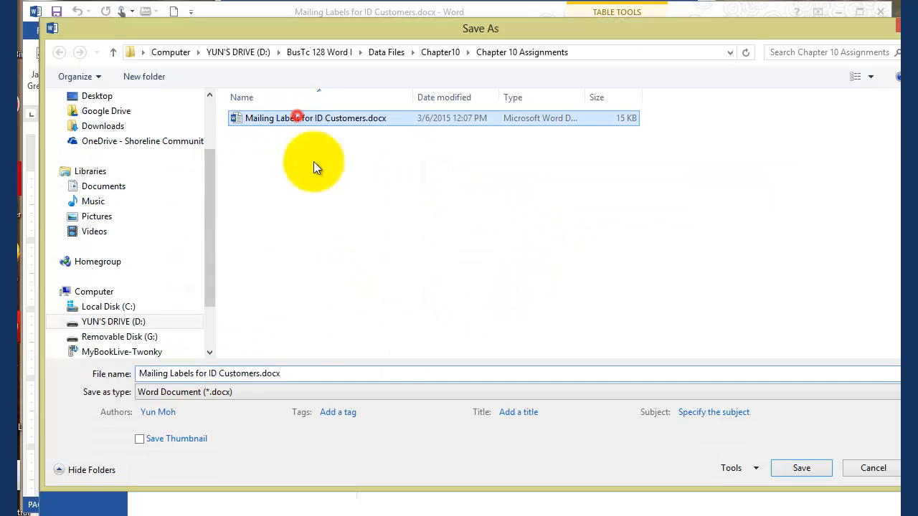
pyautogui.click(267, 374)
pyautogui.doubleClick(259, 374)
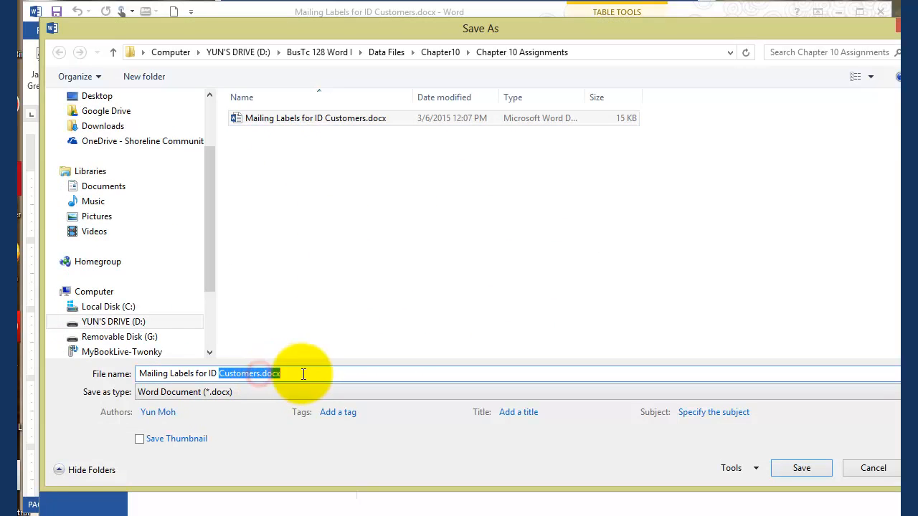
pyautogui.click(263, 373)
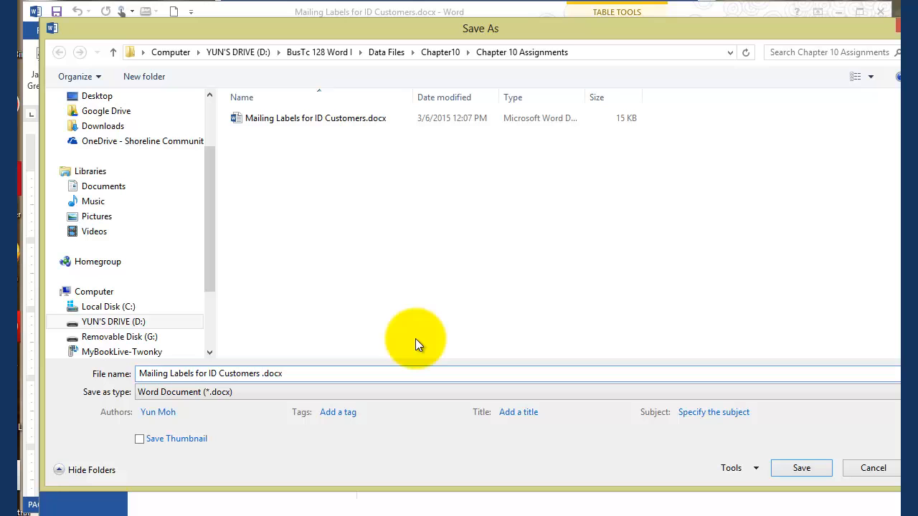
pyautogui.write('v2')
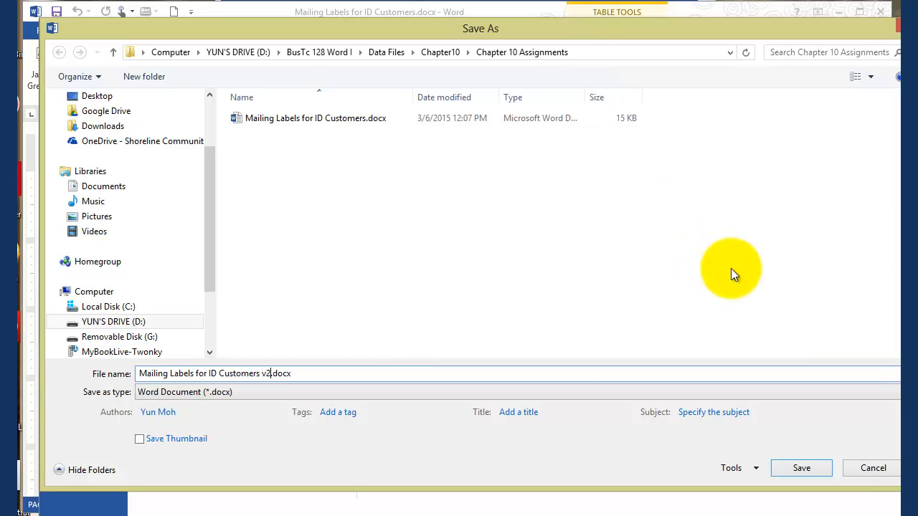
pyautogui.click(801, 467)
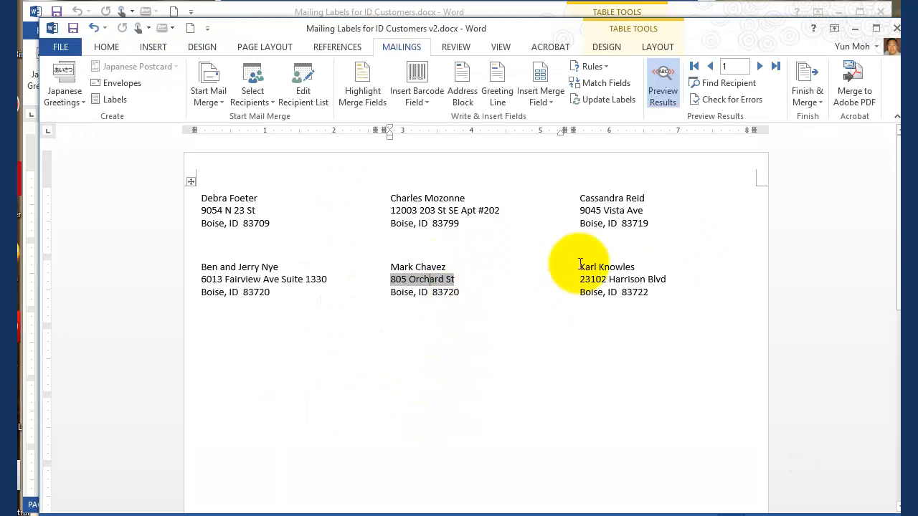
pyautogui.moveTo(461, 210); pyautogui.dragTo(480, 217)
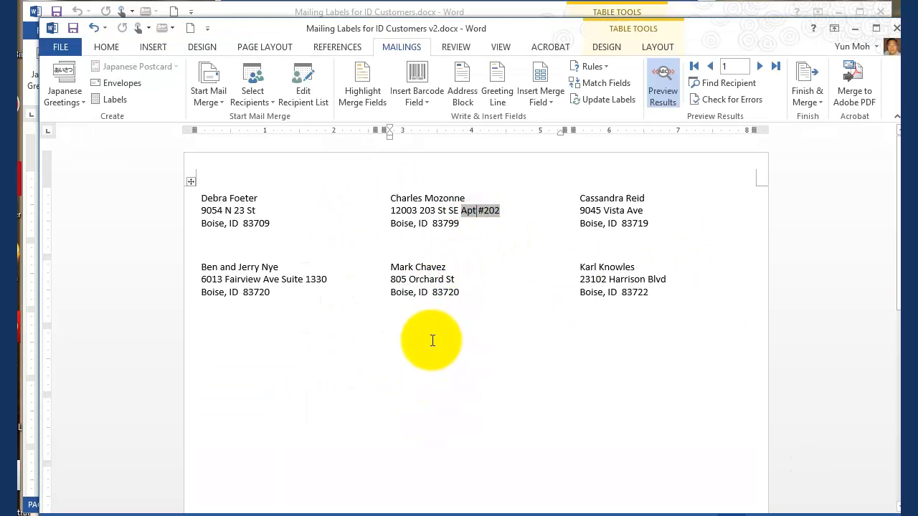